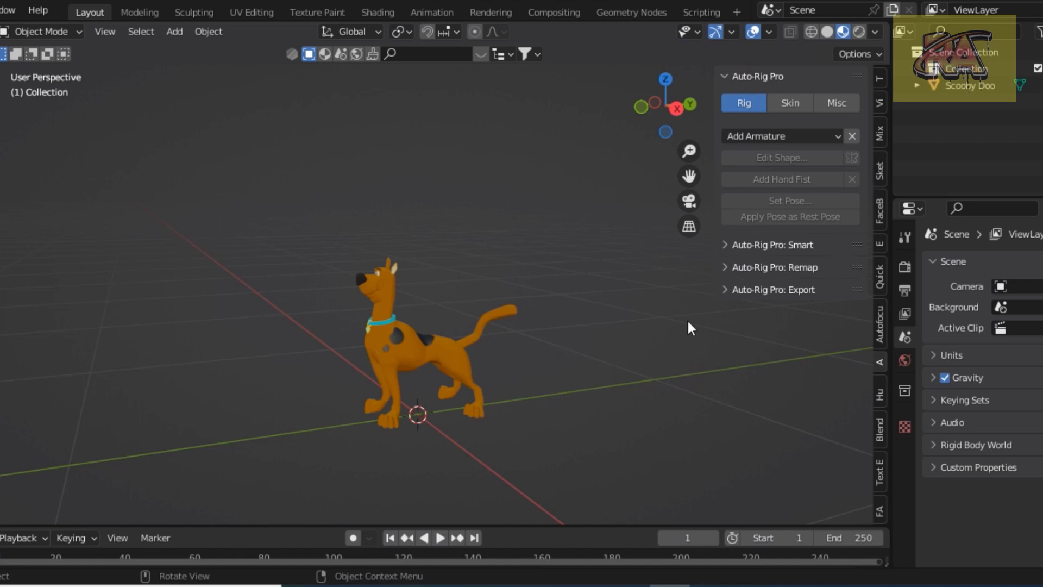
# Raise the viewport HDRI strength, switch to another studio HDRI, and orbit to inspect the lighting
pyautogui.click(872, 33)
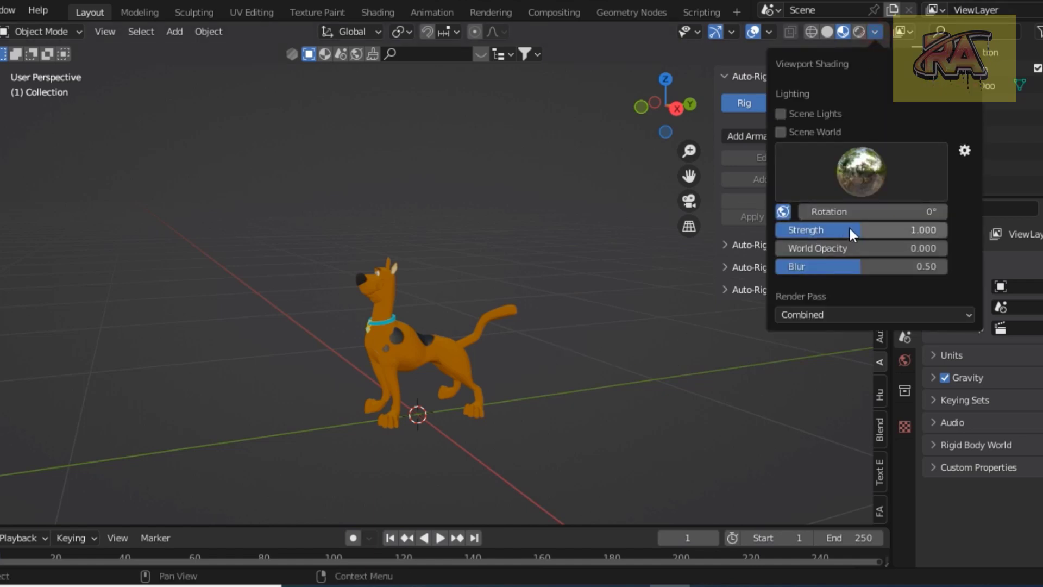
pyautogui.moveTo(849, 226); pyautogui.dragTo(948, 228)
pyautogui.click(853, 170)
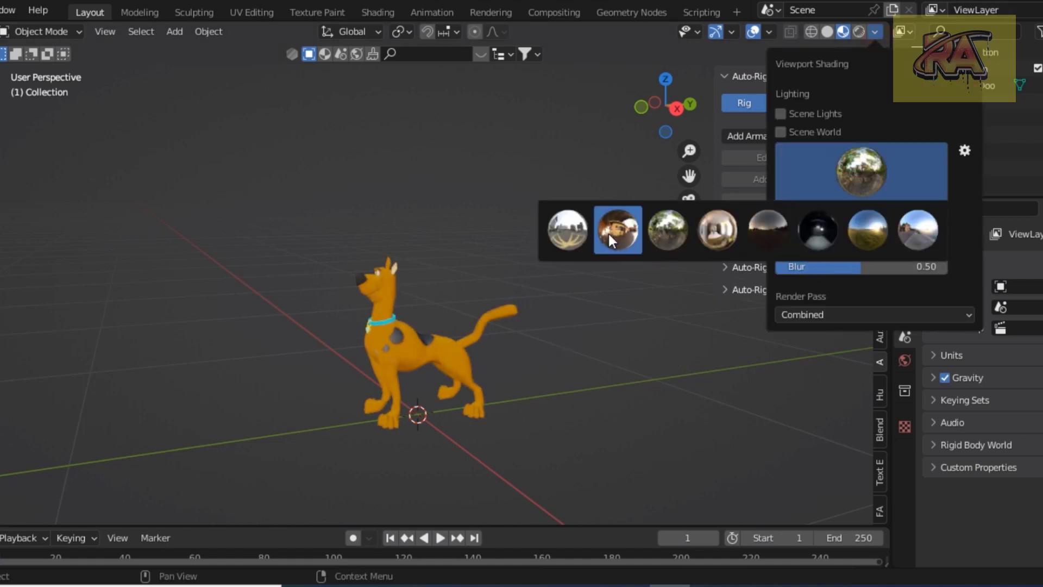
pyautogui.click(568, 239)
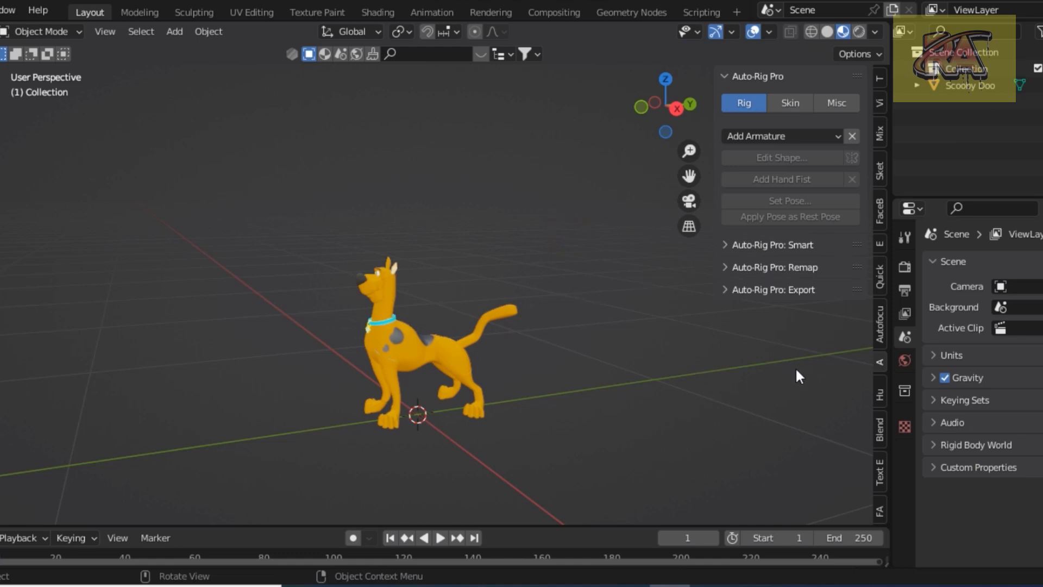
pyautogui.moveTo(674, 104); pyautogui.dragTo(423, 255)
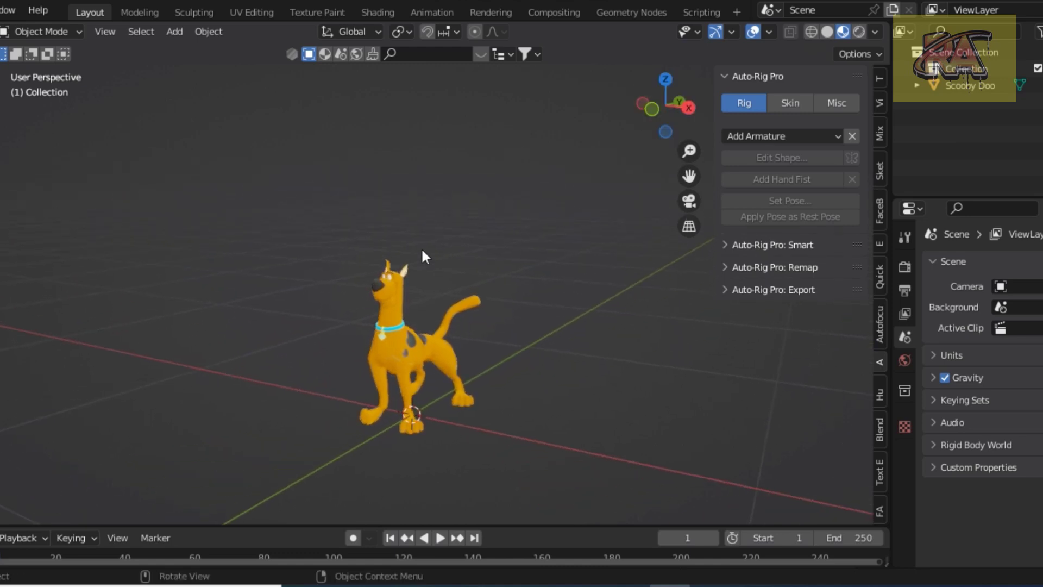
pyautogui.scroll(1, 423, 255)
pyautogui.scroll(1, 423, 257)
pyautogui.scroll(1, 423, 257)
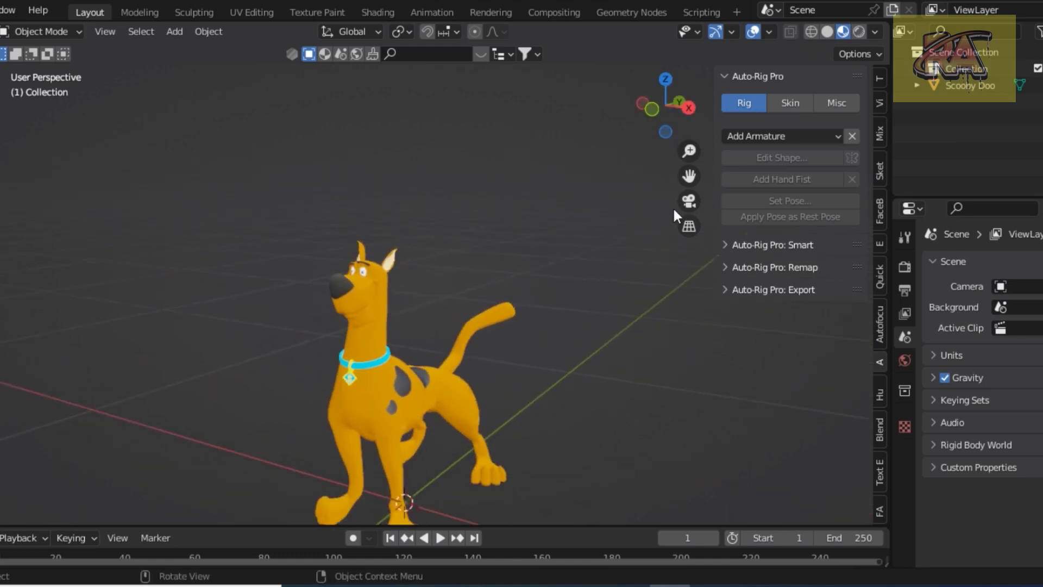
pyautogui.moveTo(647, 105); pyautogui.dragTo(645, 105)
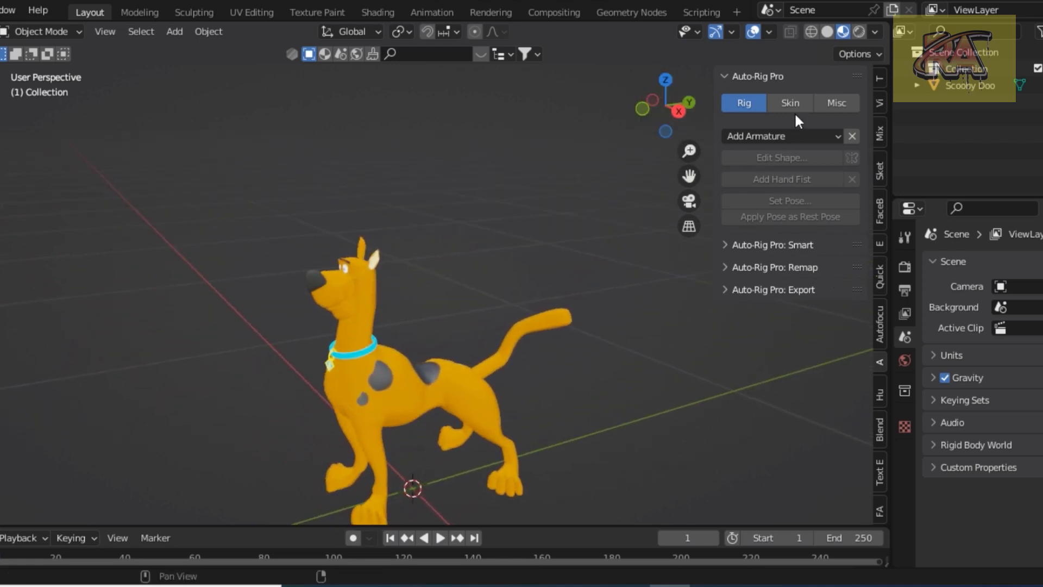
# Add an Auto-Rig Pro Dog armature to the scene
pyautogui.click(777, 139)
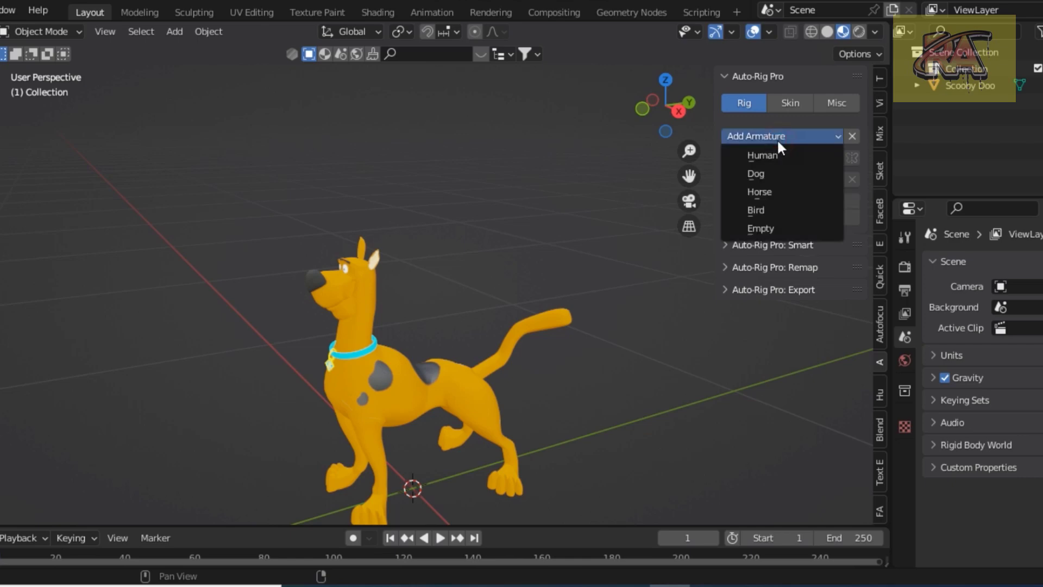
pyautogui.click(776, 173)
pyautogui.scroll(-1, 579, 304)
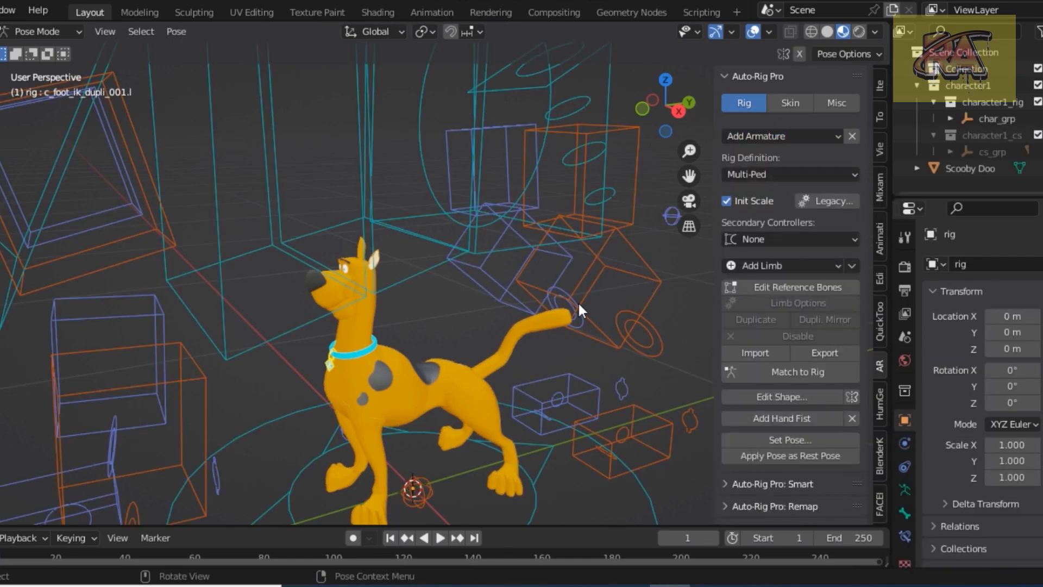
pyautogui.scroll(-3, 579, 304)
pyautogui.scroll(-2, 579, 305)
pyautogui.scroll(-1, 578, 304)
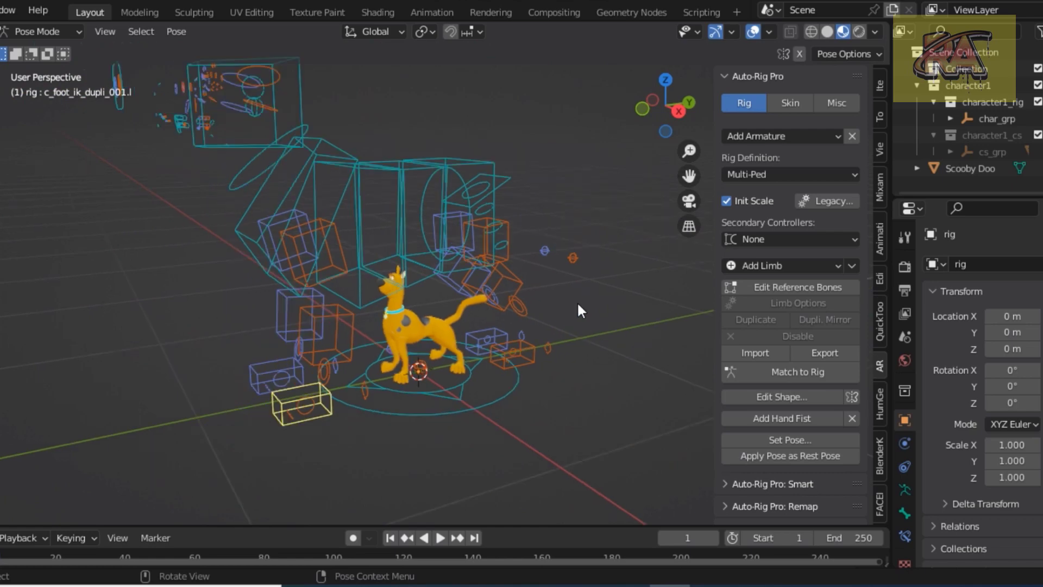
# Resize the foot controller, Match to Rig, and shrink the rig controllers
pyautogui.press('s')
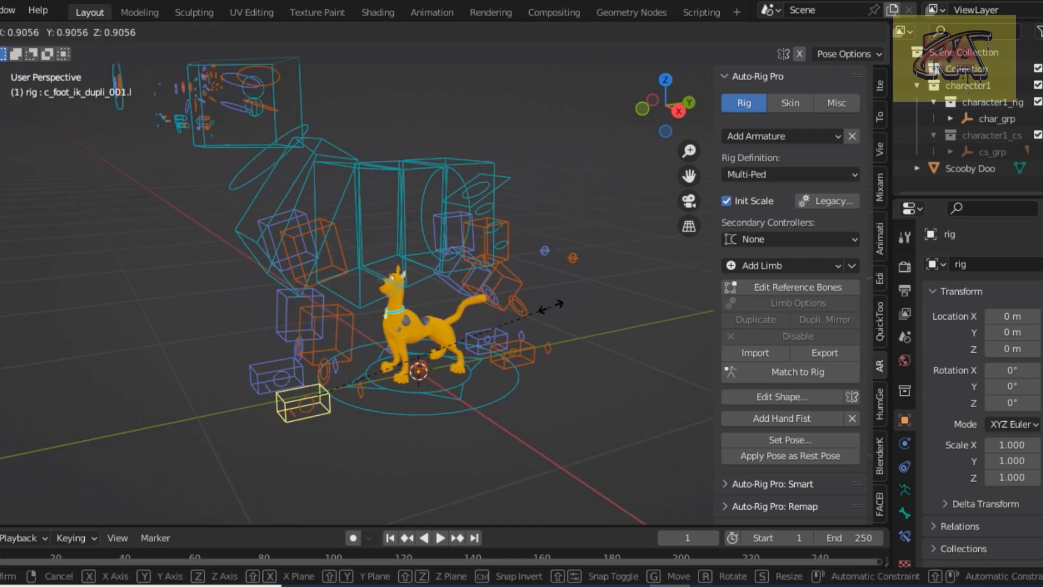
pyautogui.click(596, 309)
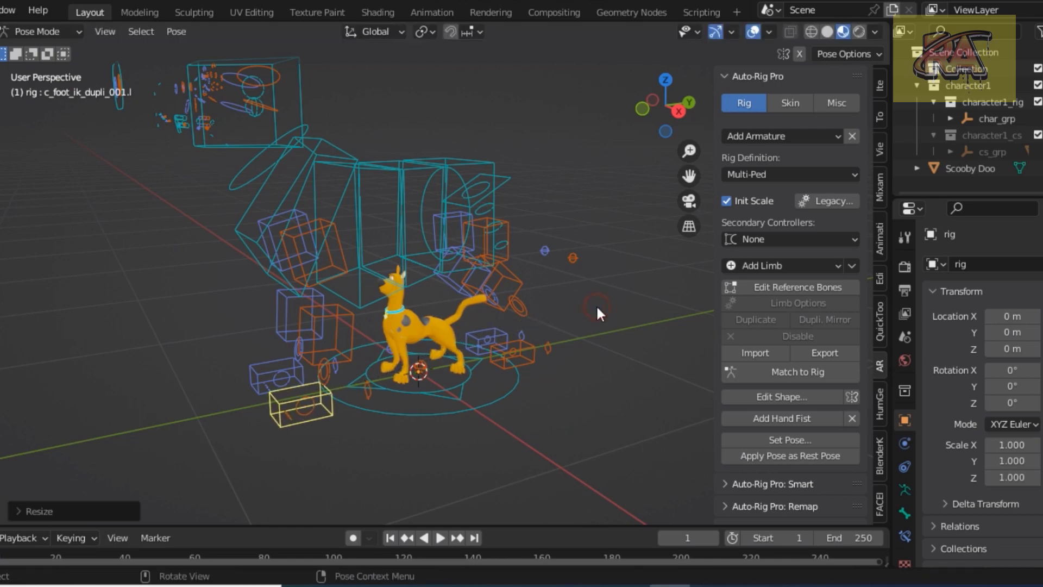
pyautogui.click(778, 371)
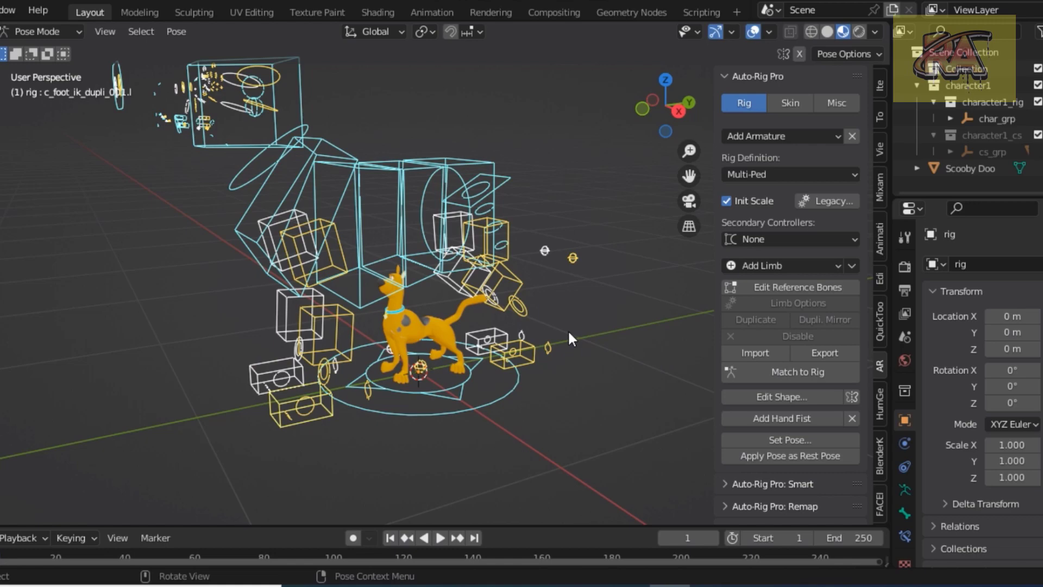
pyautogui.press('s')
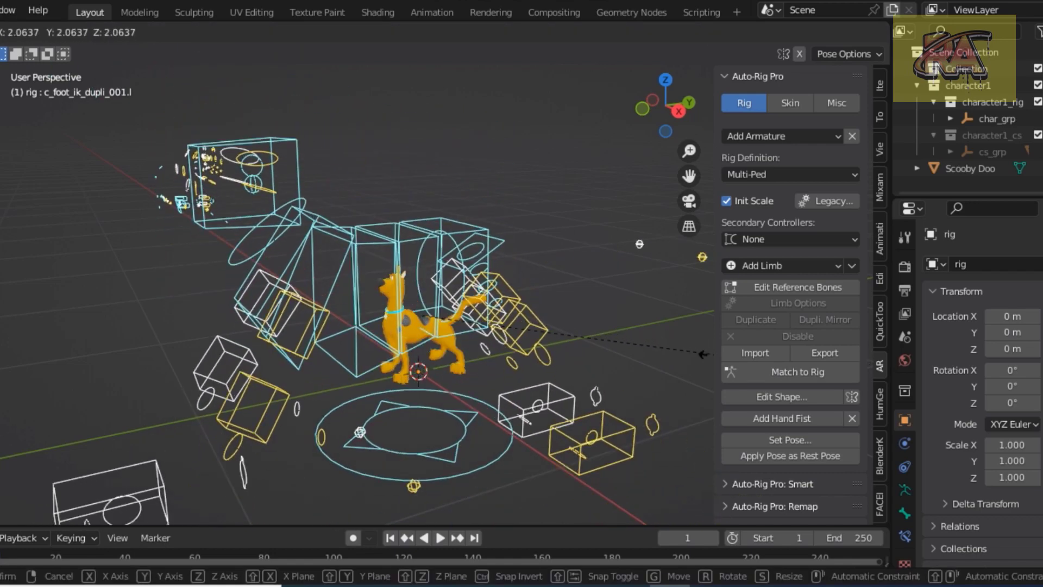
pyautogui.click(599, 346)
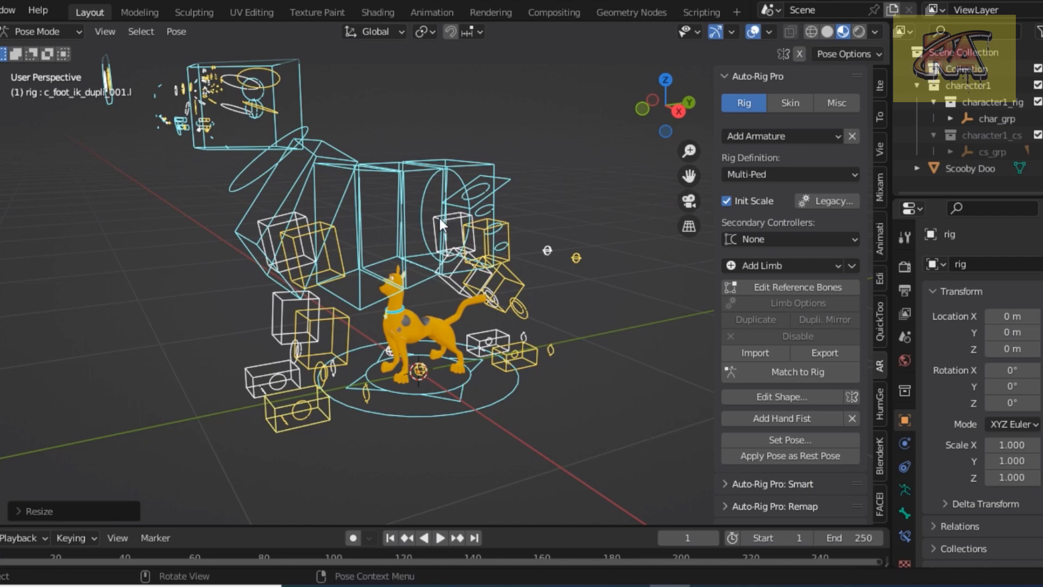
# Reveal the hidden bone controllers, return to Object Mode, and delete the rig
pyautogui.rightClick(324, 214)
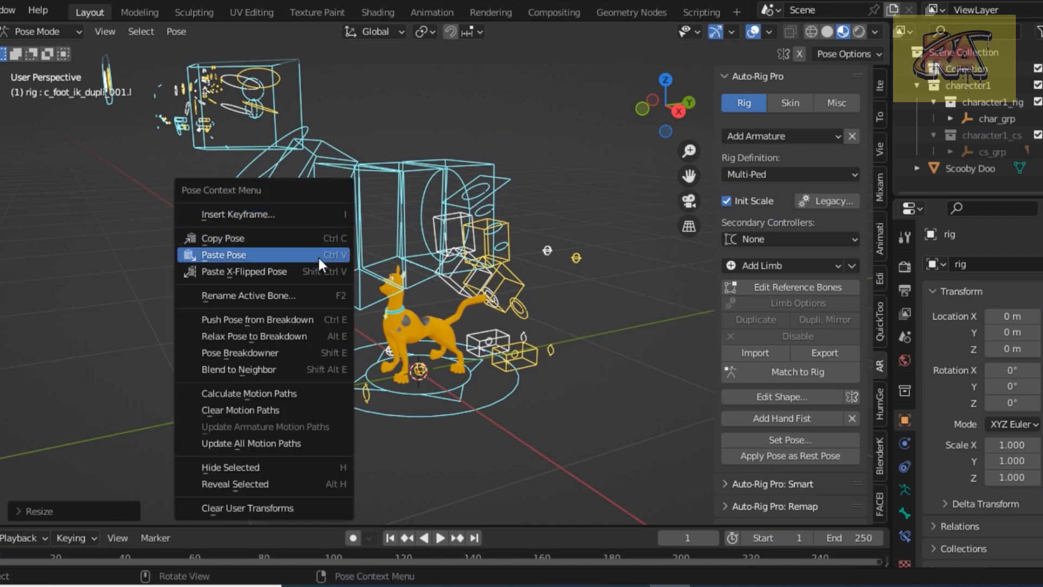
pyautogui.click(334, 482)
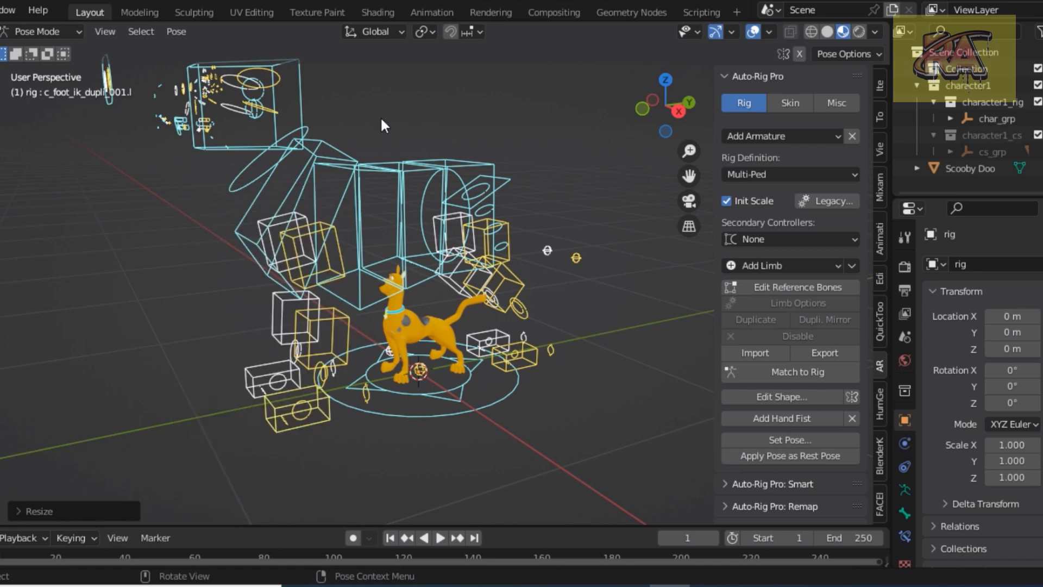
pyautogui.click(282, 135)
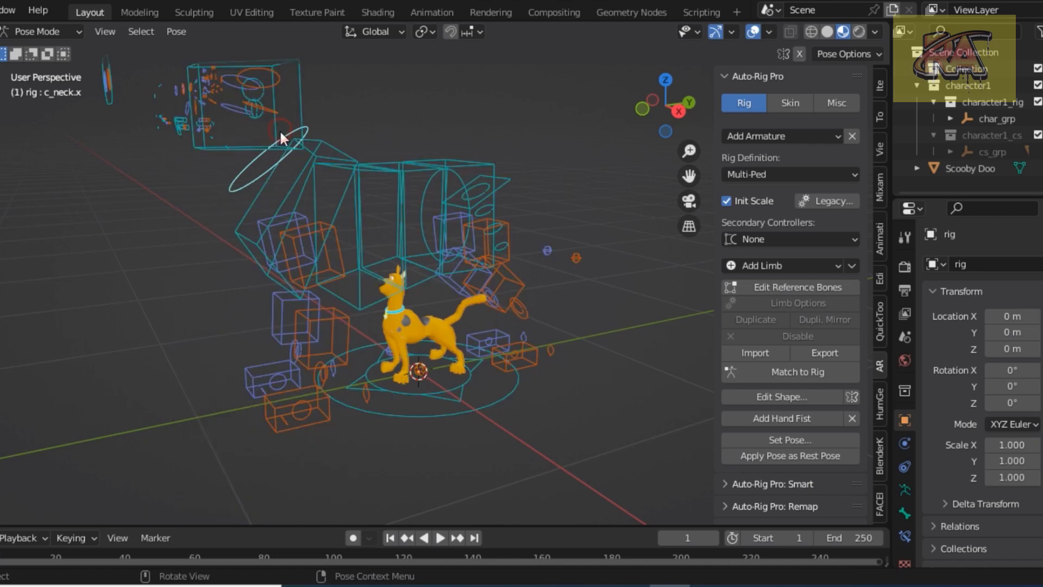
pyautogui.click(67, 31)
pyautogui.click(71, 52)
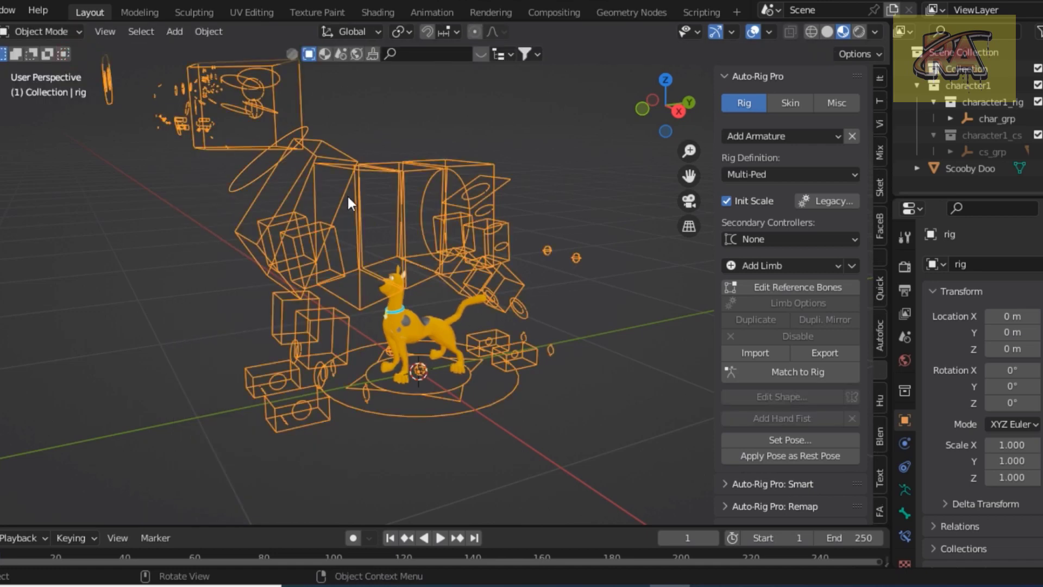
pyautogui.press('Delete')
# Add a fresh Dog armature and scale it to 0.282 in Object Mode
pyautogui.click(804, 135)
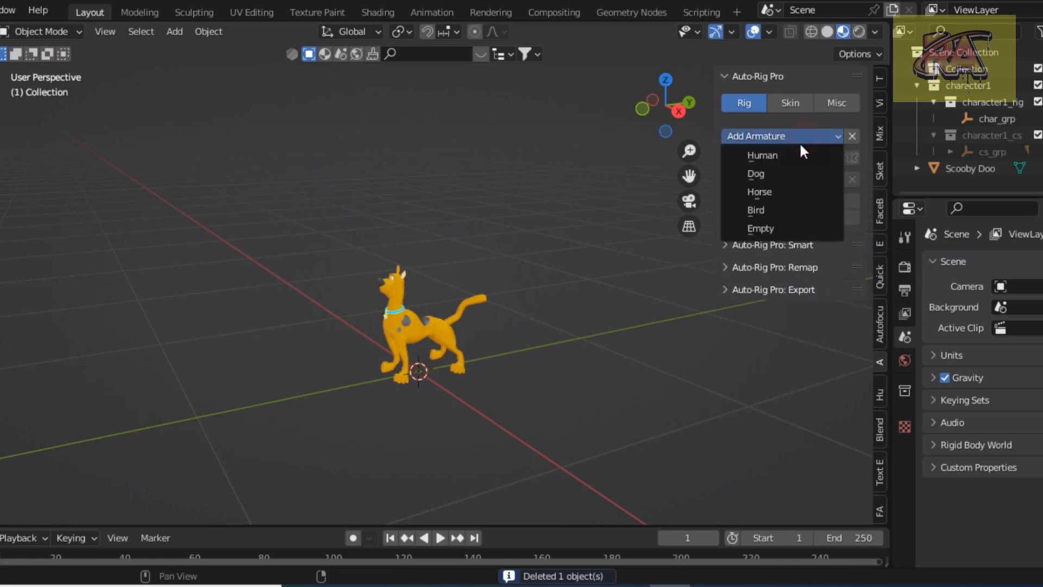
pyautogui.click(781, 179)
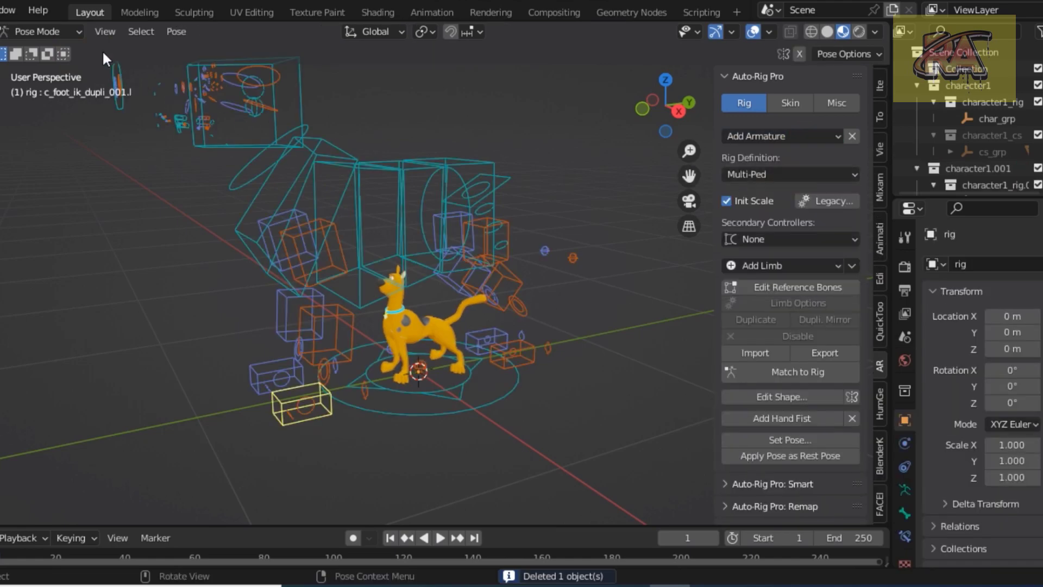
pyautogui.click(63, 31)
pyautogui.click(63, 50)
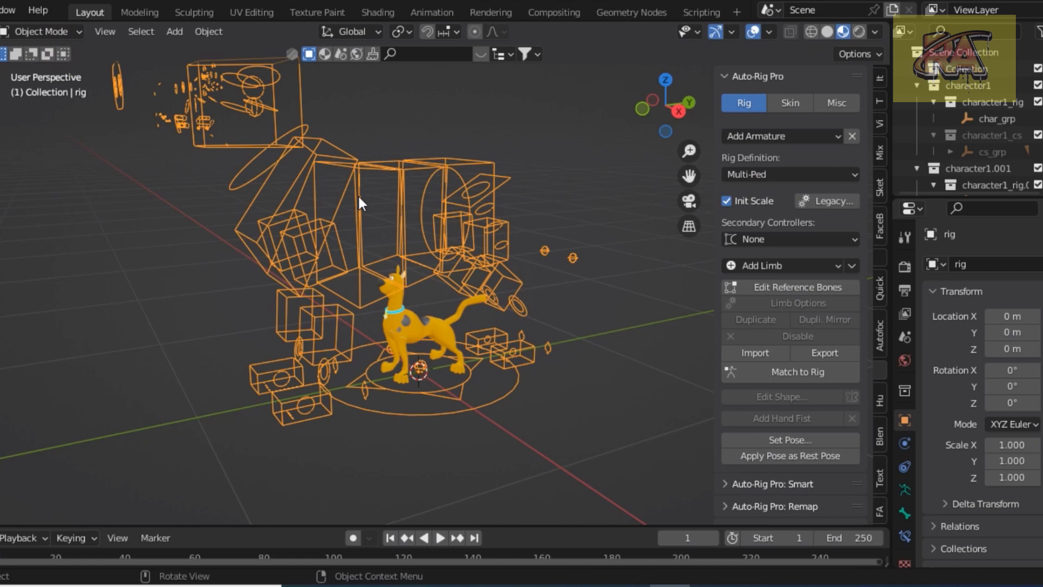
pyautogui.press('s')
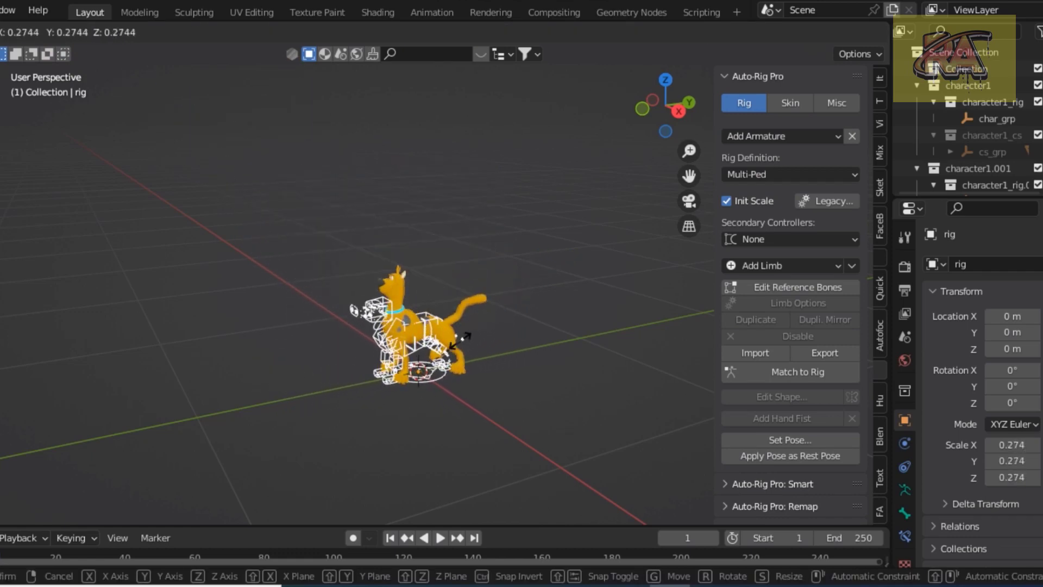
pyautogui.click(452, 325)
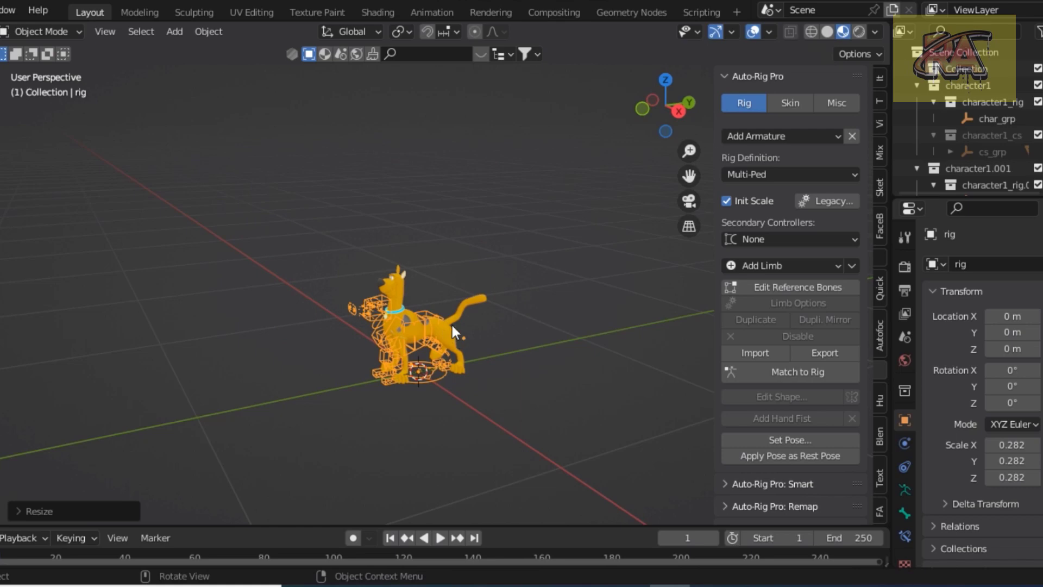
# Snap to a side view, then orbit and pan around the dog to check the rig's fit
pyautogui.click(686, 103)
pyautogui.scroll(5, 381, 323)
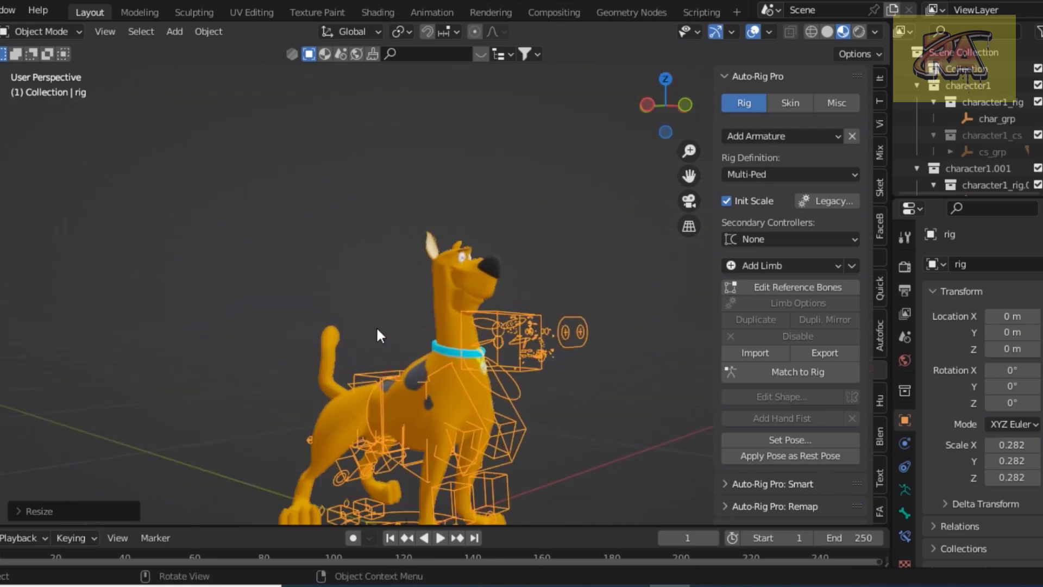
pyautogui.scroll(1, 376, 326)
pyautogui.scroll(-2, 376, 326)
pyautogui.scroll(1, 376, 326)
pyautogui.moveTo(664, 129); pyautogui.dragTo(609, 133)
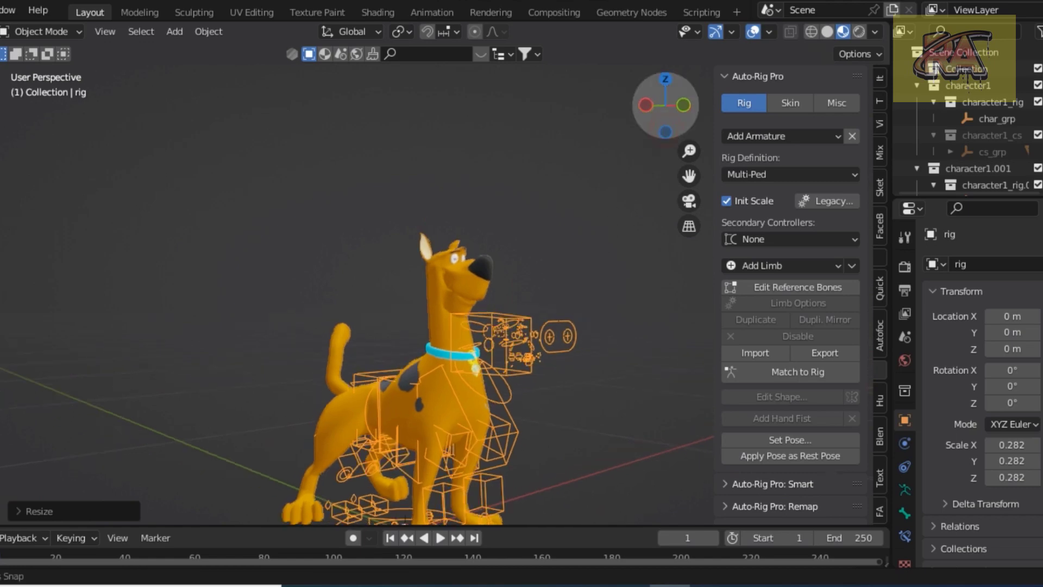
pyautogui.moveTo(664, 106)
pyautogui.mouseDown()
pyautogui.moveTo(649, 106)
pyautogui.moveTo(663, 128)
pyautogui.mouseUp()
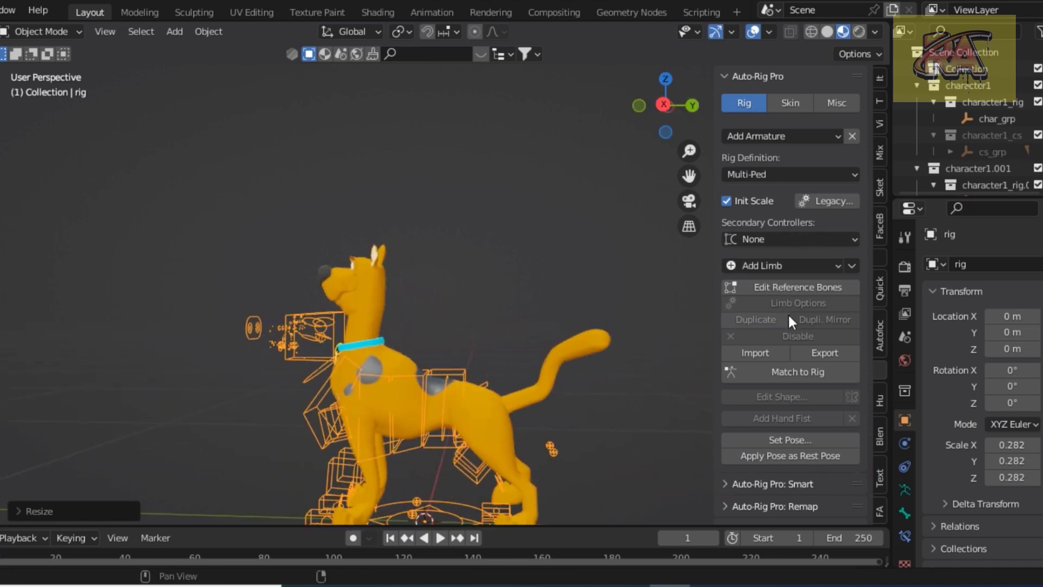
pyautogui.moveTo(689, 175); pyautogui.dragTo(633, 83)
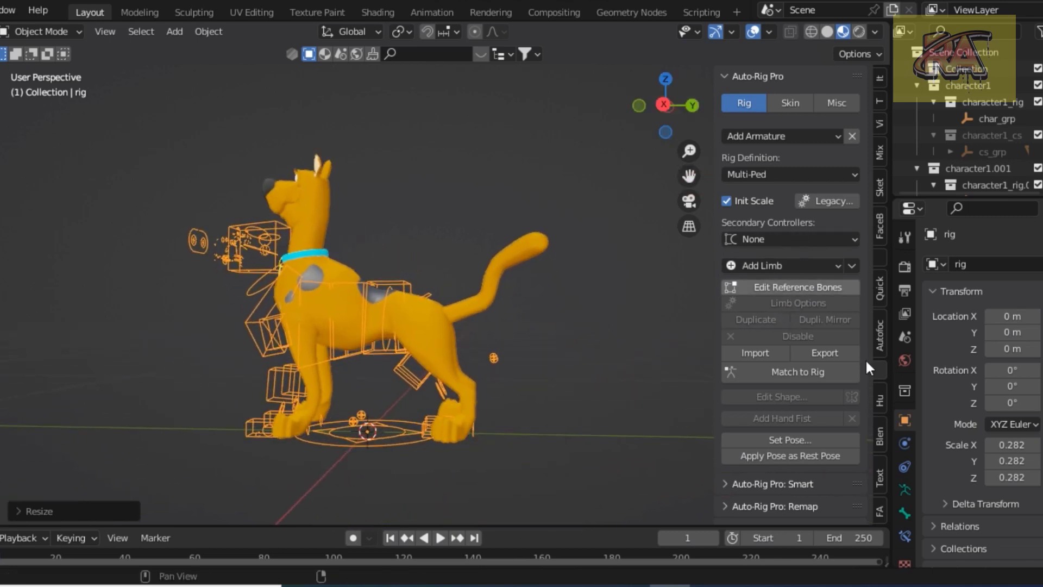
# Edit the reference bones from the right side view, moving the front leg bones into the leg
pyautogui.click(812, 291)
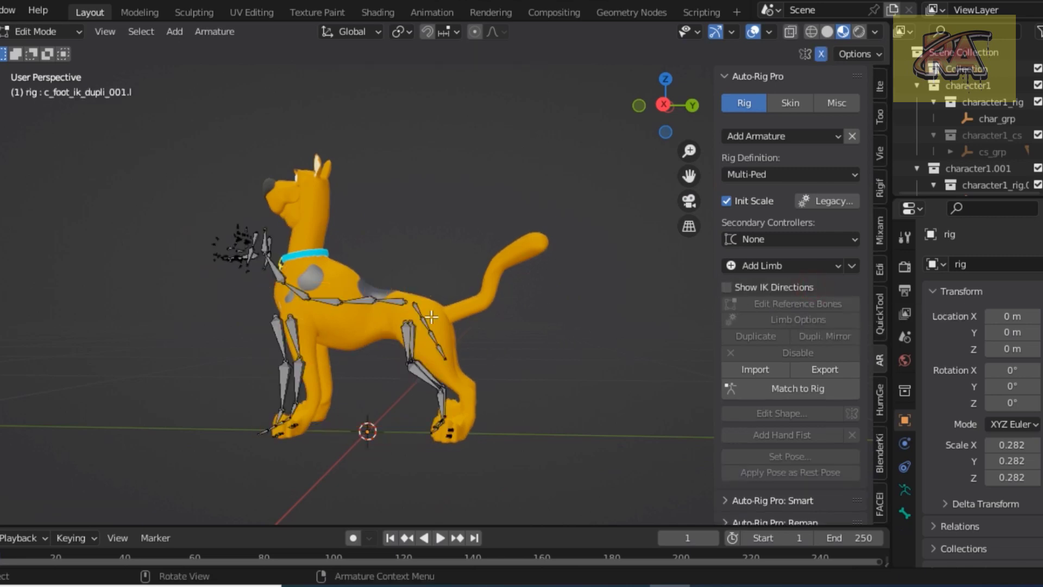
pyautogui.press('KP_1')
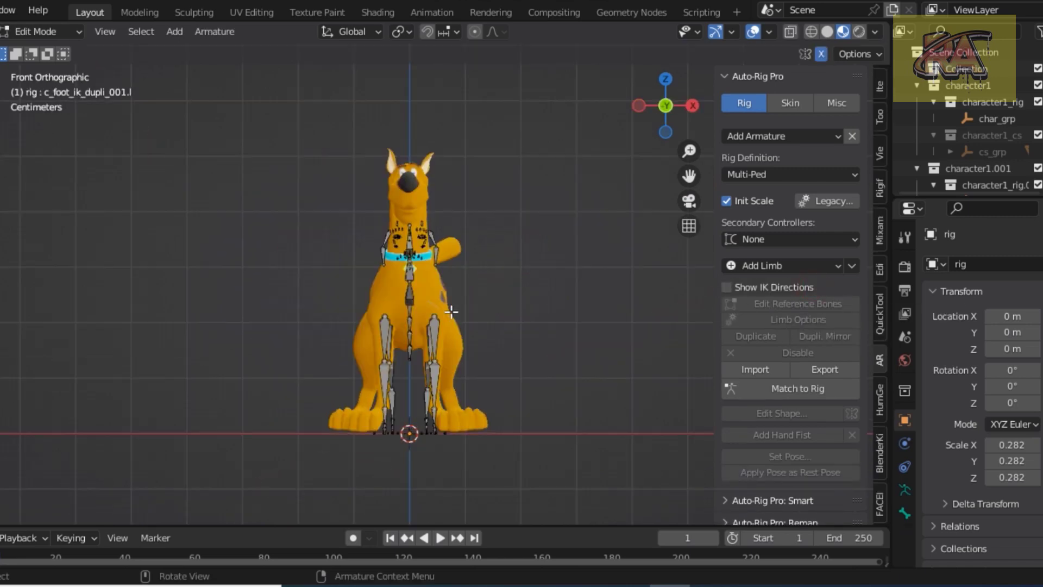
pyautogui.press('KP_3')
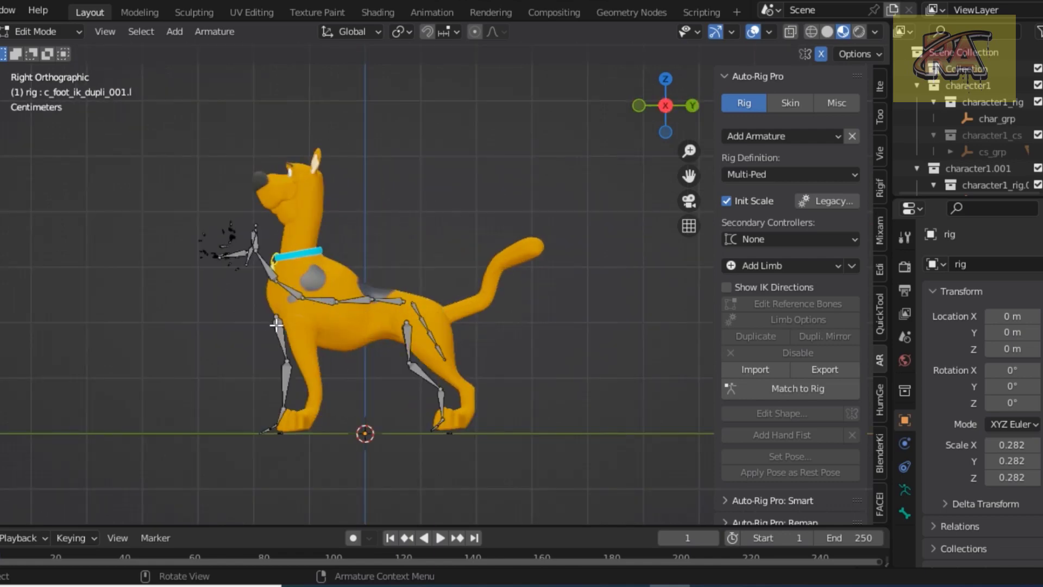
pyautogui.scroll(3, 276, 325)
pyautogui.scroll(-2, 203, 320)
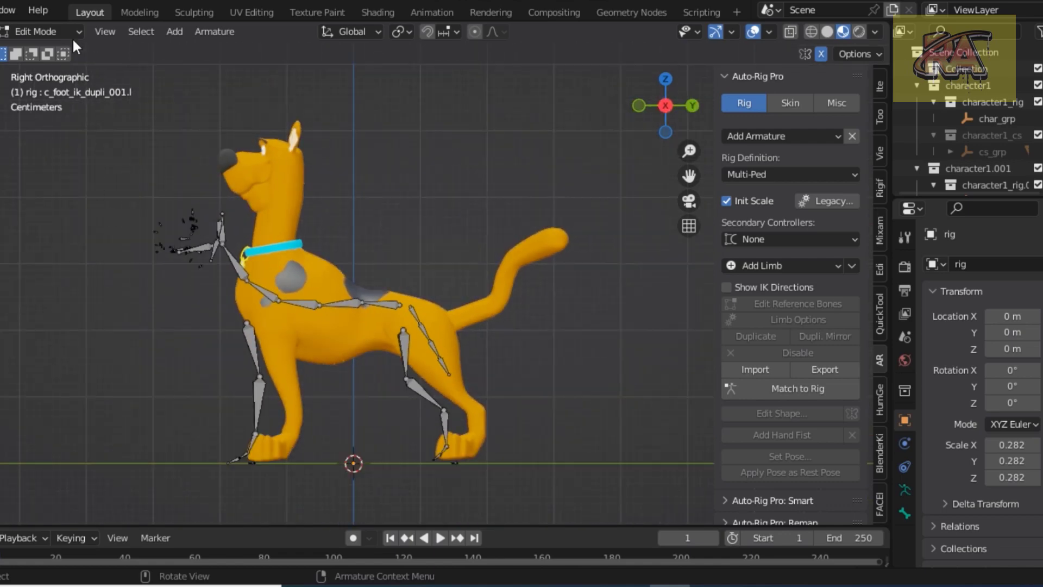
pyautogui.moveTo(229, 320); pyautogui.dragTo(267, 476)
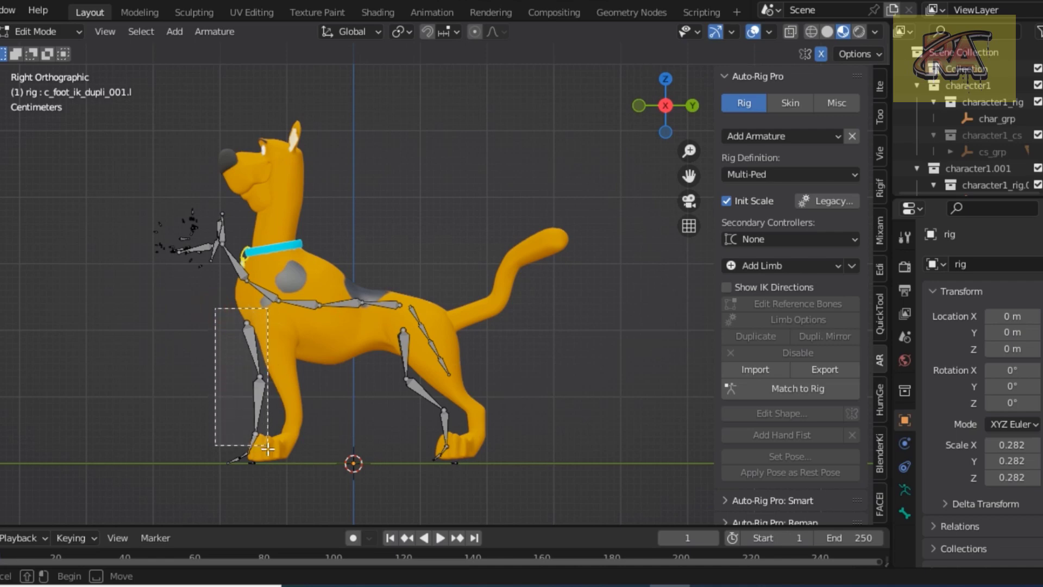
pyautogui.press('g')
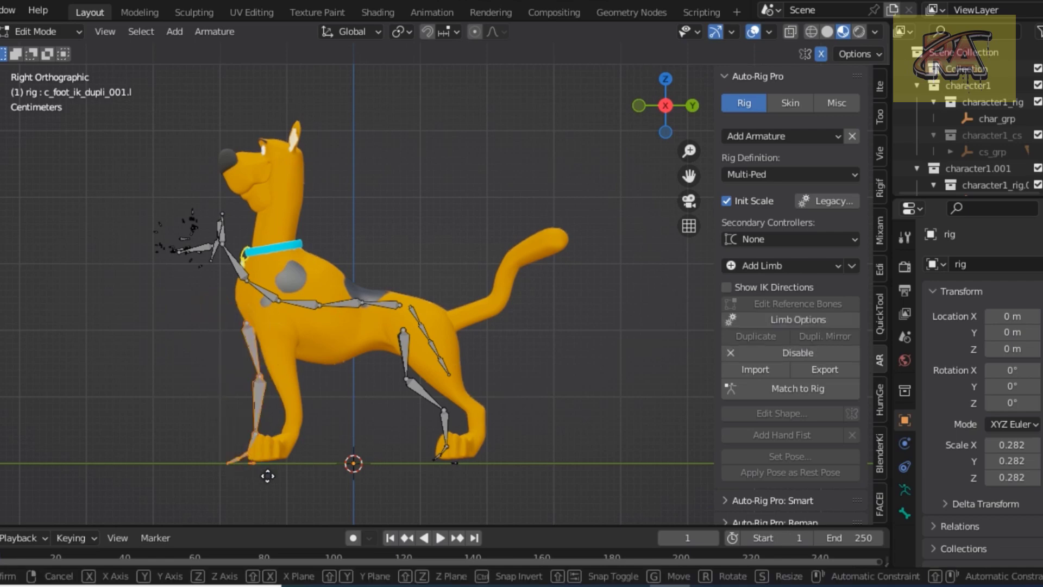
pyautogui.click(300, 479)
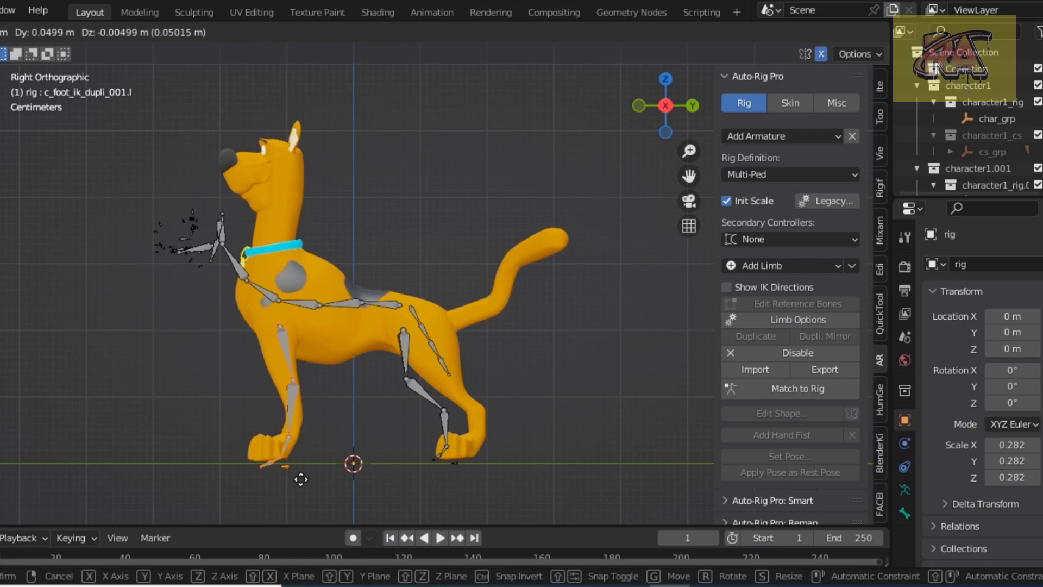
# Move the front foot bones up into Scooby's front paw
pyautogui.scroll(2, 290, 460)
pyautogui.scroll(3, 606, 362)
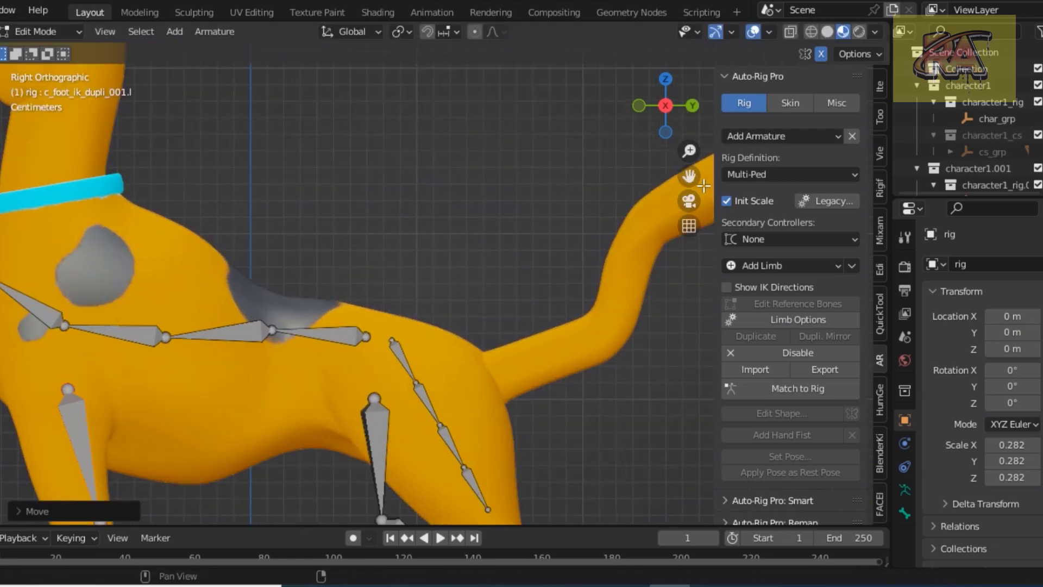
pyautogui.moveTo(689, 176); pyautogui.dragTo(736, 54)
pyautogui.moveTo(689, 175); pyautogui.dragTo(561, 259)
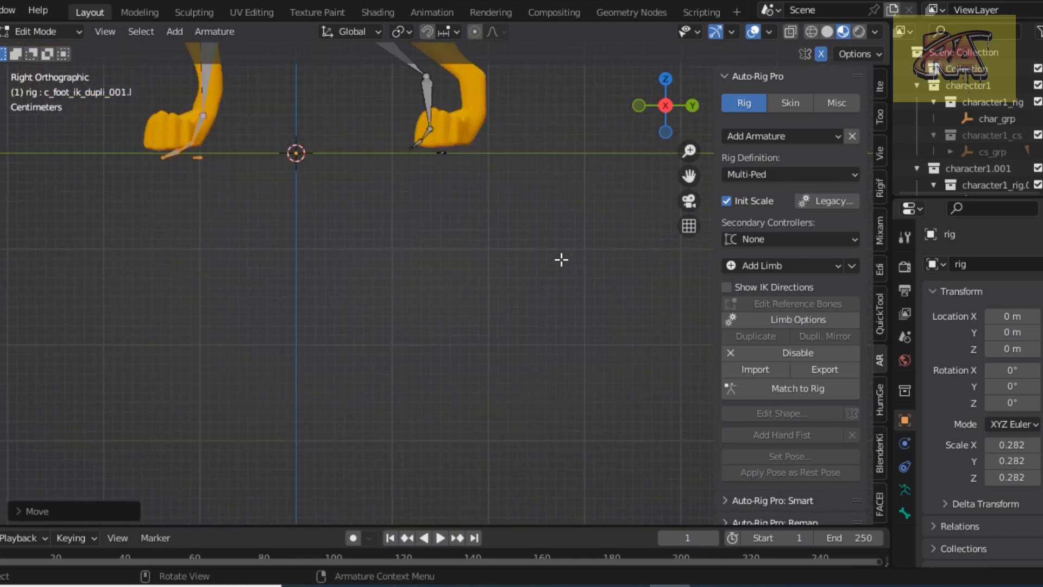
pyautogui.moveTo(682, 181); pyautogui.dragTo(737, 308)
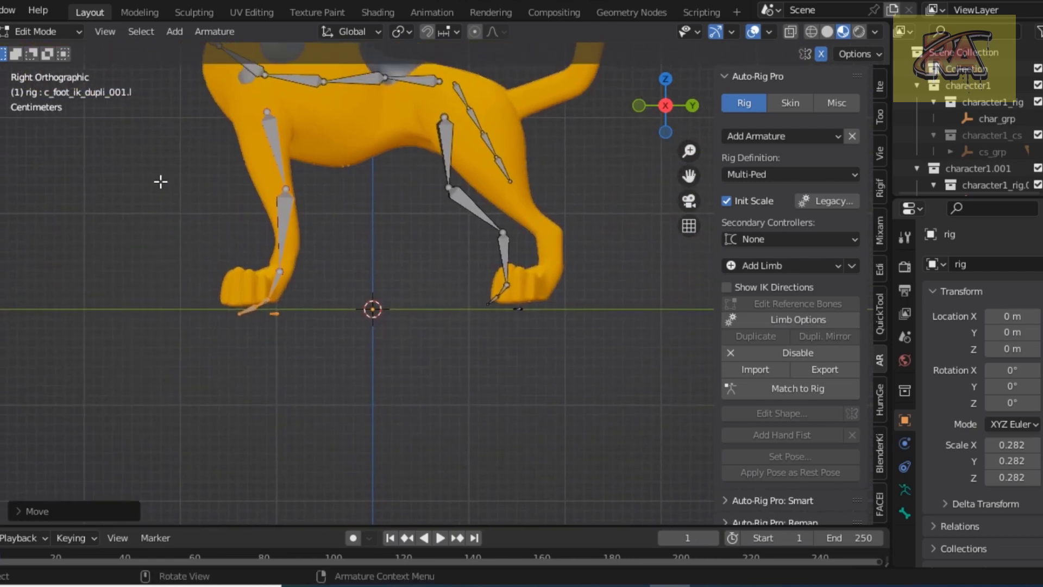
pyautogui.scroll(3, 161, 182)
pyautogui.click(126, 359)
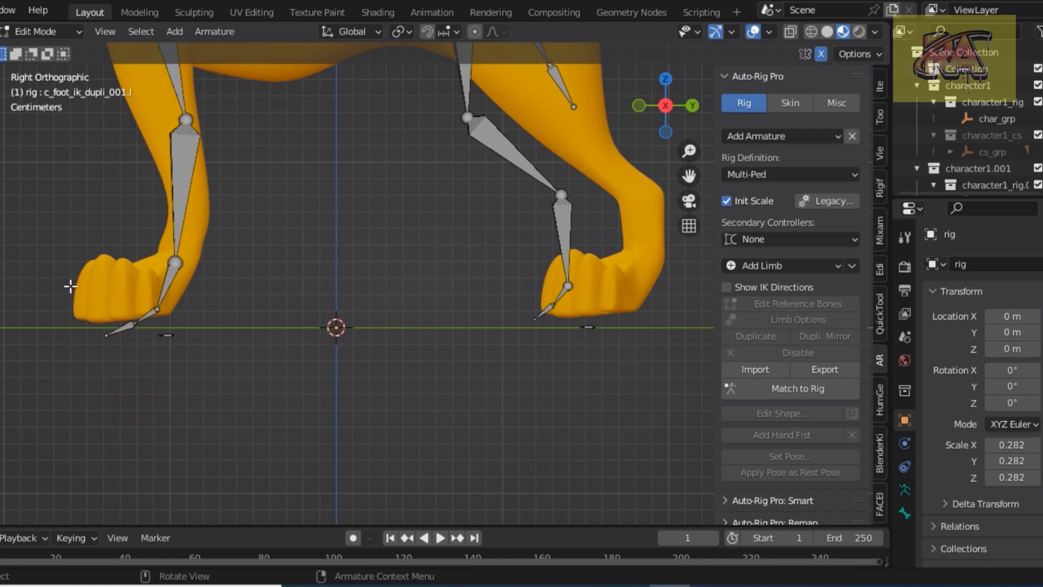
pyautogui.moveTo(70, 286); pyautogui.dragTo(189, 361)
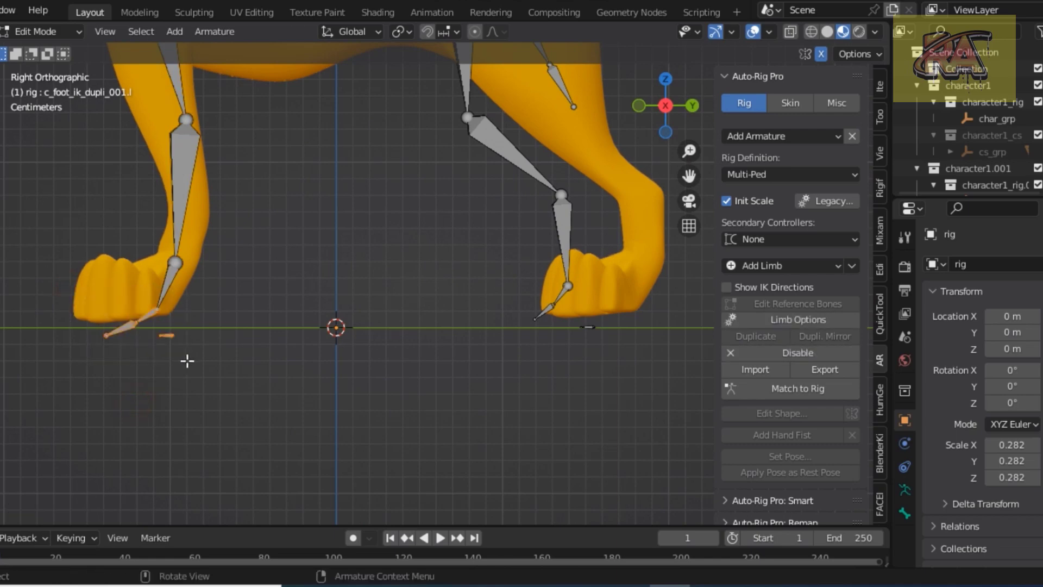
pyautogui.press('g')
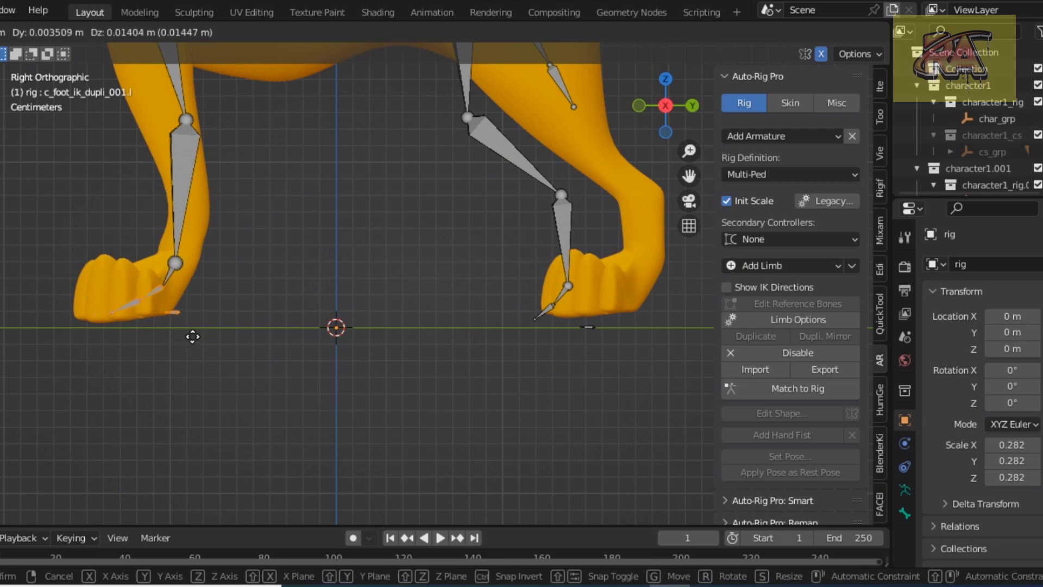
pyautogui.click(175, 333)
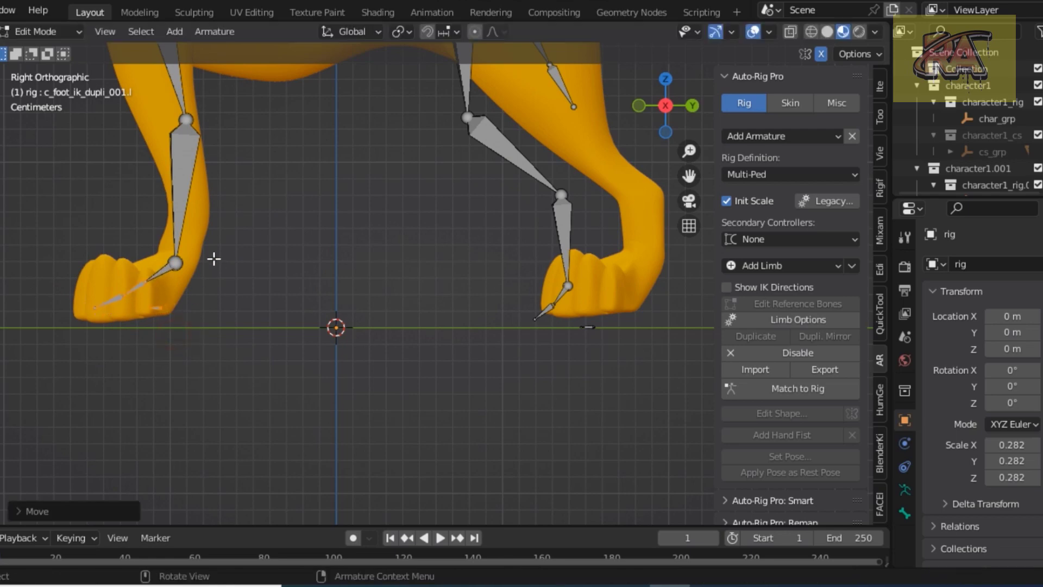
# Reposition the front thigh bone and its top joint
pyautogui.scroll(-2, 214, 259)
pyautogui.scroll(-1, 271, 187)
pyautogui.click(253, 146)
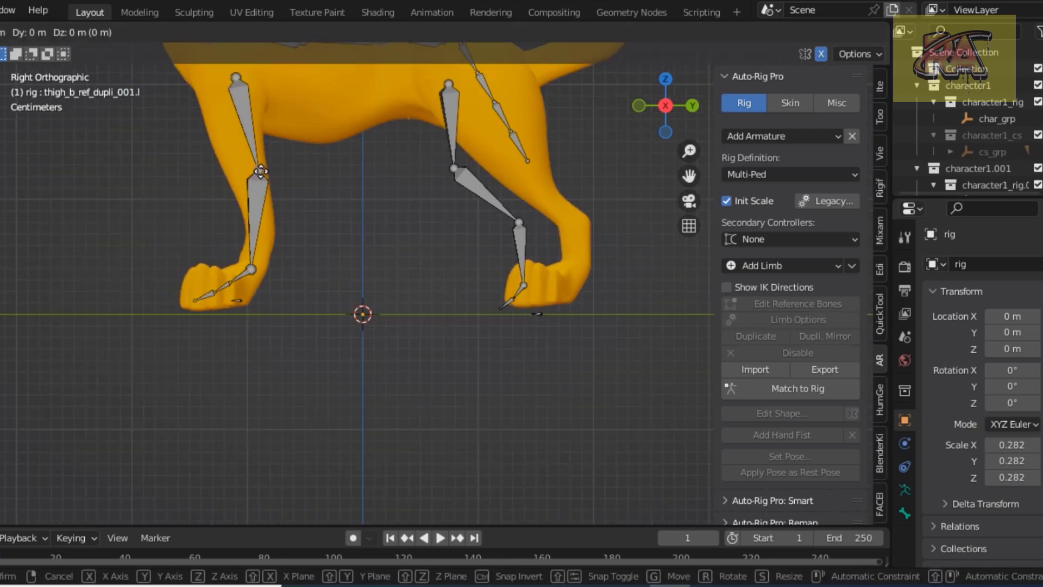
pyautogui.press('g')
pyautogui.click(256, 146)
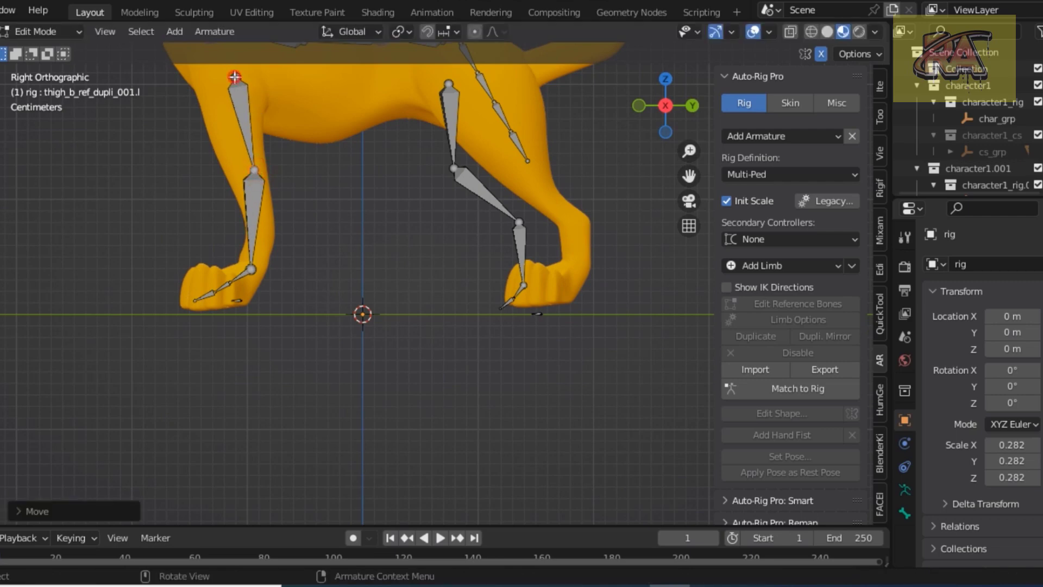
pyautogui.press('g')
pyautogui.click(222, 81)
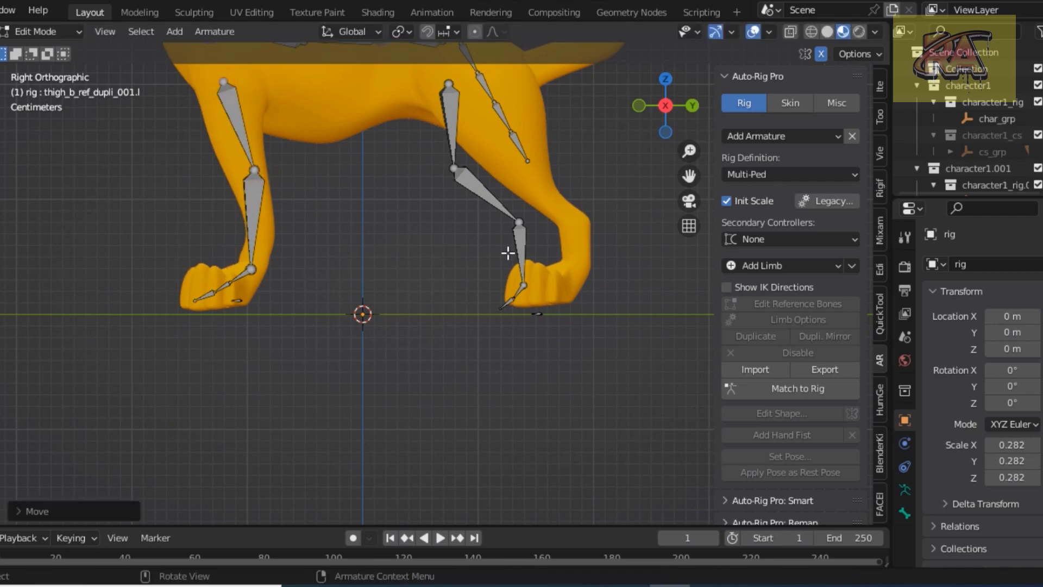
# Rotate the hind thigh bone's top joint to reorient it
pyautogui.moveTo(689, 175); pyautogui.dragTo(488, 327)
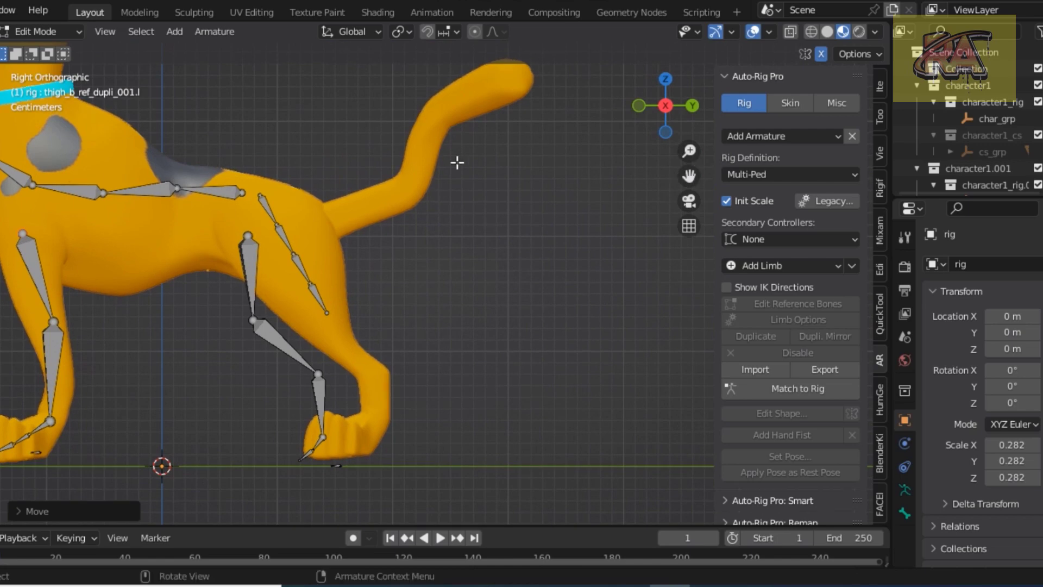
pyautogui.moveTo(257, 191); pyautogui.dragTo(359, 325)
pyautogui.click(356, 328)
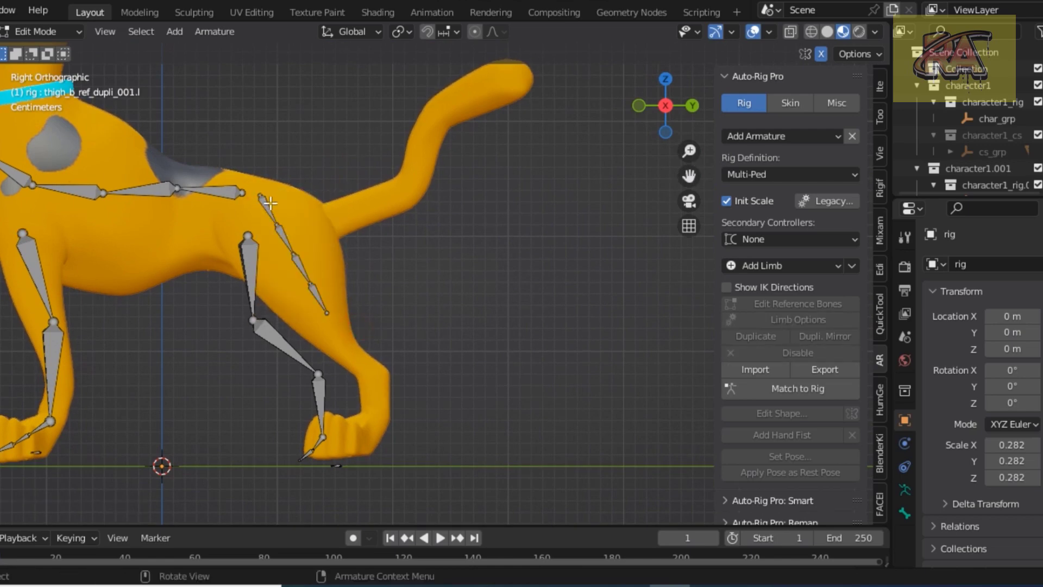
pyautogui.moveTo(256, 188)
pyautogui.mouseDown()
pyautogui.moveTo(277, 218)
pyautogui.moveTo(293, 217)
pyautogui.mouseUp()
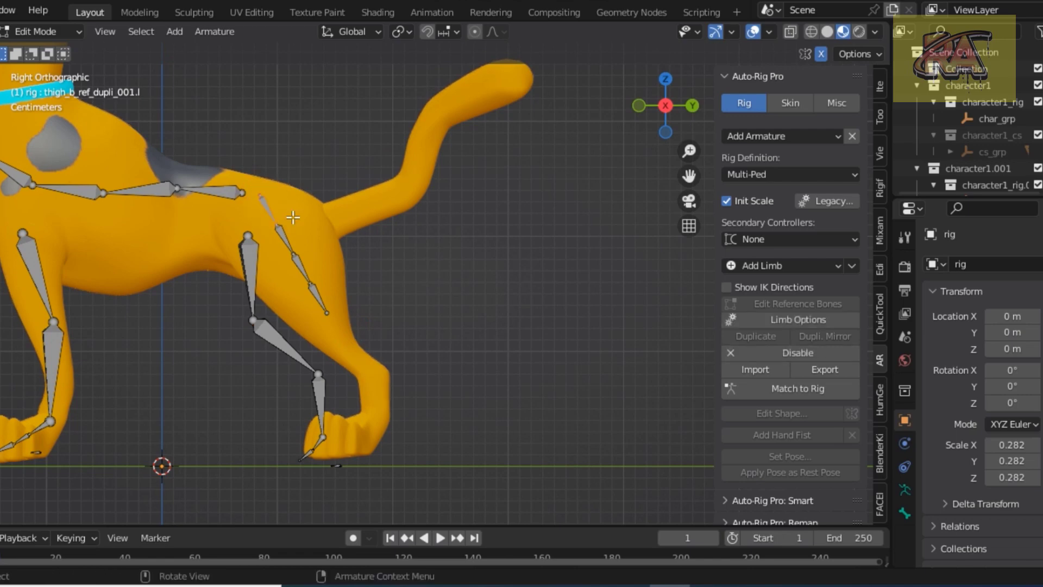
pyautogui.press('r')
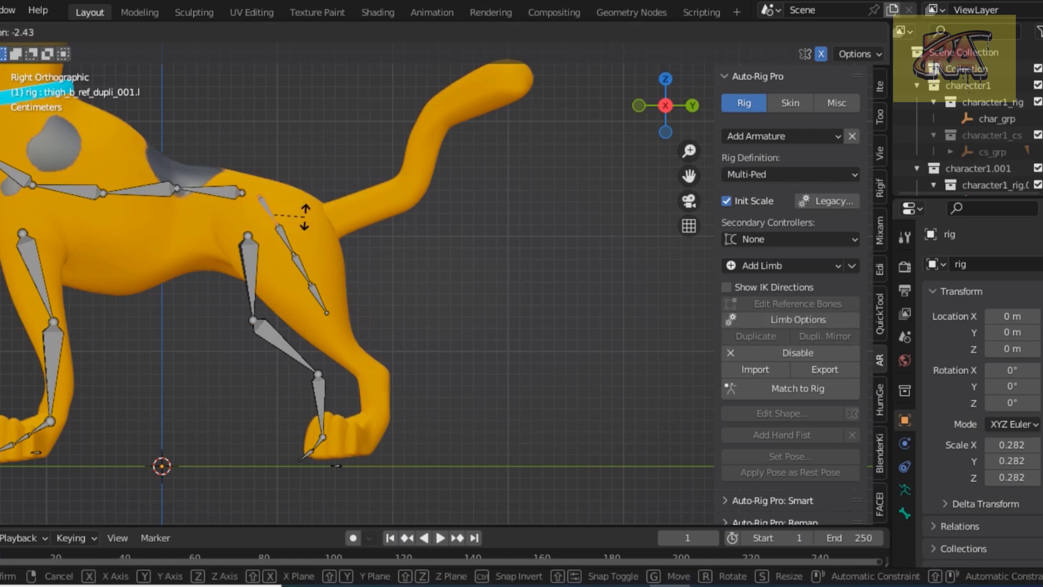
pyautogui.click(303, 224)
# Move the tail_03, tail_01 and tail_00 reference bone joints up into the tail
pyautogui.click(322, 297)
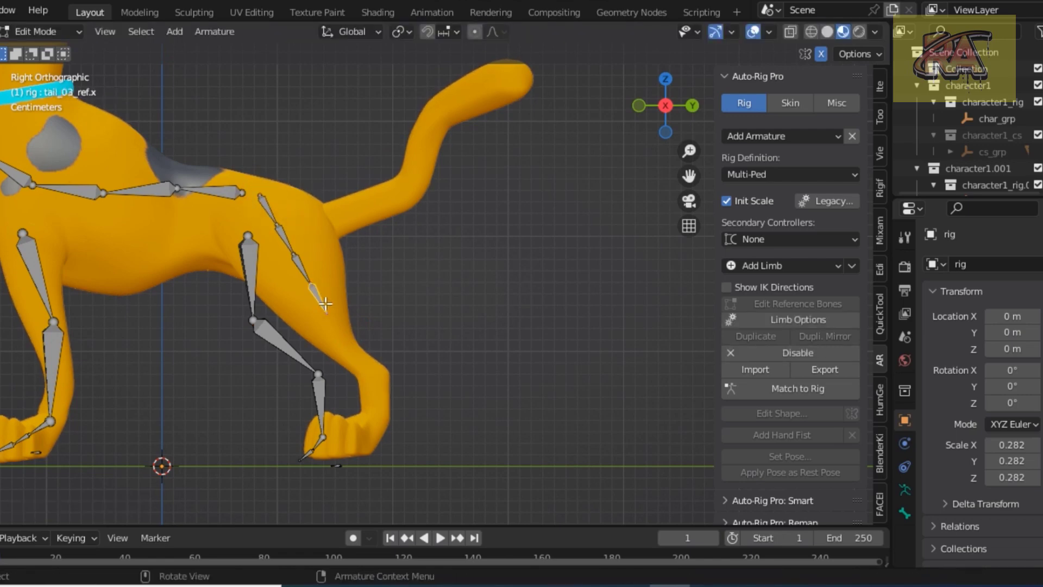
pyautogui.press('g')
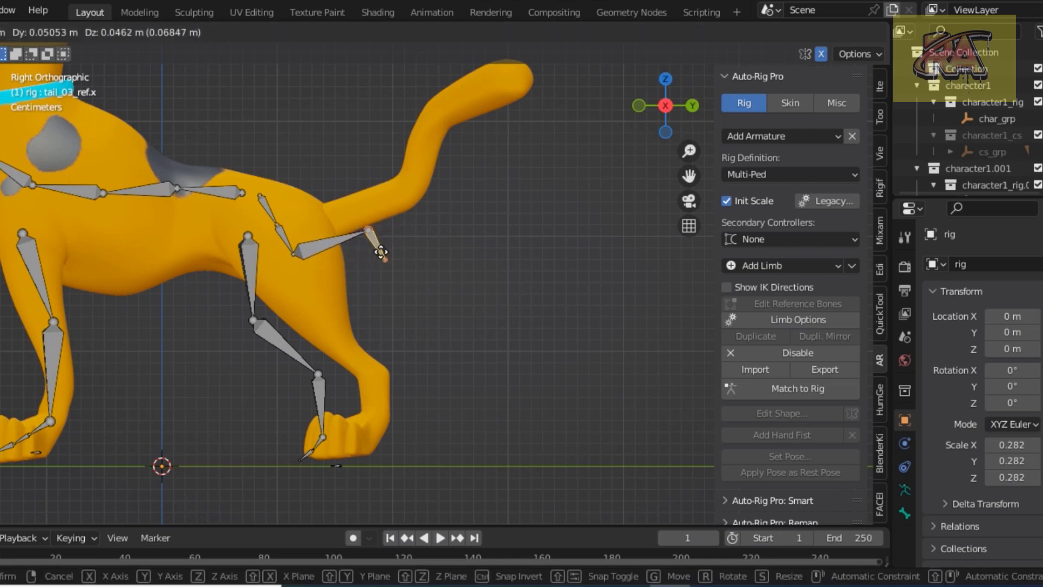
pyautogui.click(381, 256)
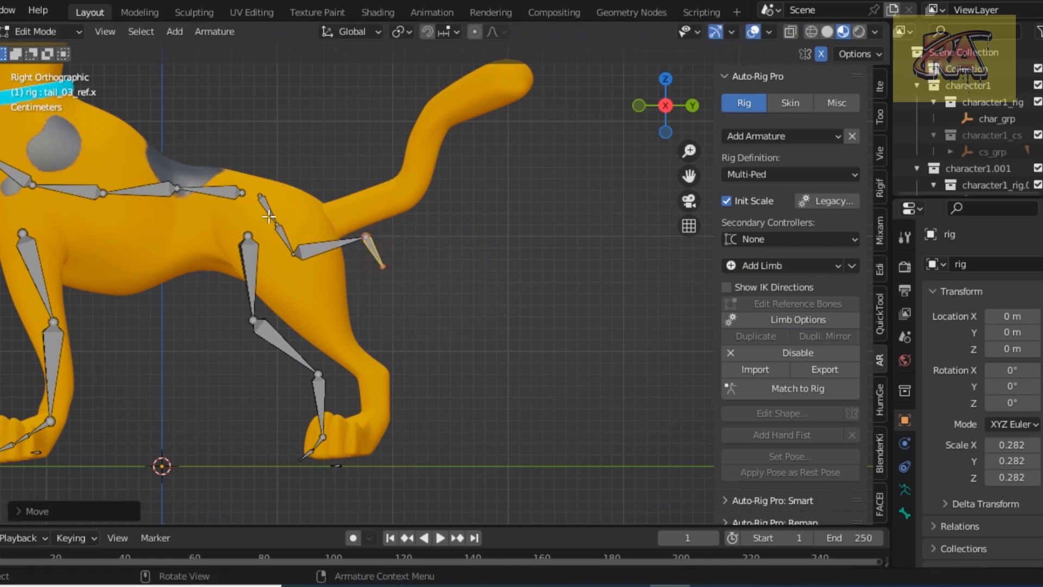
pyautogui.click(292, 251)
pyautogui.press('g')
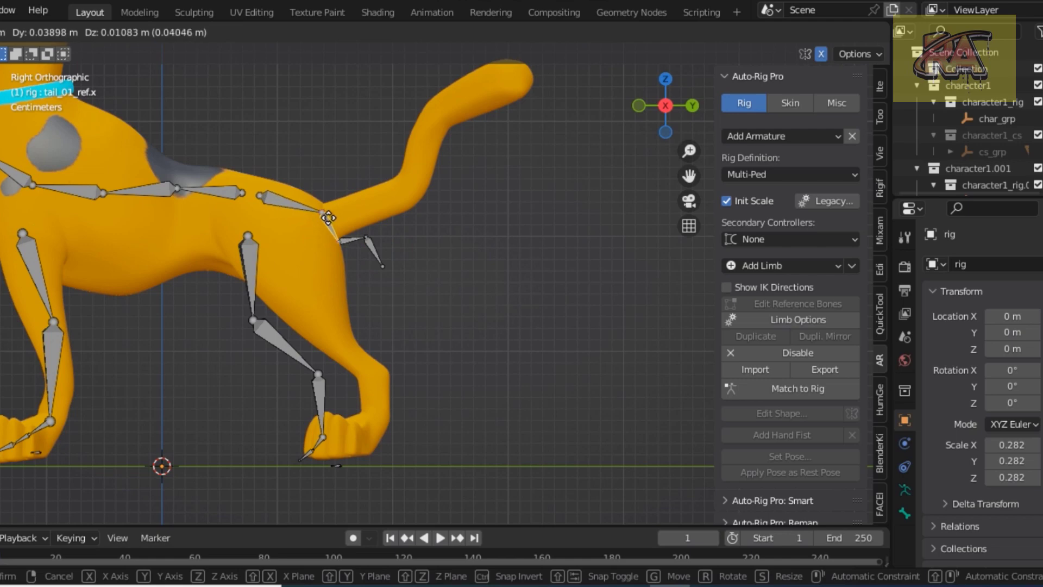
pyautogui.click(331, 217)
pyautogui.click(342, 239)
pyautogui.press('g')
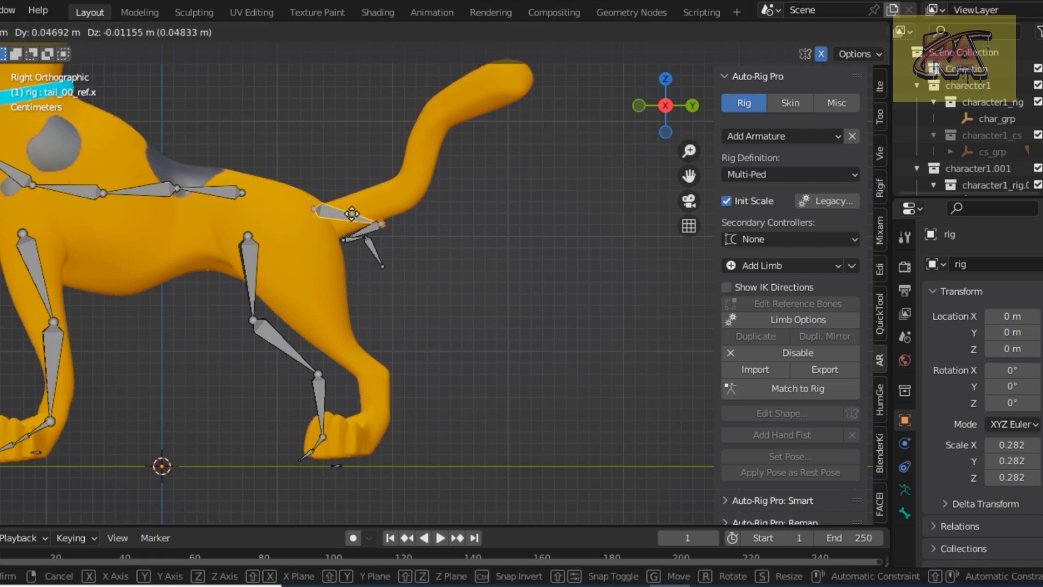
pyautogui.click(372, 231)
# Move and rotate the tail_01 and tail_02 bones along the tail's curve
pyautogui.press('g')
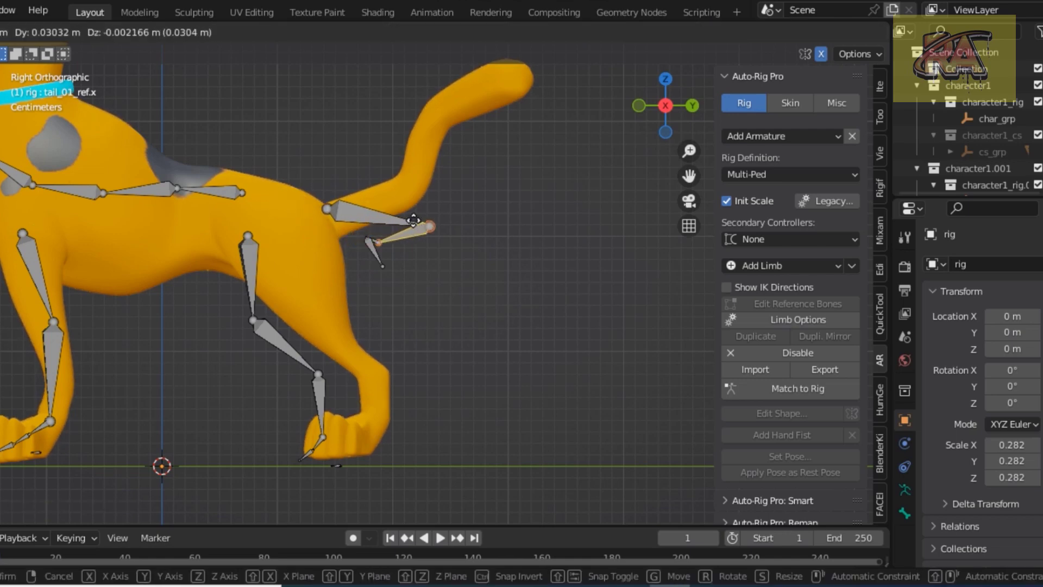
pyautogui.click(414, 217)
pyautogui.press('r')
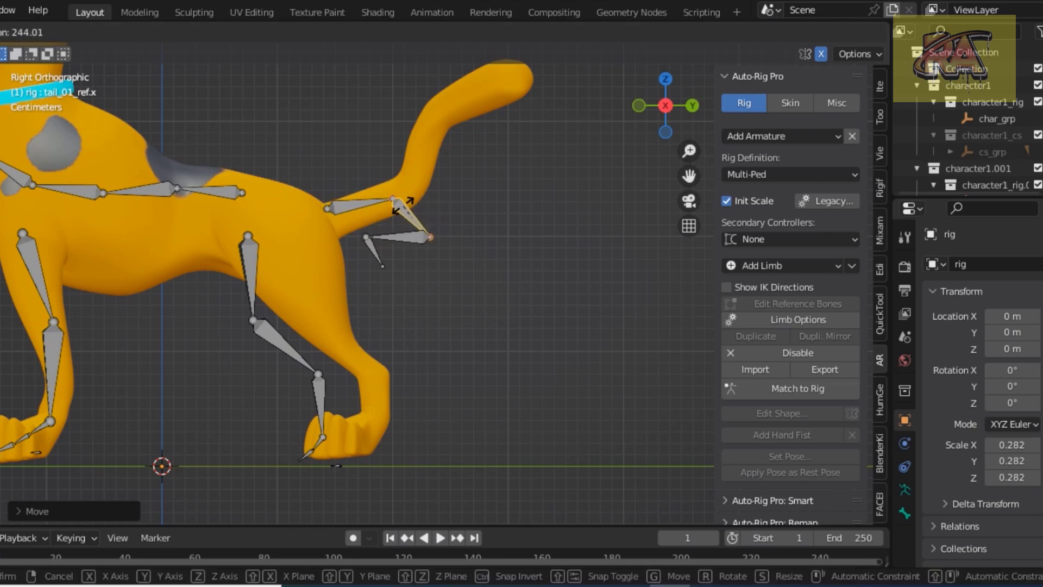
pyautogui.click(398, 218)
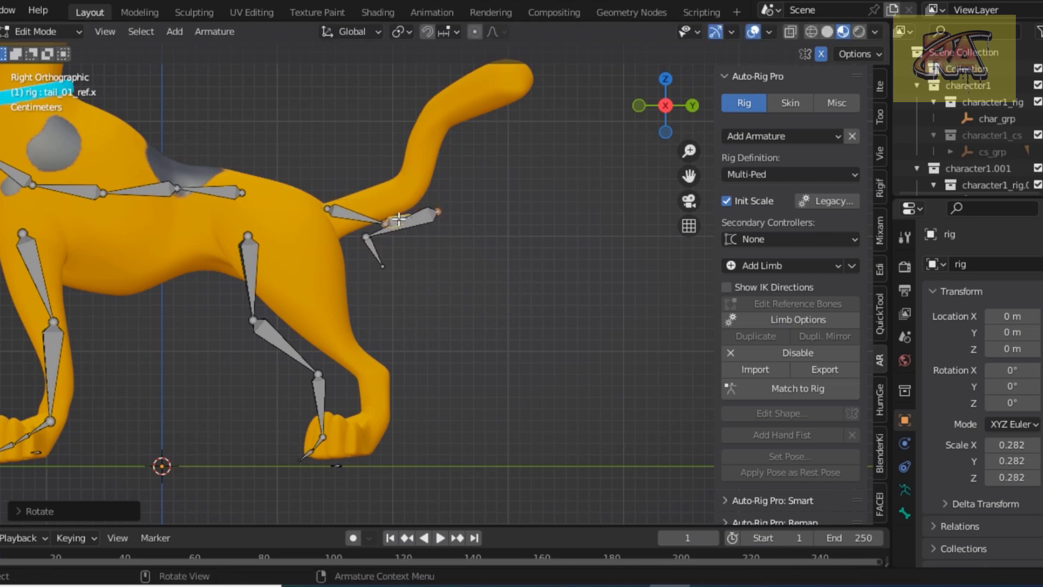
pyautogui.press('g')
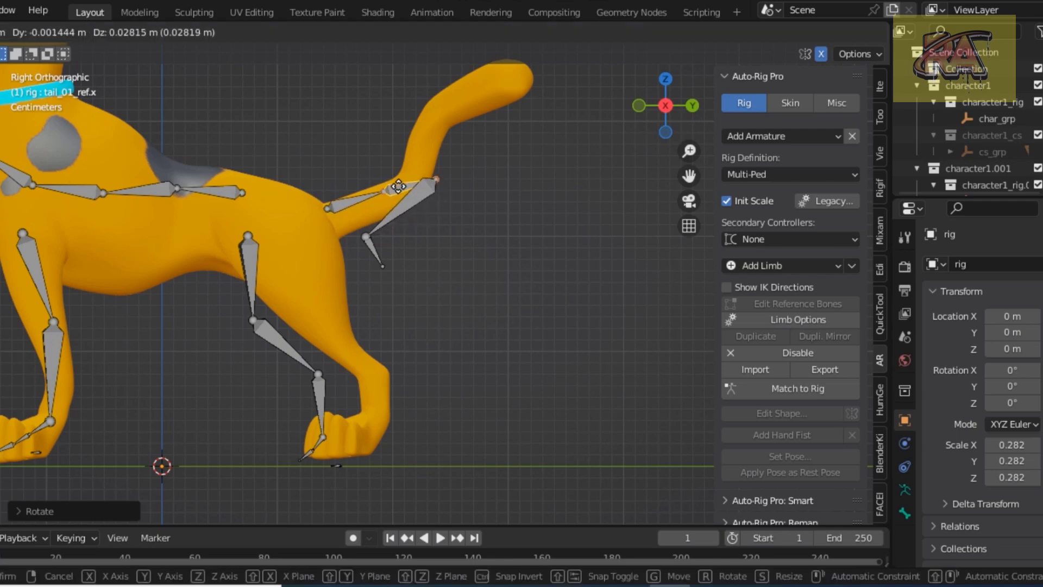
pyautogui.click(418, 196)
pyautogui.press('g')
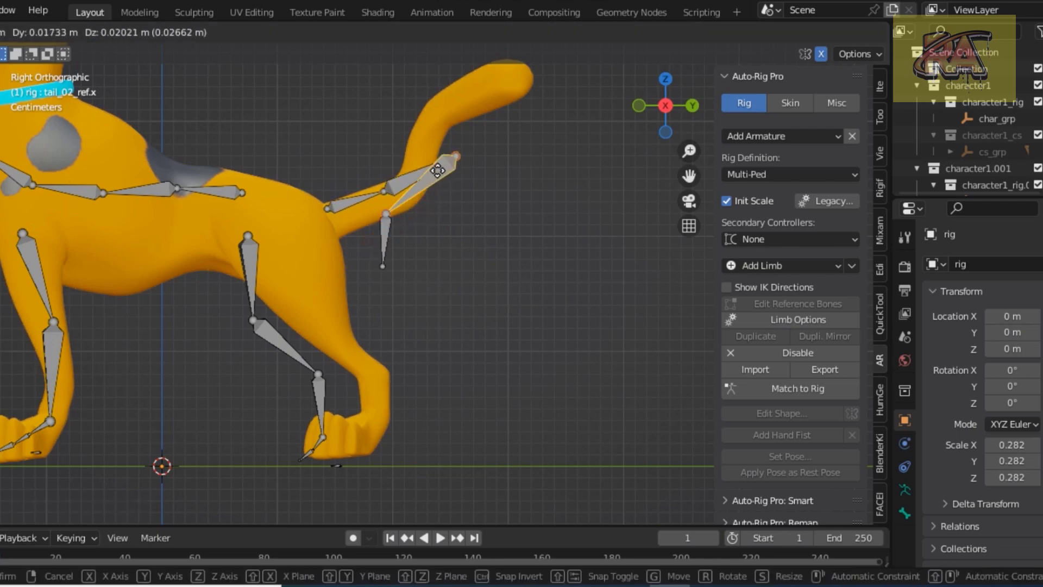
pyautogui.click(432, 157)
pyautogui.press('r')
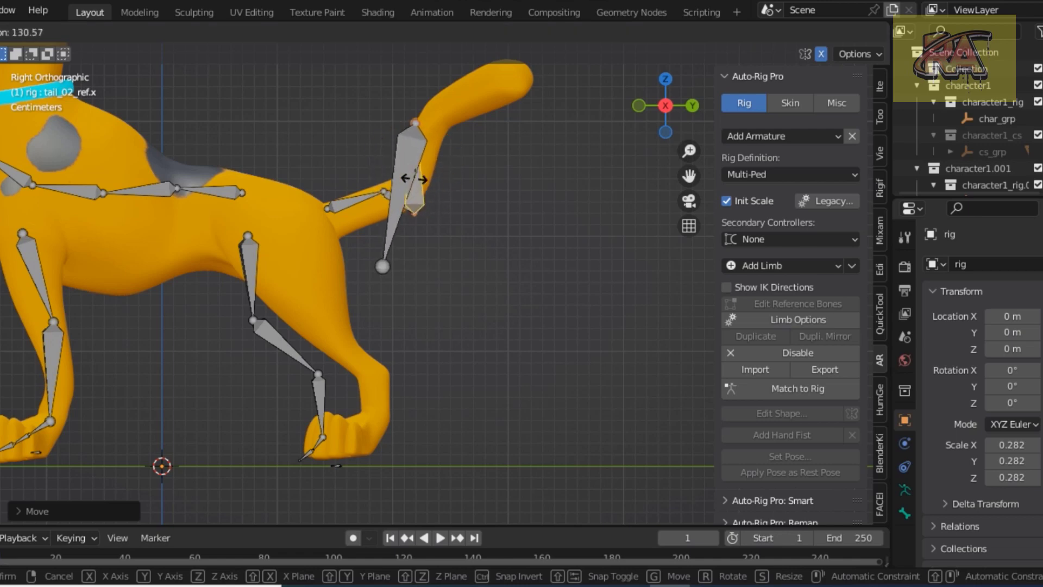
pyautogui.click(399, 209)
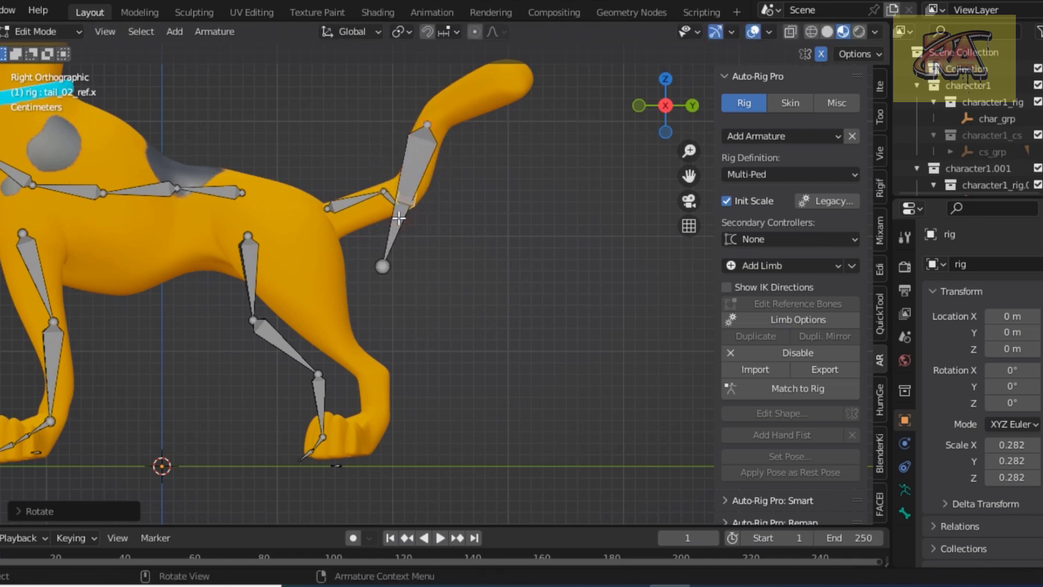
# Rotate, move and shrink tail_03 and the tail tip bone toward the tip
pyautogui.click(393, 239)
pyautogui.press('r')
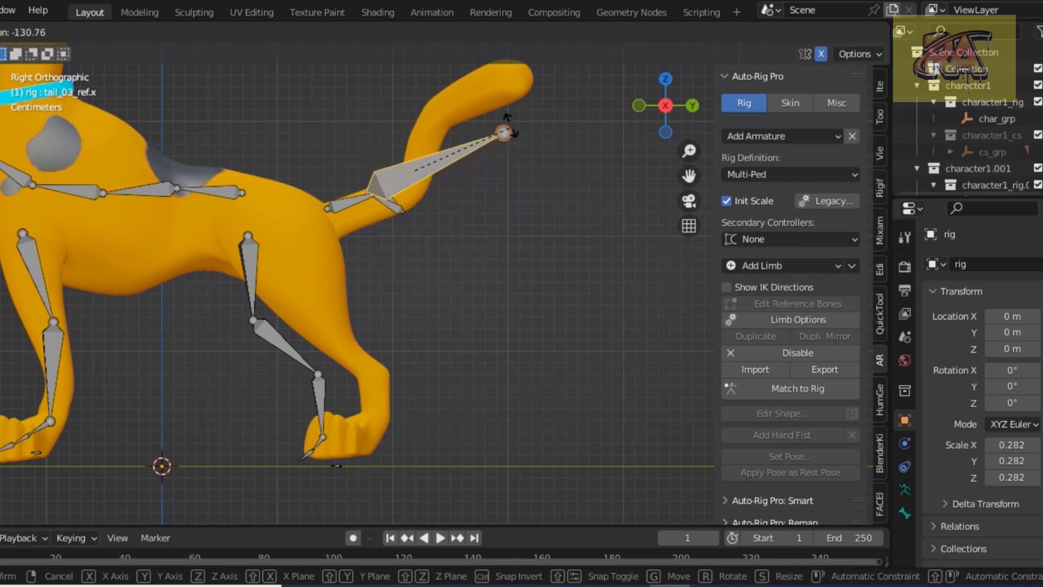
pyautogui.click(521, 79)
pyautogui.press('g')
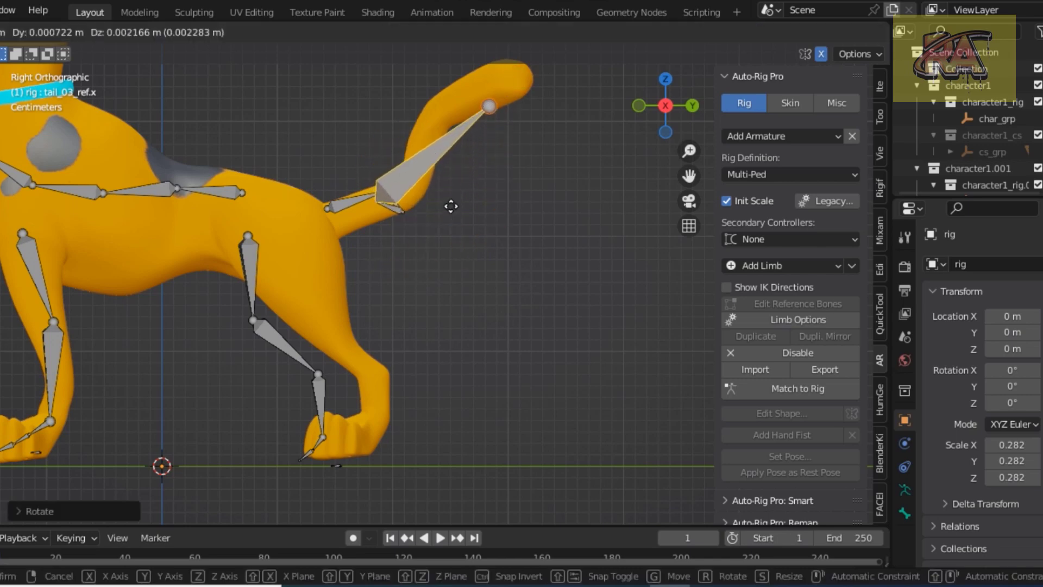
pyautogui.click(488, 161)
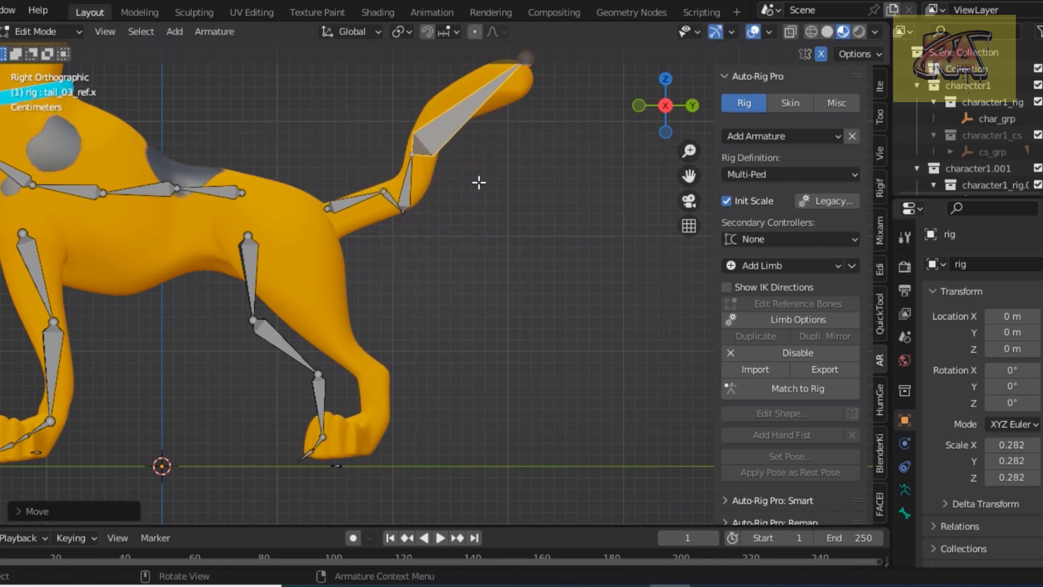
pyautogui.press('s')
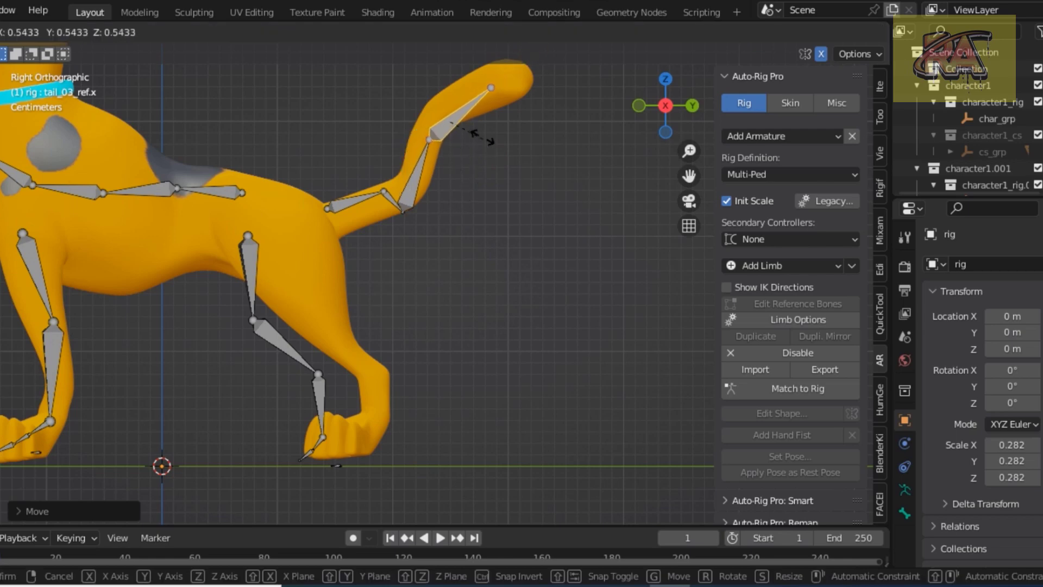
pyautogui.click(482, 137)
pyautogui.press('g')
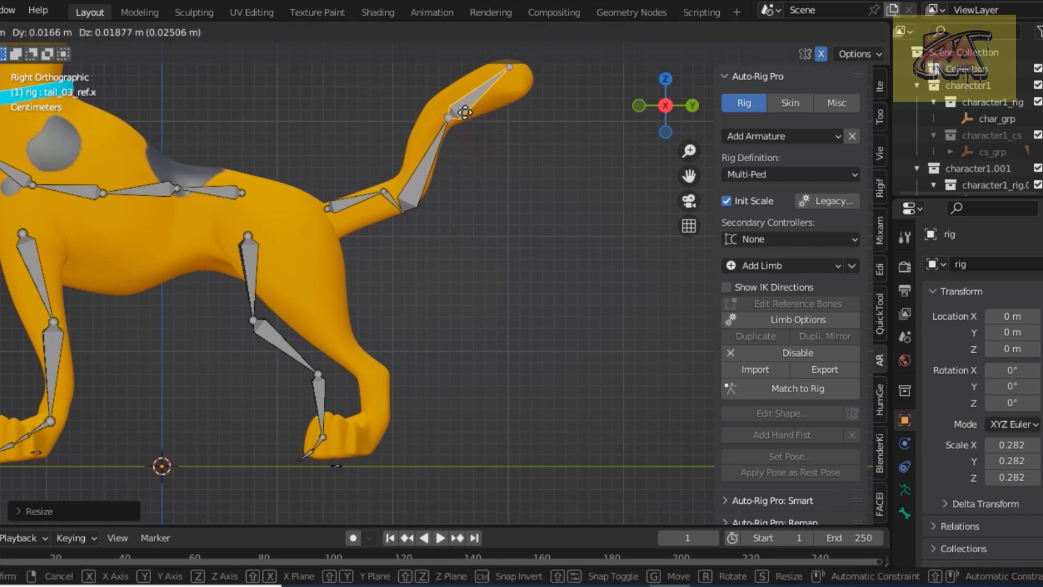
pyautogui.click(464, 115)
pyautogui.press('g')
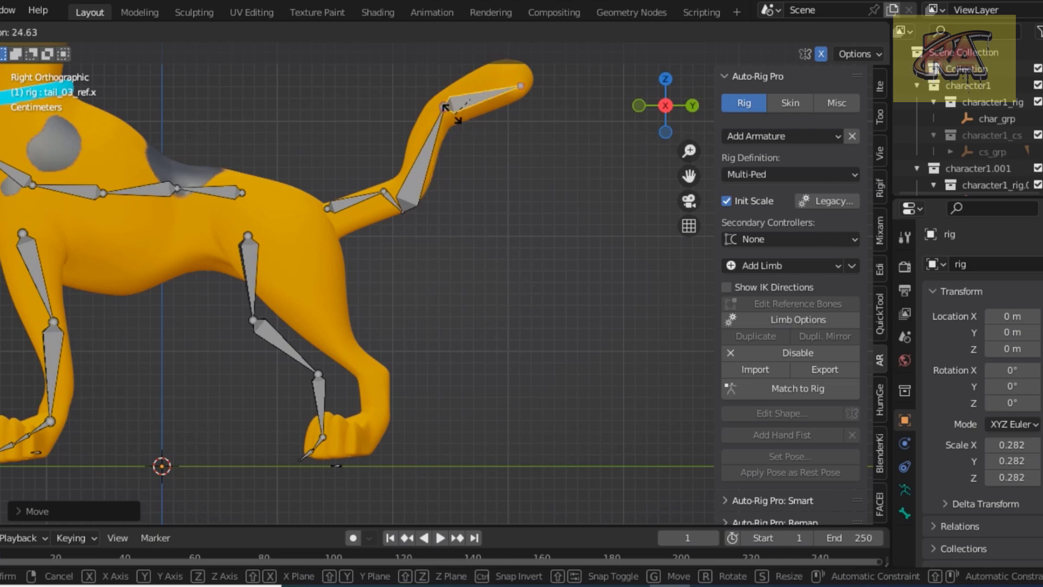
pyautogui.click(455, 121)
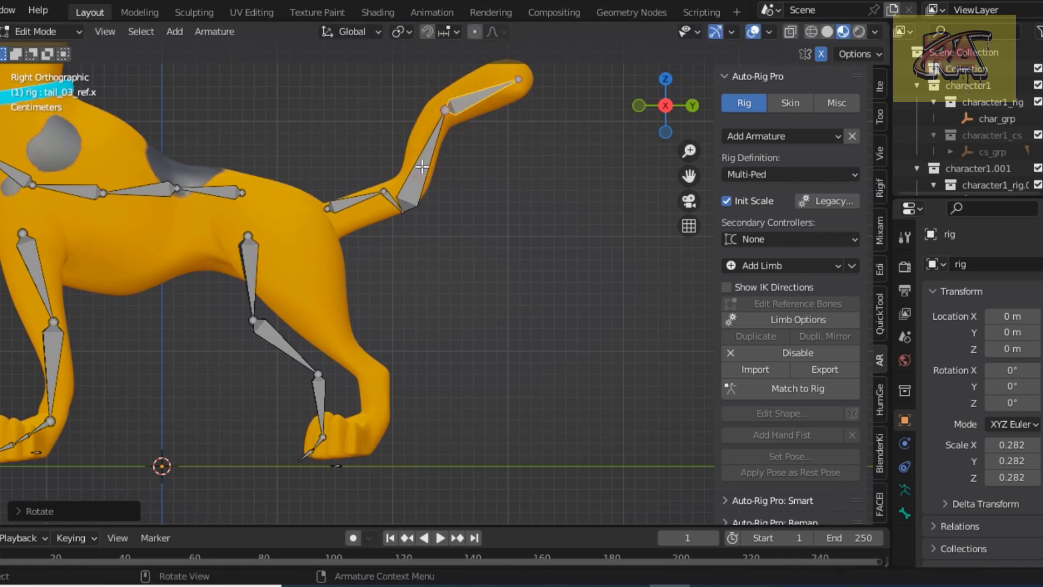
# Resize the middle tail bone, raise a tail joint, and lower the tail base
pyautogui.click(422, 167)
pyautogui.press('s')
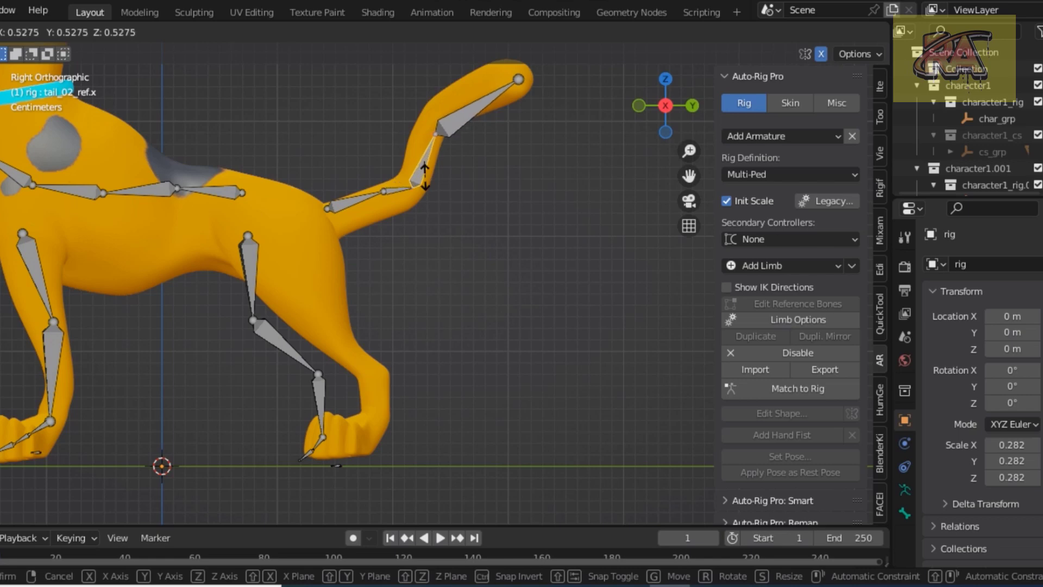
pyautogui.click(425, 175)
pyautogui.click(439, 136)
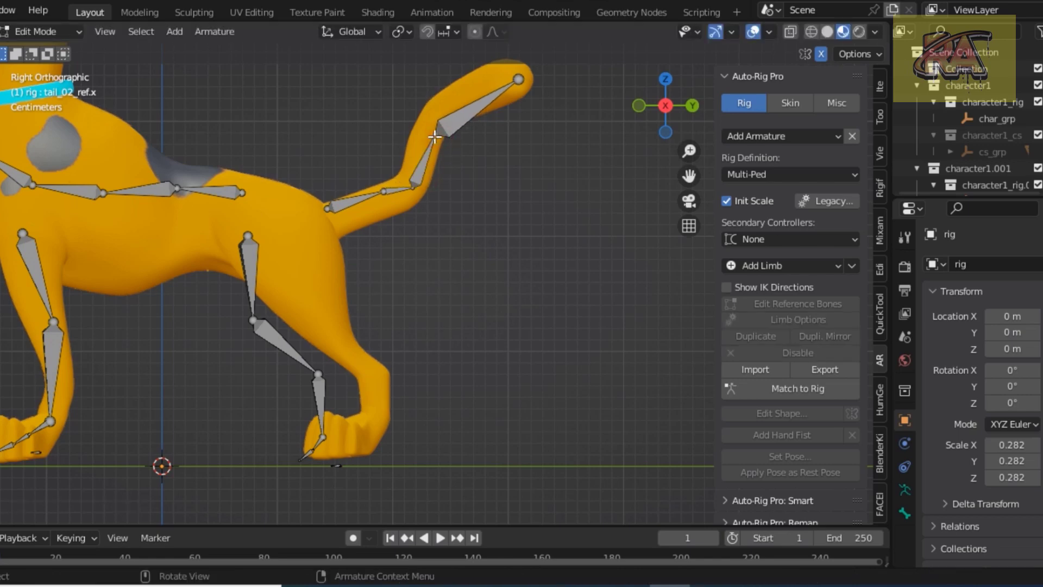
pyautogui.press('g')
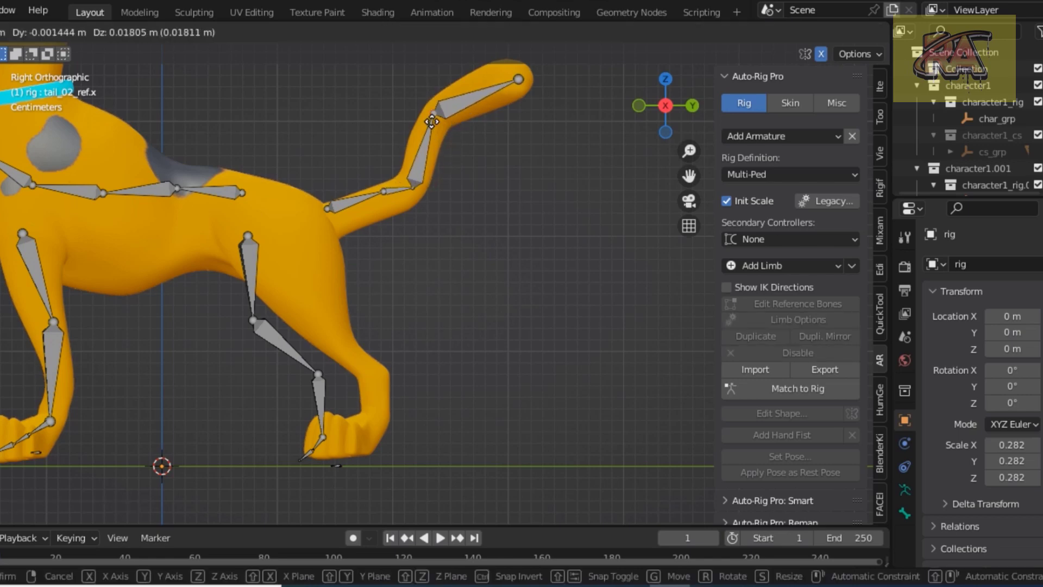
pyautogui.click(432, 121)
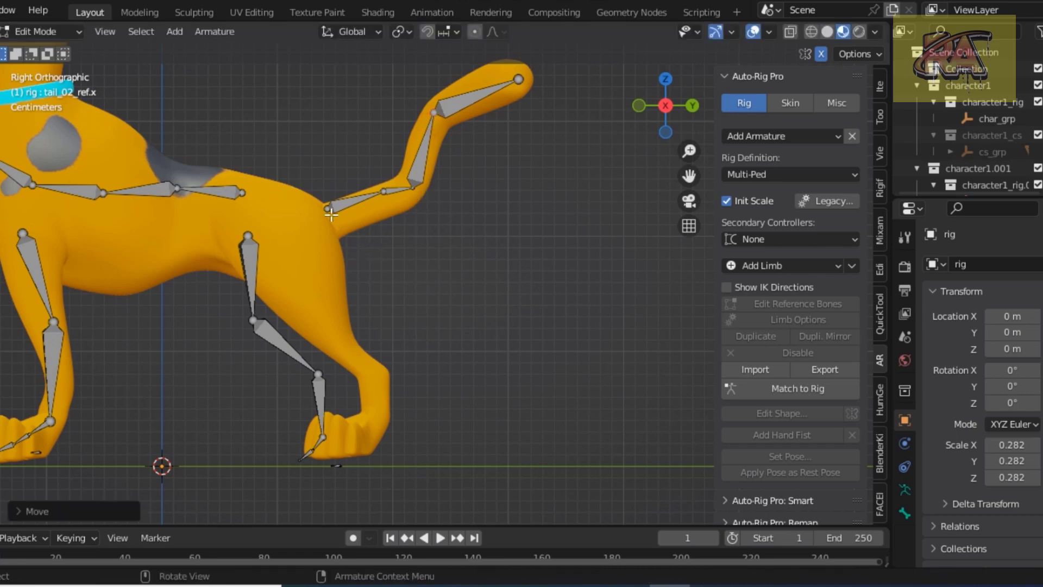
pyautogui.press('g')
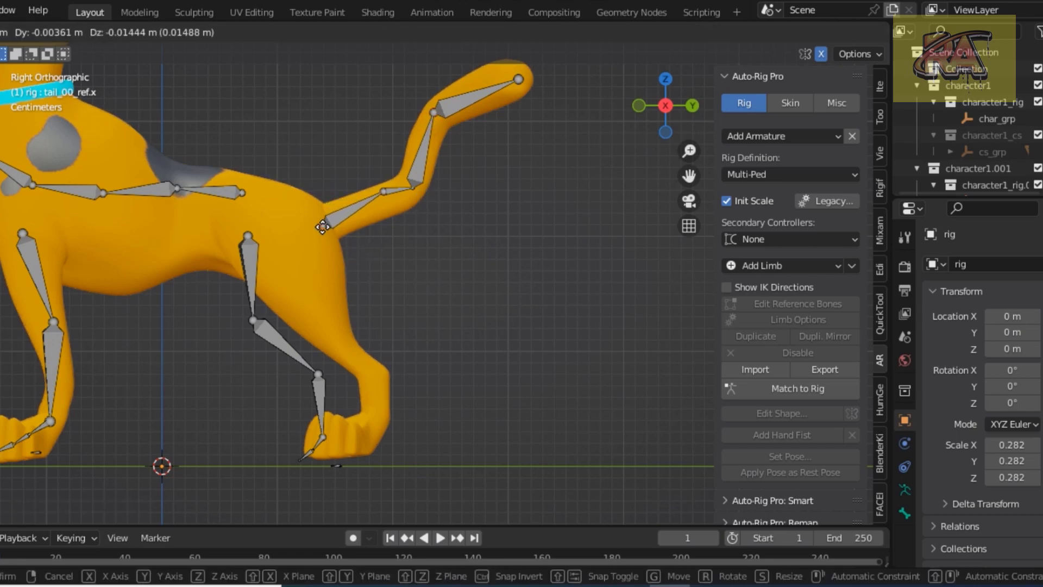
pyautogui.click(324, 225)
# Move all the hind leg reference bones into the back leg
pyautogui.moveTo(233, 230); pyautogui.dragTo(361, 478)
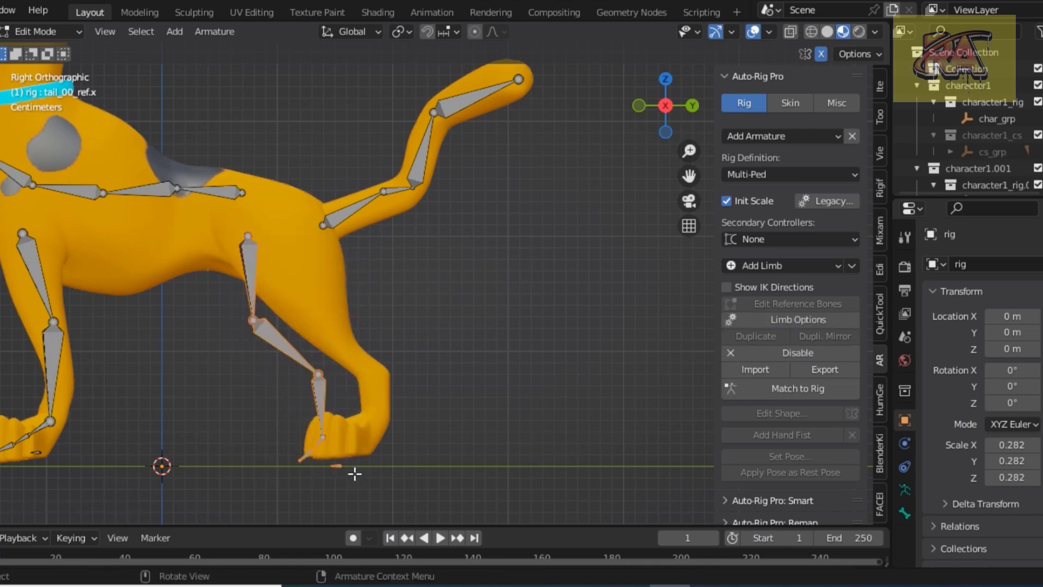
pyautogui.press('g')
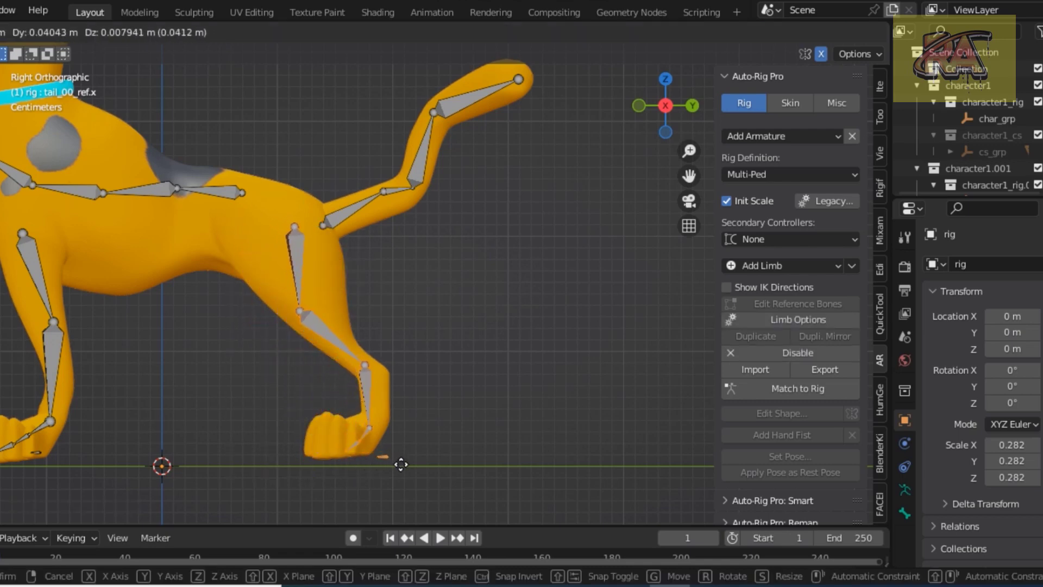
pyautogui.click(401, 467)
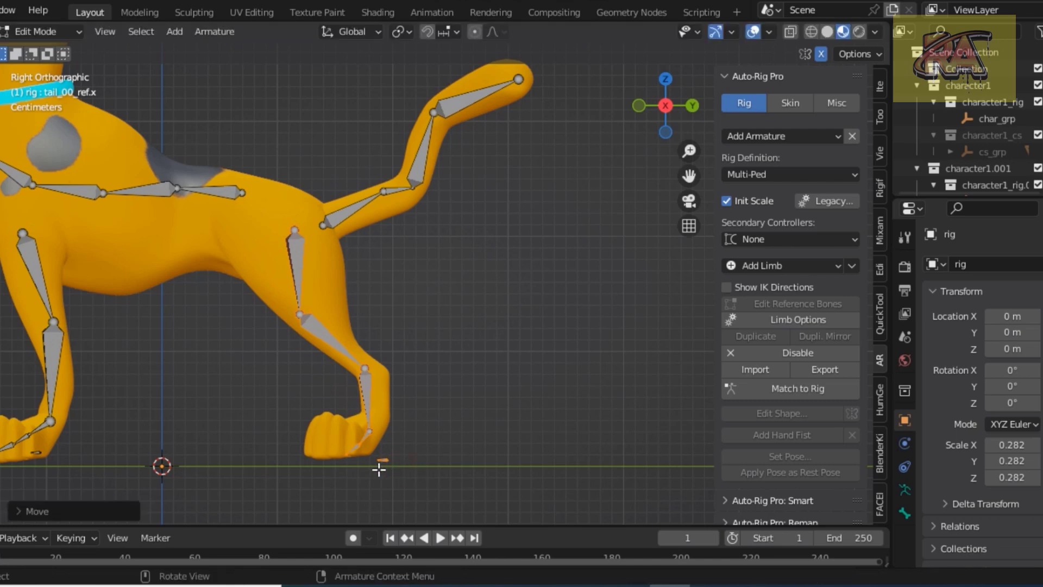
pyautogui.click(370, 483)
# Fit the hind paw bones and lower leg bone inside the back foot
pyautogui.moveTo(338, 429); pyautogui.dragTo(391, 475)
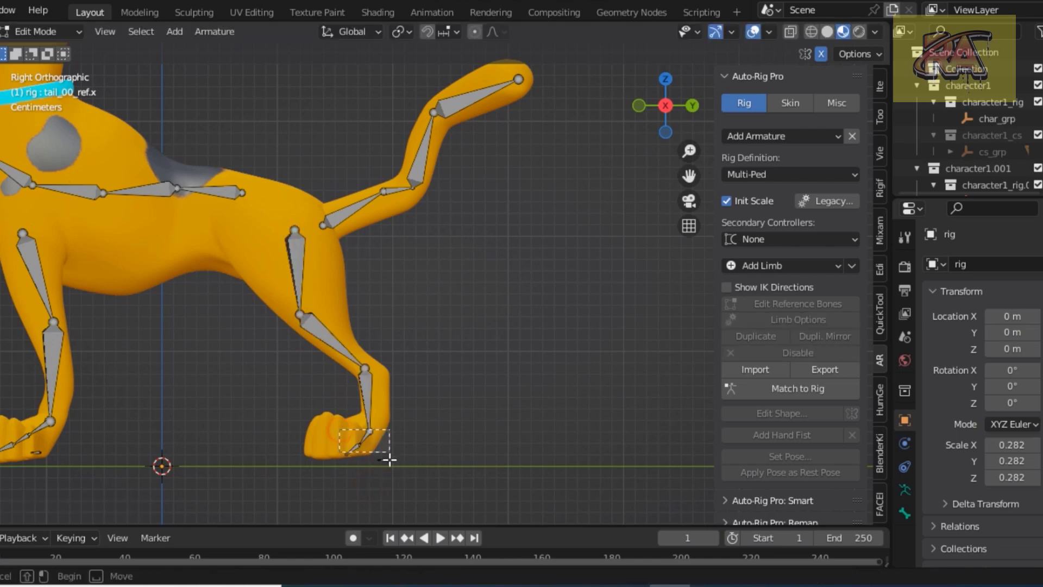
pyautogui.press('g')
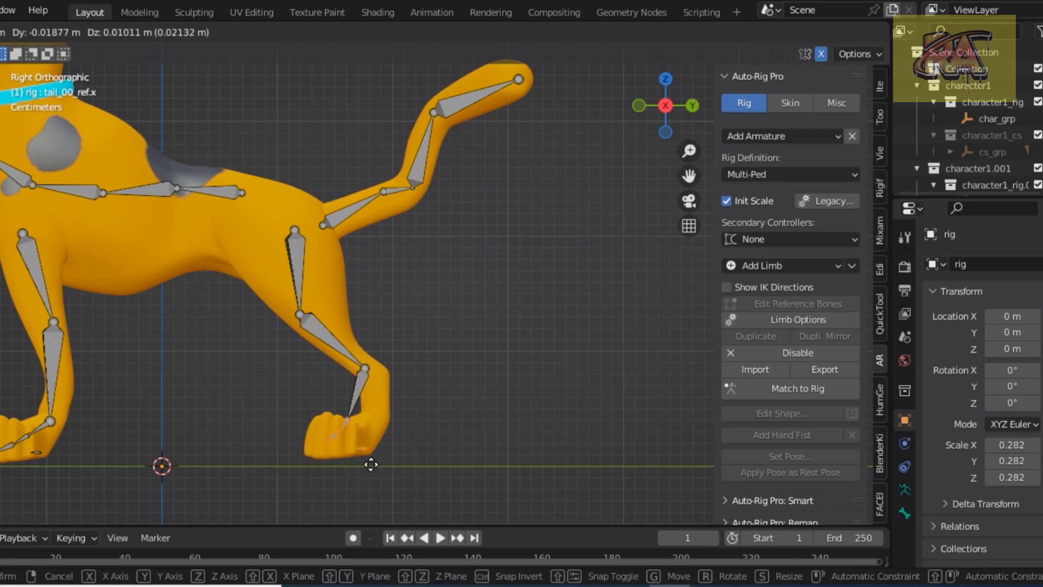
pyautogui.click(368, 463)
pyautogui.click(348, 420)
pyautogui.press('g')
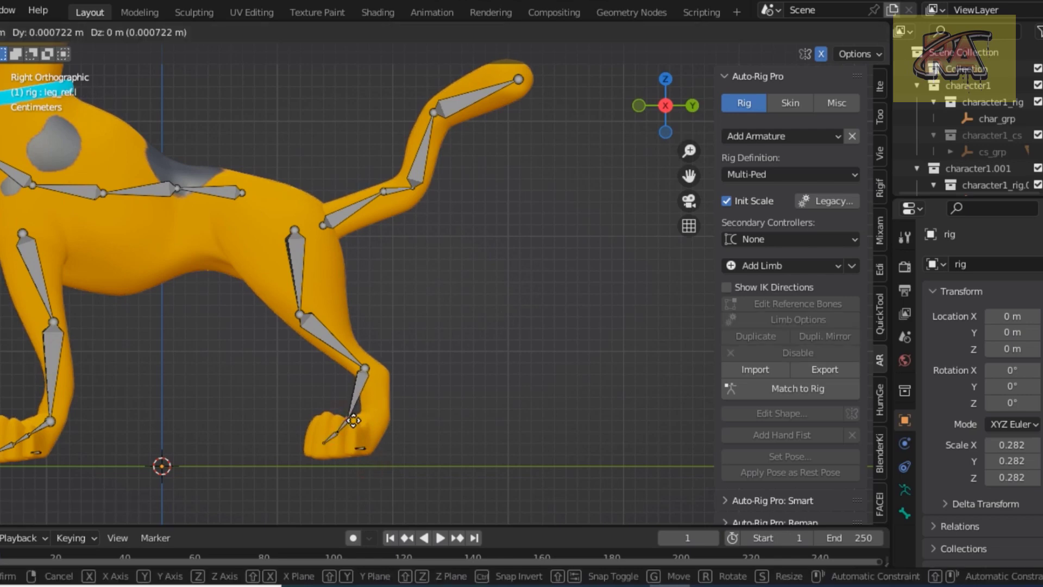
pyautogui.click(382, 435)
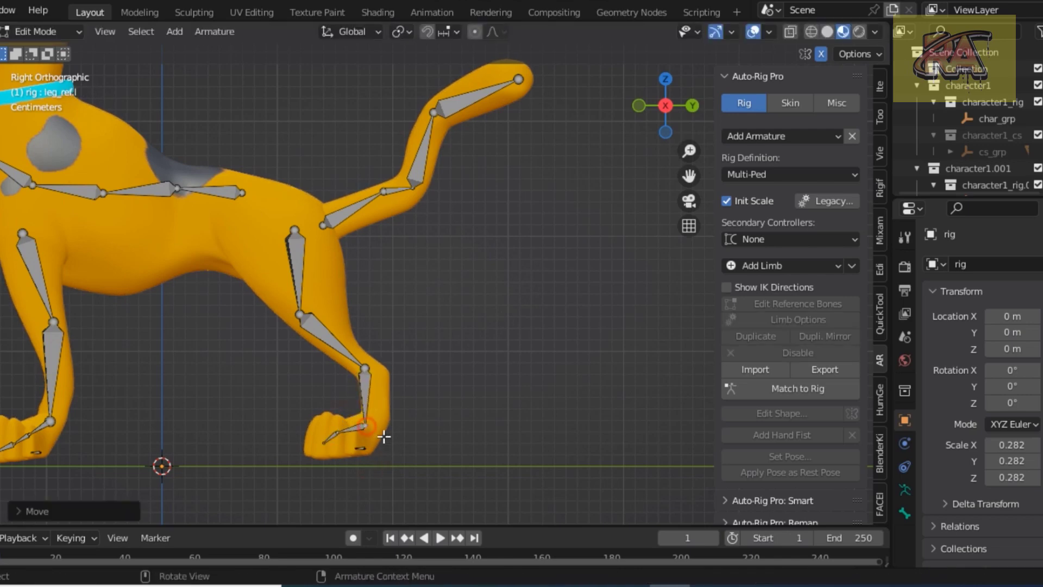
# Nudge the lower leg bone, then move the stray head and face bones to the collar
pyautogui.press('g')
pyautogui.click(365, 399)
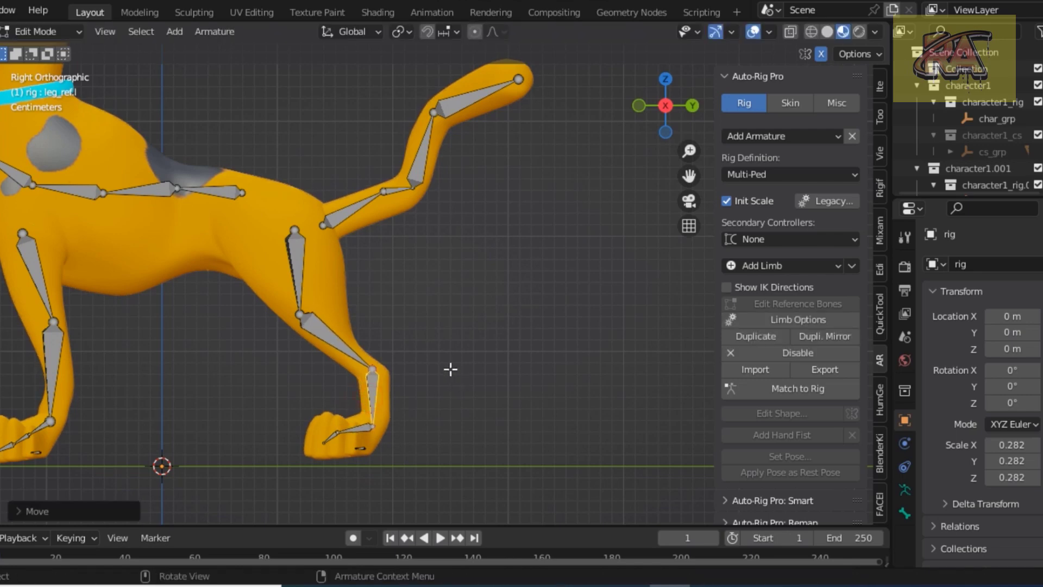
pyautogui.scroll(-1, 433, 323)
pyautogui.scroll(-1, 433, 323)
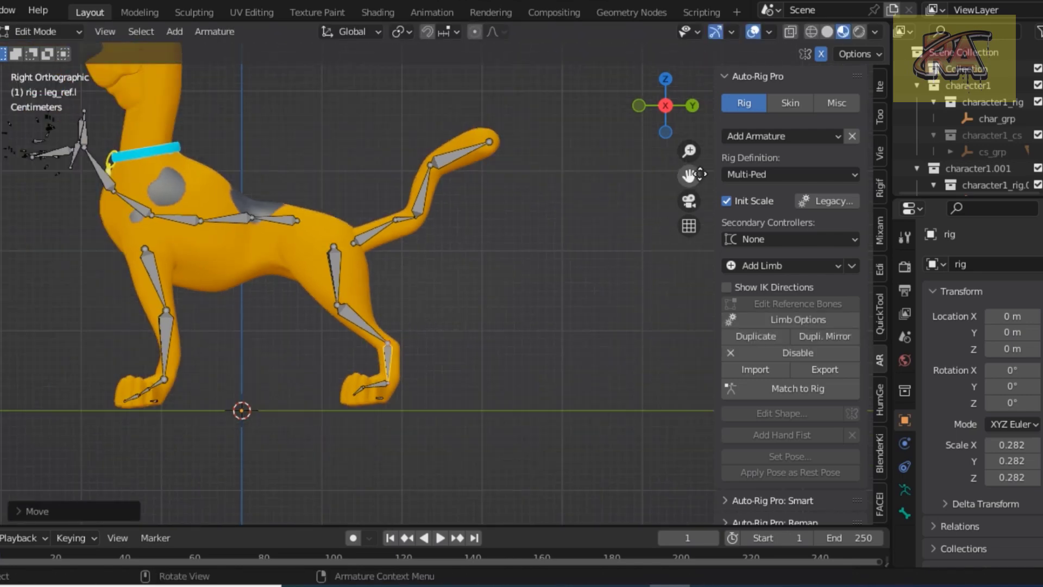
pyautogui.moveTo(689, 176); pyautogui.dragTo(662, 174)
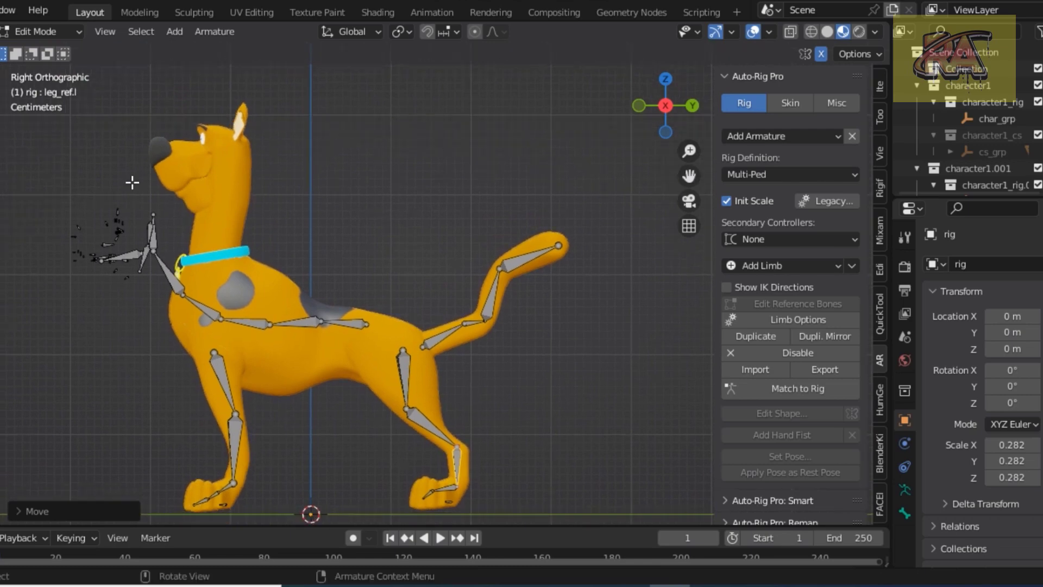
pyautogui.moveTo(36, 185)
pyautogui.mouseDown()
pyautogui.moveTo(344, 336)
pyautogui.moveTo(373, 339)
pyautogui.mouseUp()
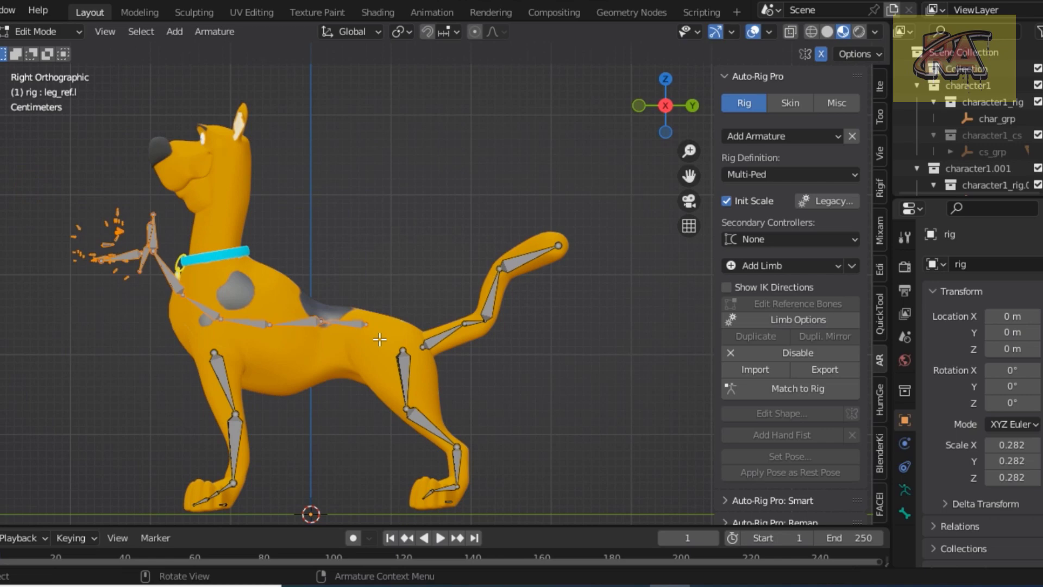
pyautogui.press('g')
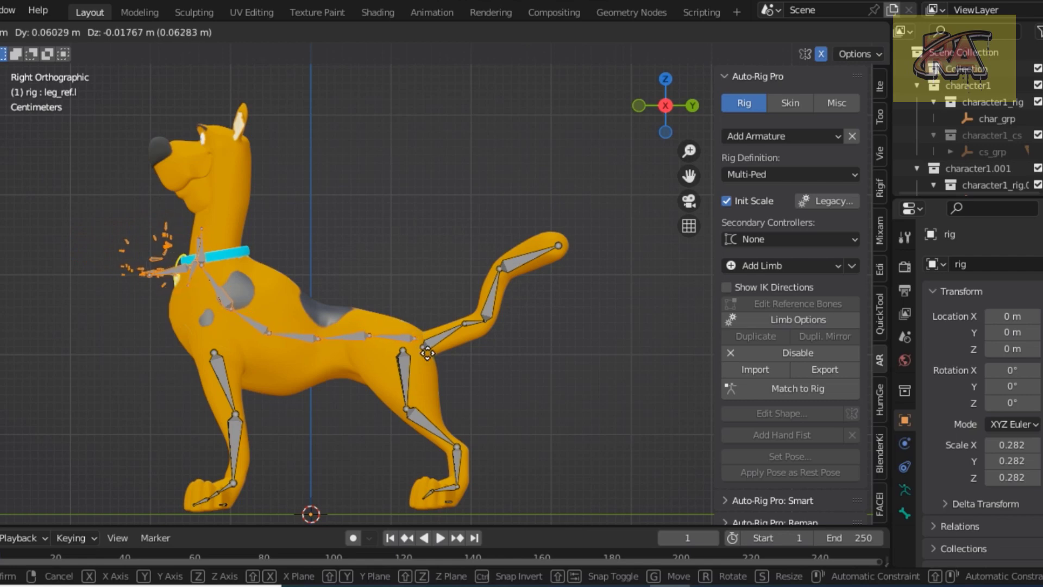
pyautogui.click(424, 351)
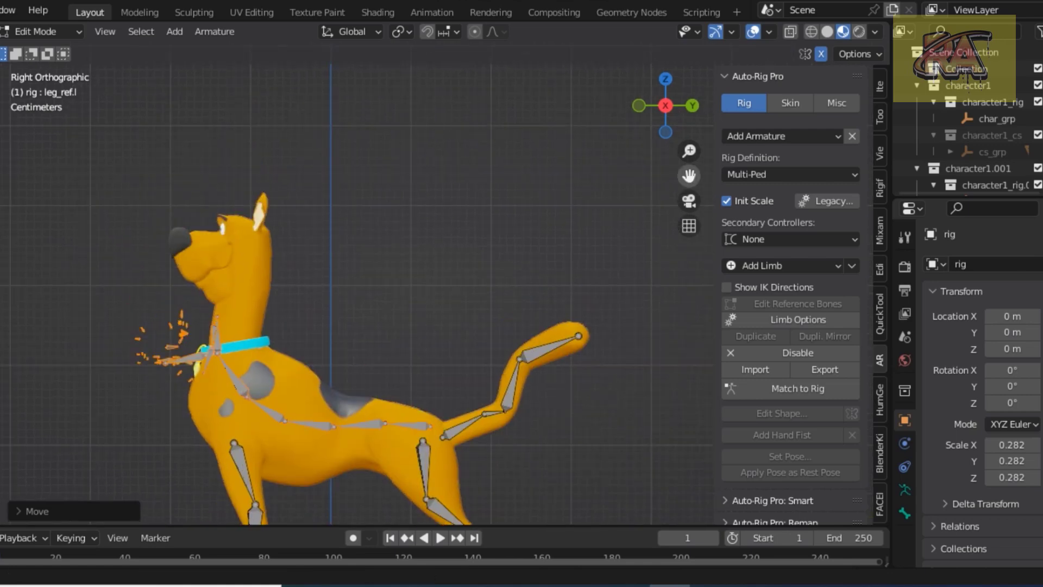
# Deselect the head and neck bones, then box-select the ear bones and move them
pyautogui.scroll(2, 217, 252)
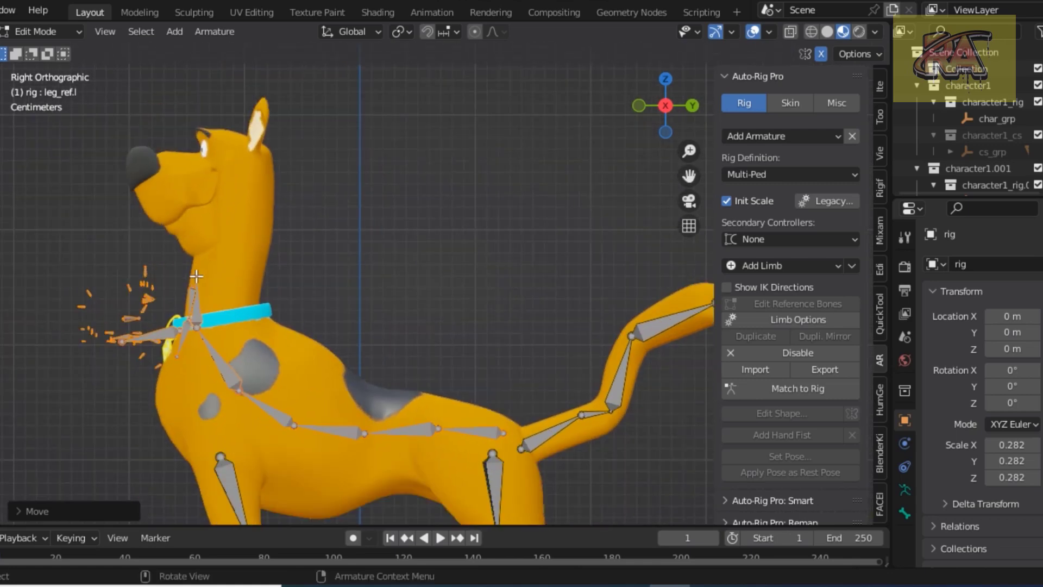
pyautogui.click(382, 248)
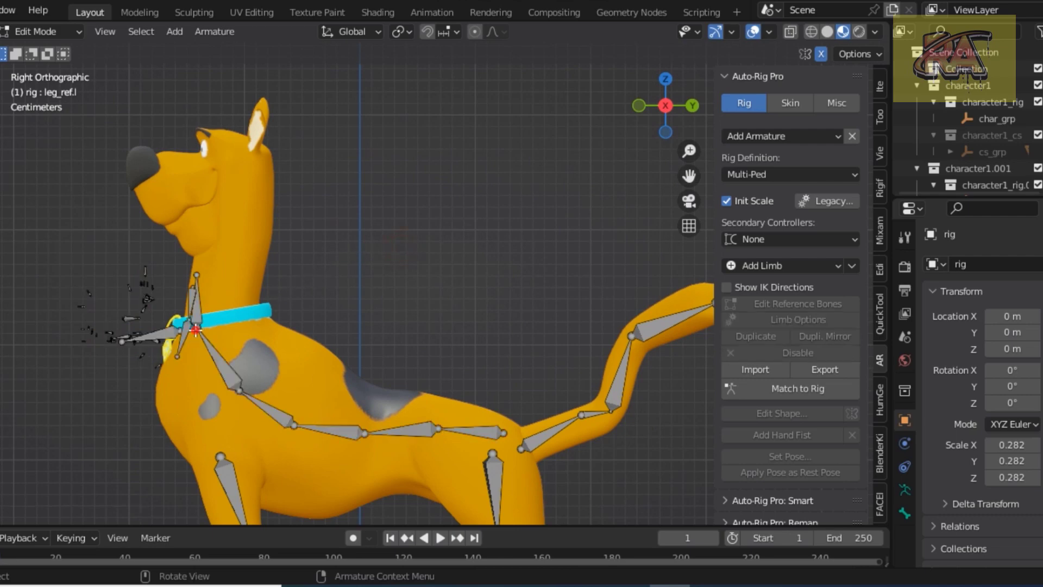
pyautogui.click(196, 329)
pyautogui.click(181, 350)
pyautogui.moveTo(60, 248); pyautogui.dragTo(192, 381)
pyautogui.press('g')
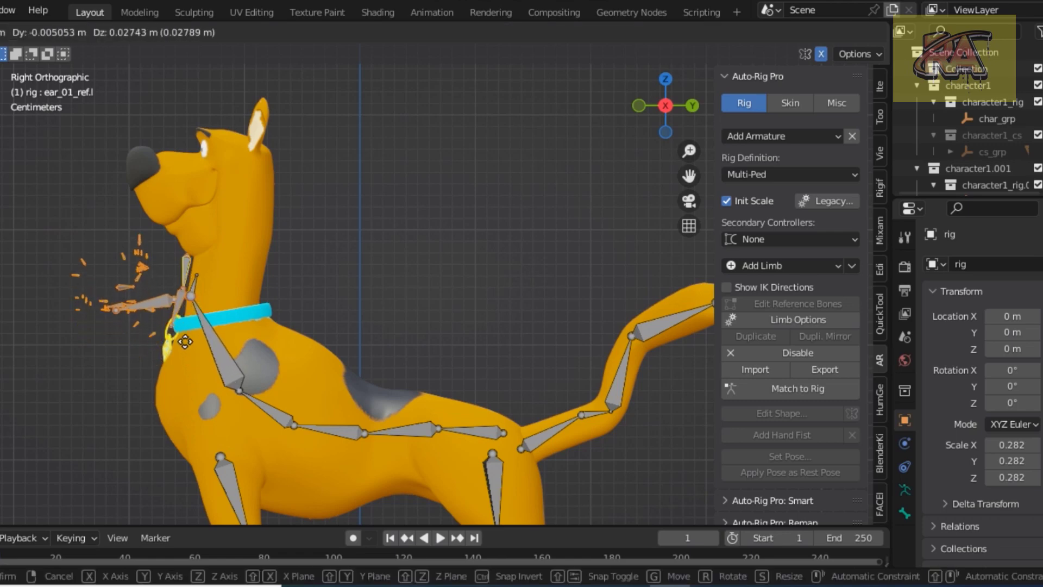
pyautogui.click(191, 371)
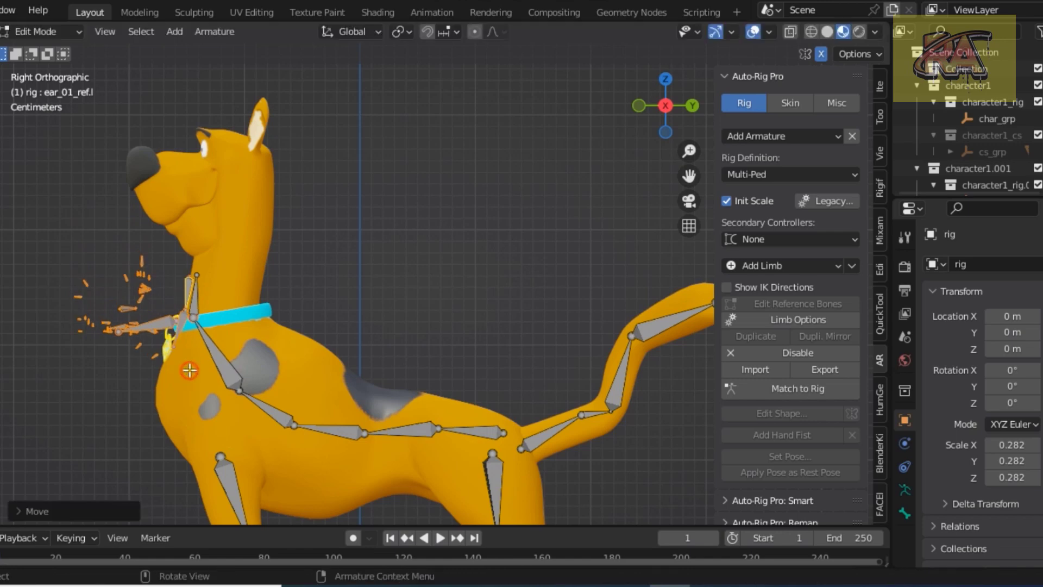
# Align the neck bone up the neck, raise the head bone, and move the face bones into the head
pyautogui.click(194, 320)
pyautogui.press('g')
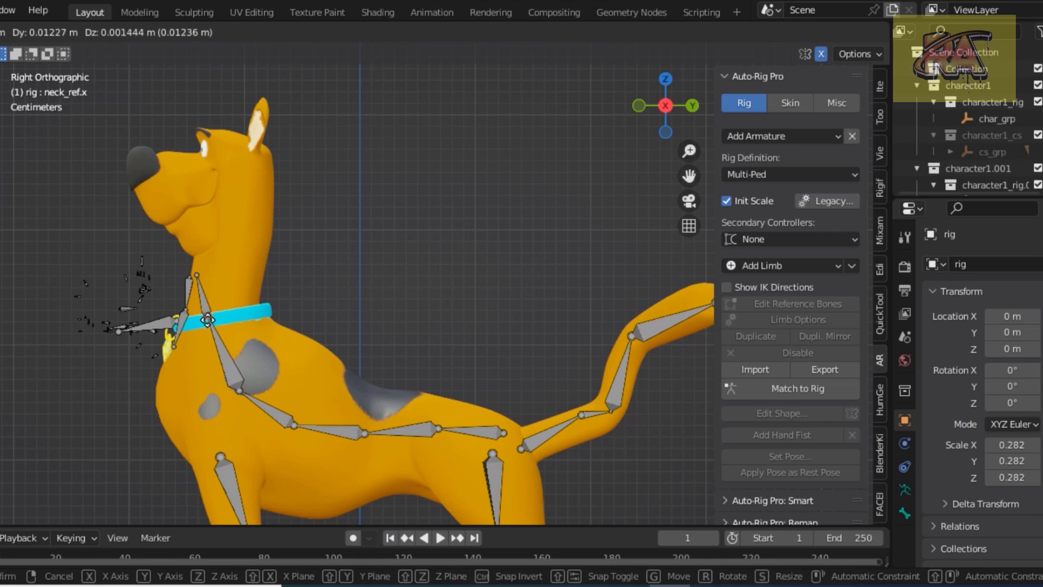
pyautogui.click(206, 317)
pyautogui.click(200, 276)
pyautogui.press('g')
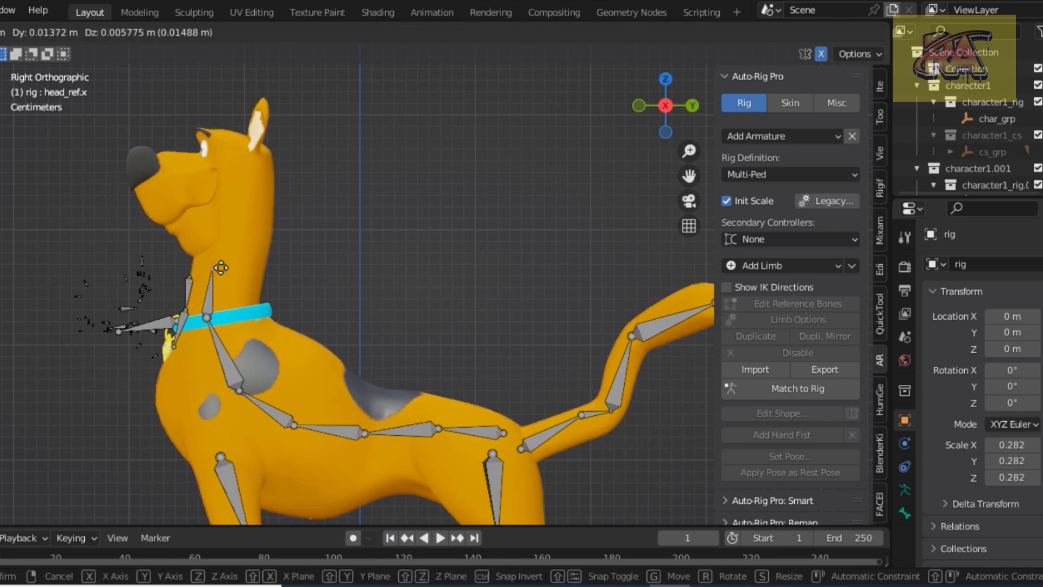
pyautogui.click(237, 237)
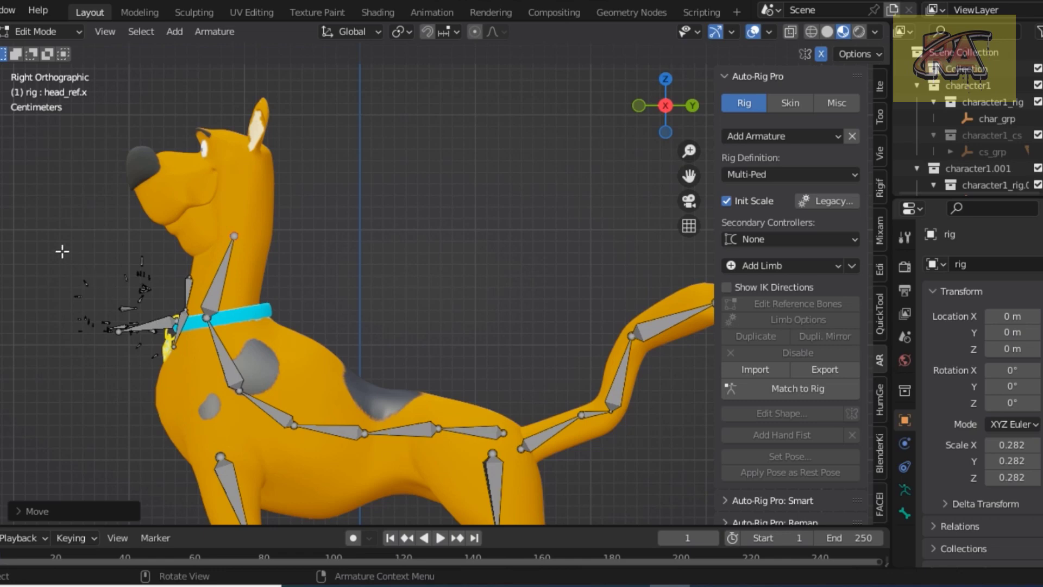
pyautogui.moveTo(62, 251); pyautogui.dragTo(196, 366)
pyautogui.press('g')
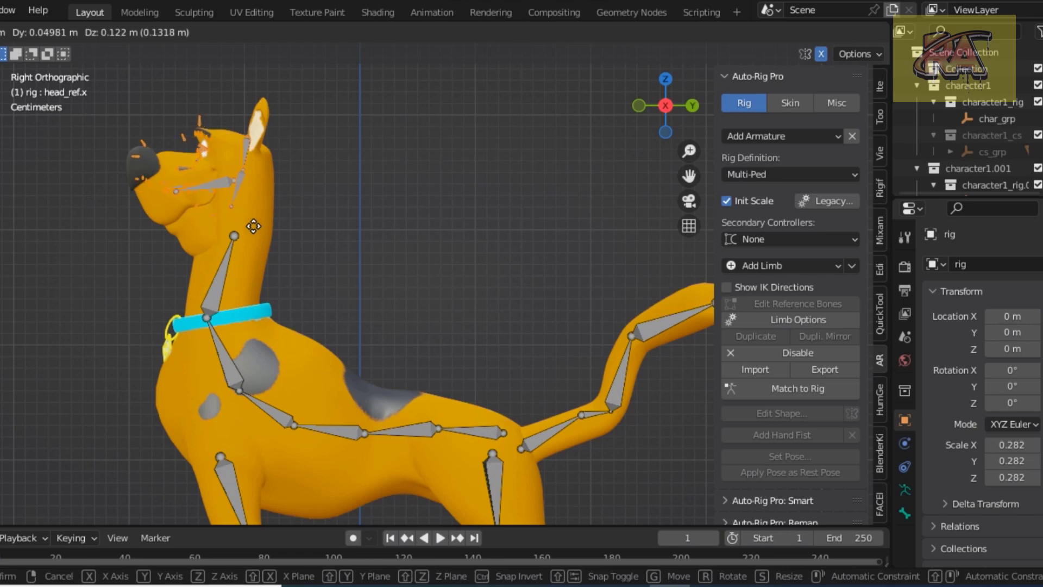
# Place the face bones inside the head, then zoom in to a front orthographic view
pyautogui.click(258, 228)
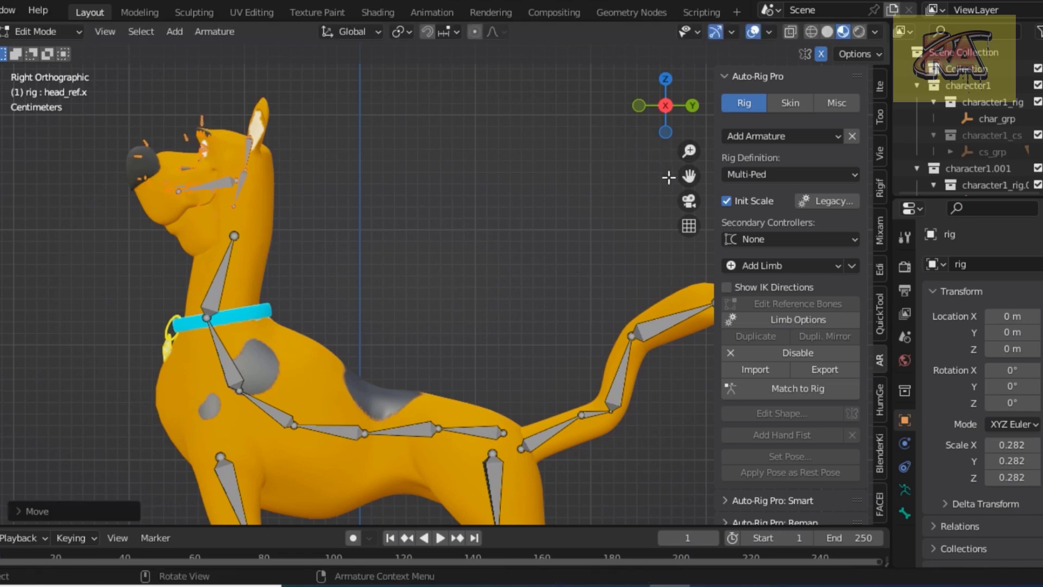
pyautogui.scroll(2, 399, 248)
pyautogui.scroll(1, 399, 248)
pyautogui.scroll(1, 399, 248)
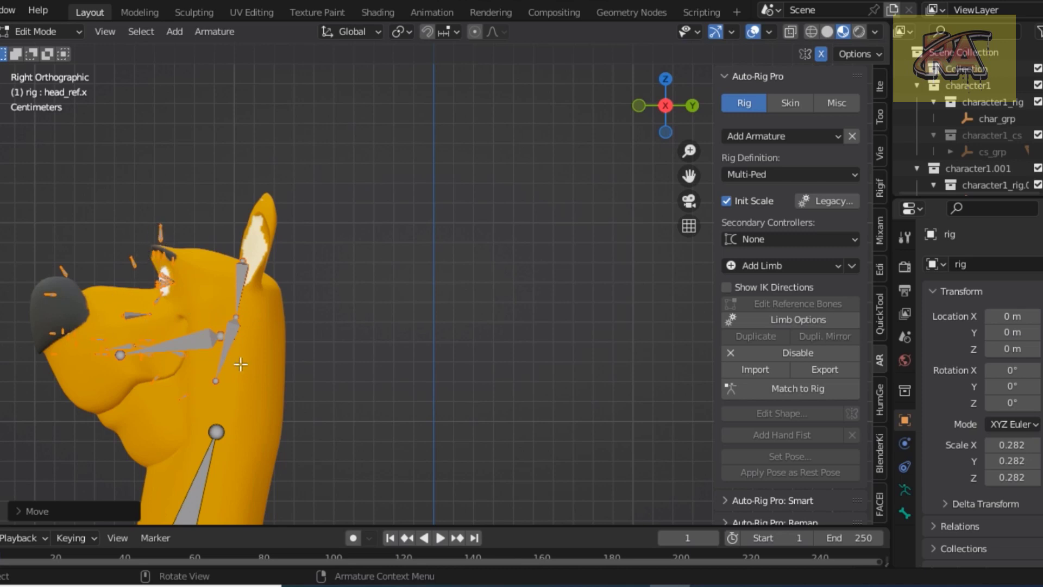
pyautogui.press('KP_1')
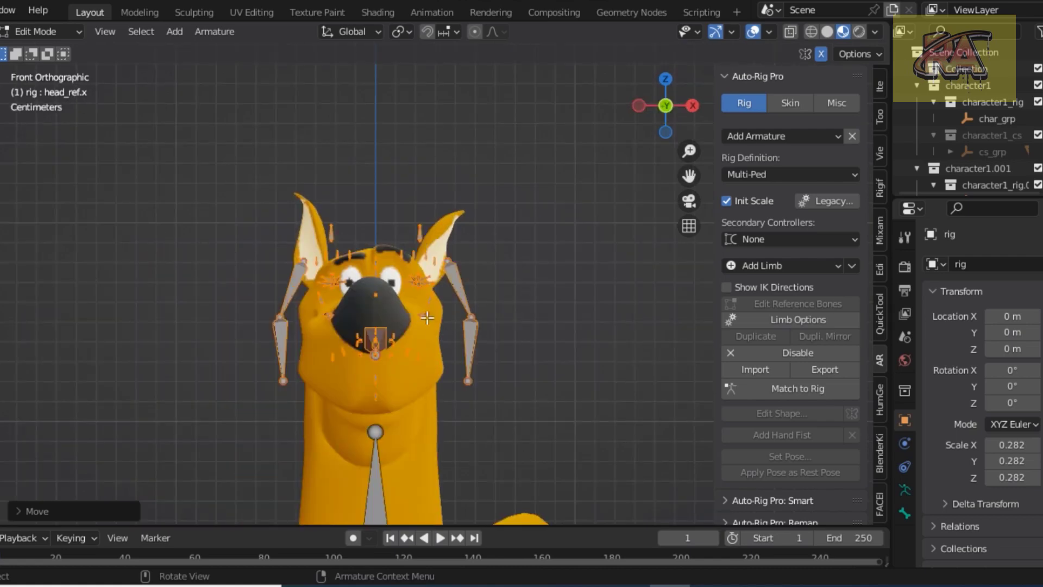
# Deselect all bones and move the eye reference bones inward onto the eyes
pyautogui.scroll(2, 427, 318)
pyautogui.scroll(3, 427, 316)
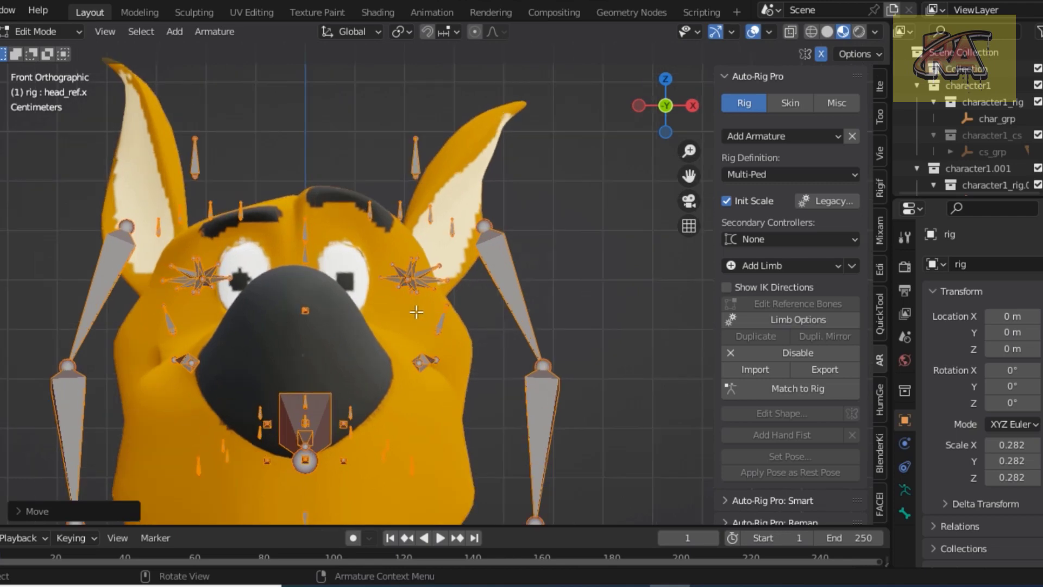
pyautogui.scroll(-1, 404, 310)
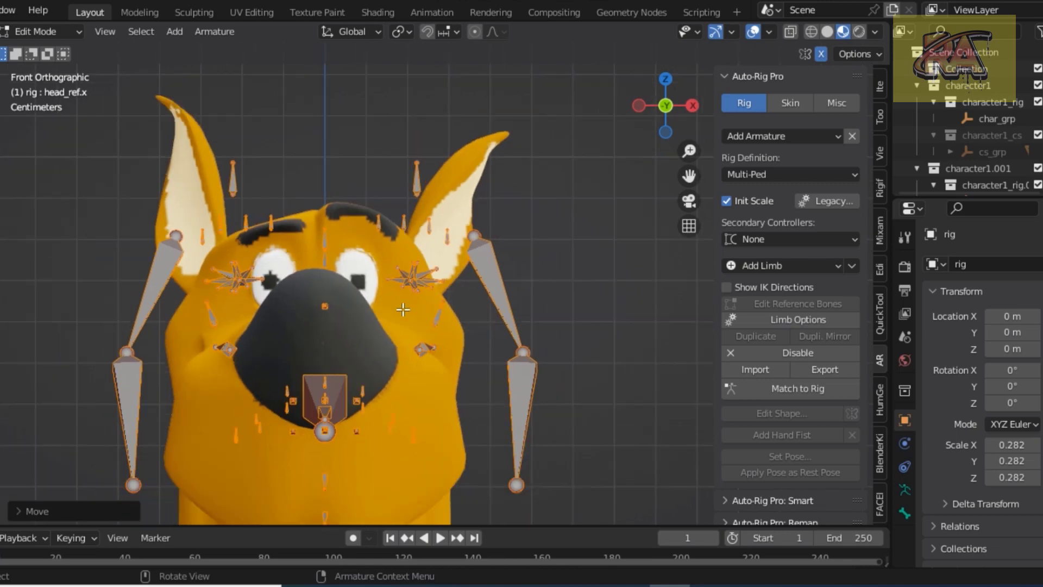
pyautogui.scroll(1, 403, 310)
pyautogui.hotkey('alt', 'a')
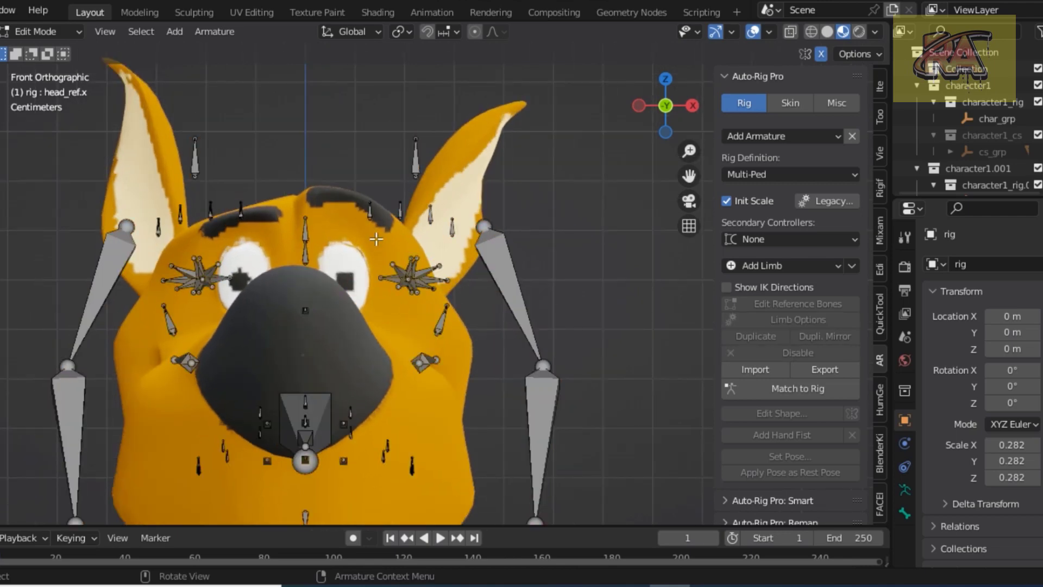
pyautogui.click(447, 293)
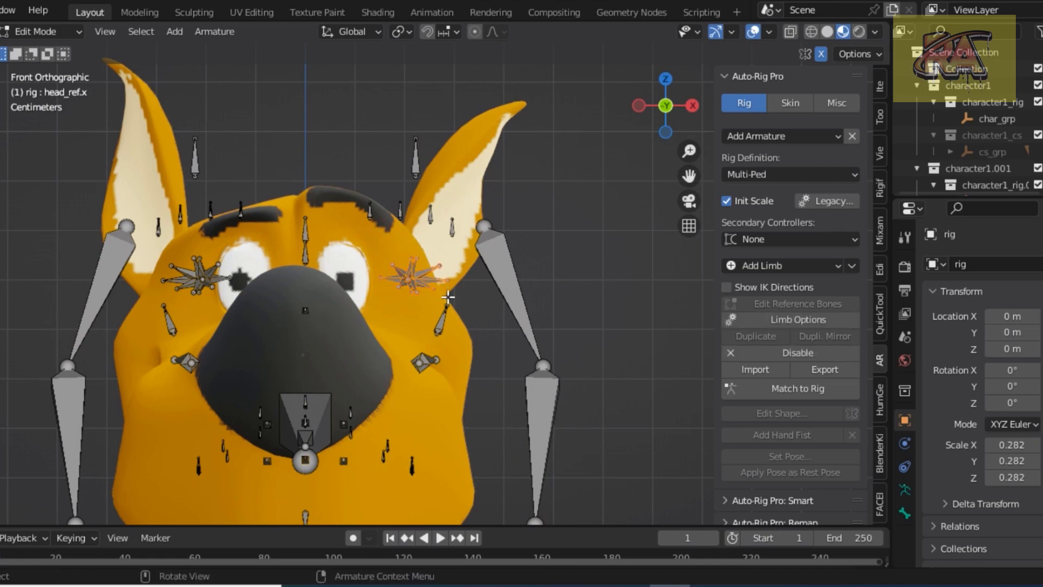
pyautogui.press('g')
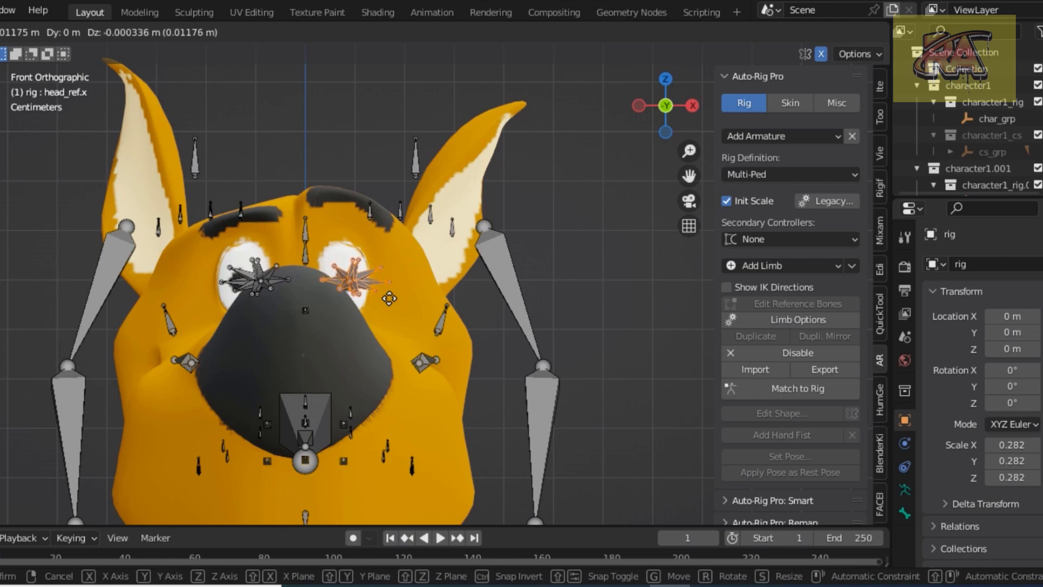
pyautogui.click(387, 299)
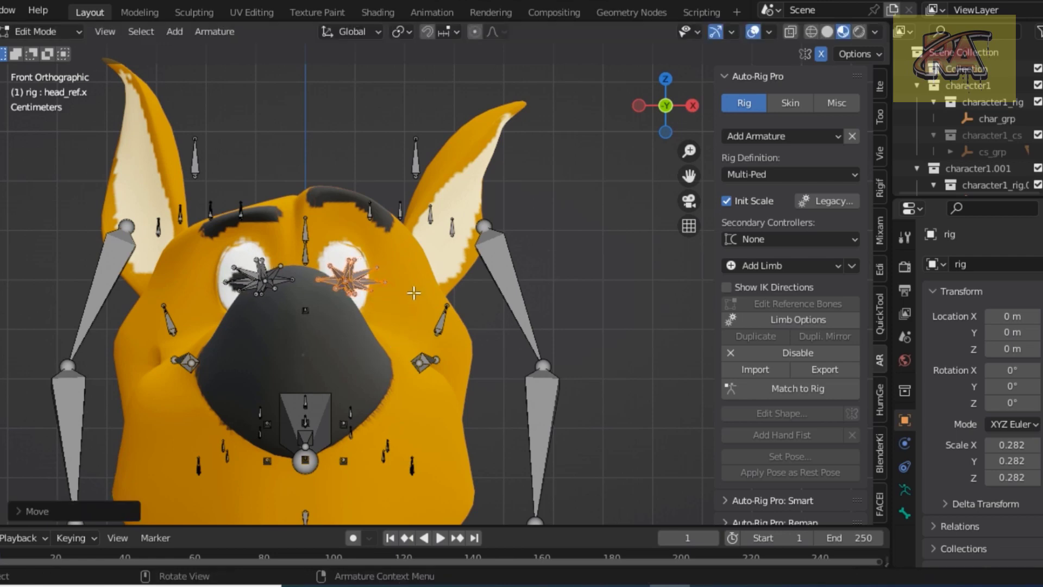
# Move and rotate the small brow bones to follow the forehead
pyautogui.moveTo(356, 188); pyautogui.dragTo(461, 253)
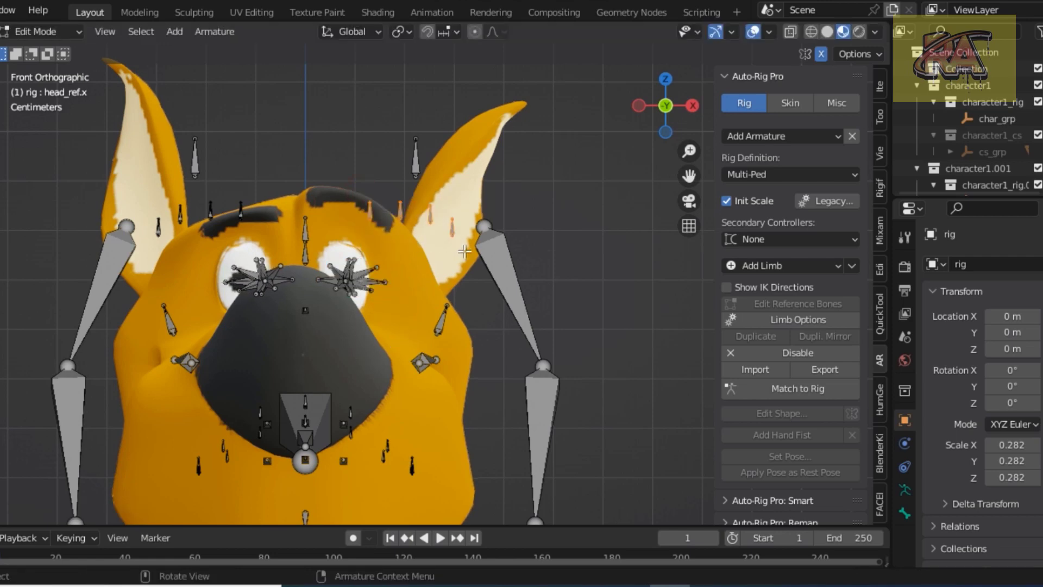
pyautogui.press('g')
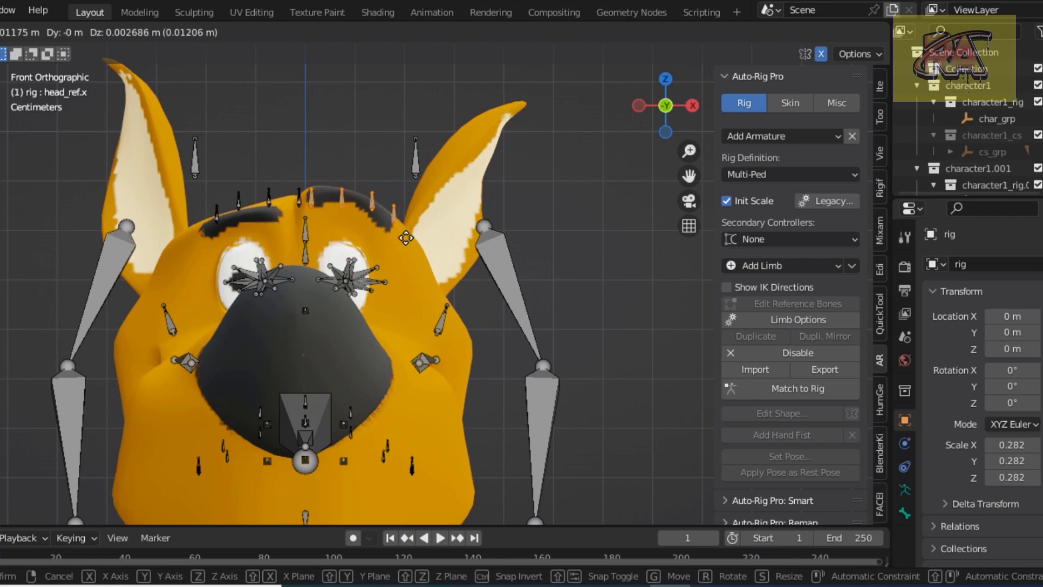
pyautogui.click(406, 237)
pyautogui.press('r')
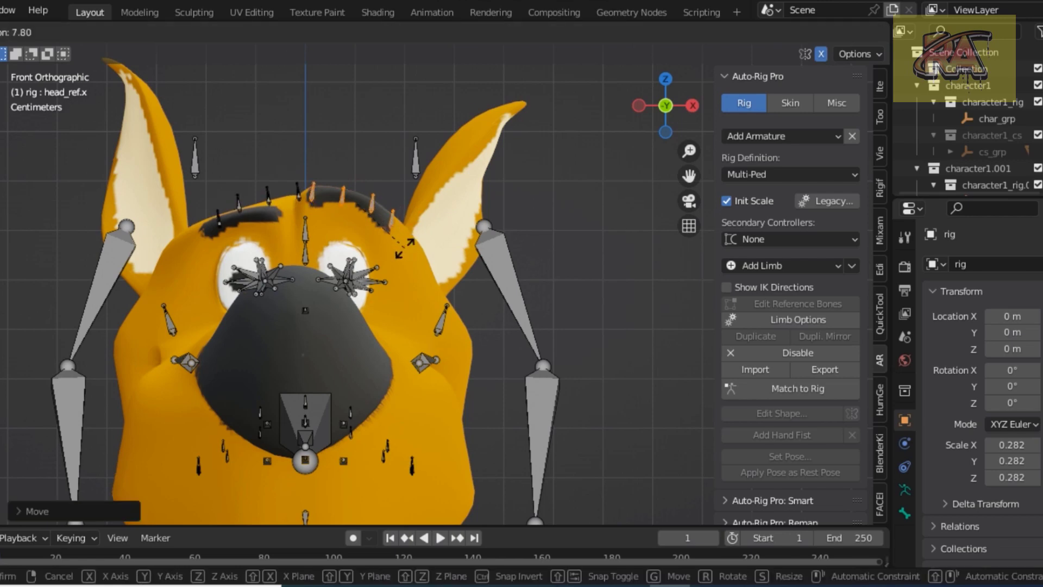
pyautogui.click(402, 251)
pyautogui.keyDown('shift'); pyautogui.rightClick(382, 251); pyautogui.keyUp('shift')
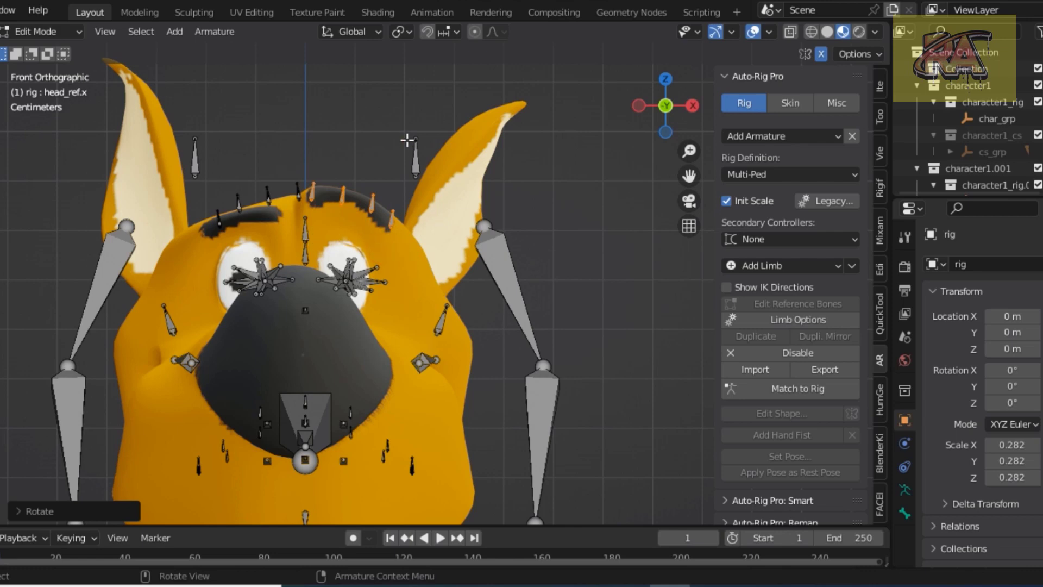
# Move, lengthen and rotate the upper ear bones so they sit inside the ears
pyautogui.moveTo(407, 140); pyautogui.dragTo(444, 190)
pyautogui.press('g')
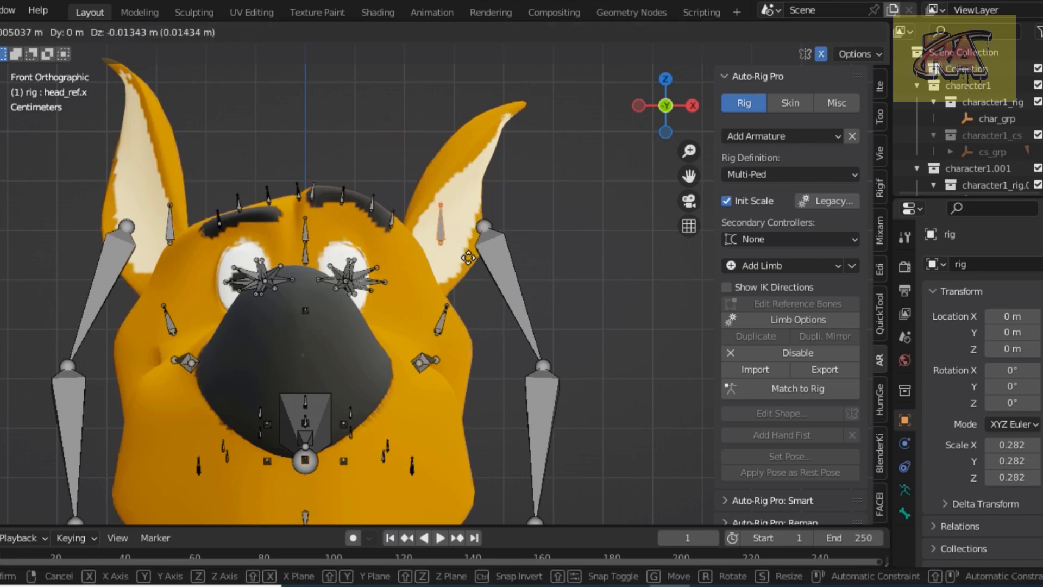
pyautogui.click(467, 263)
pyautogui.press('s')
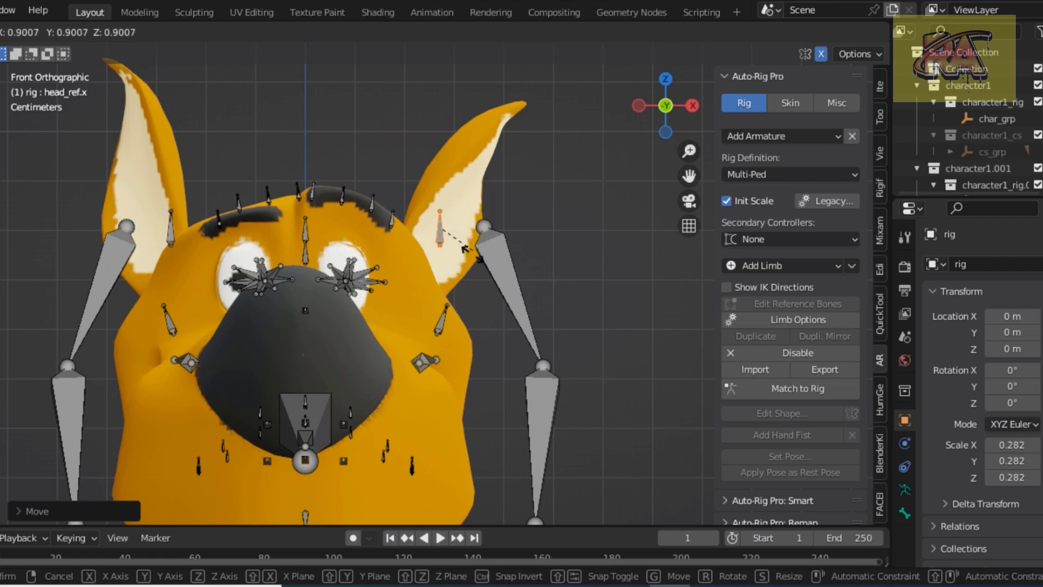
pyautogui.click(448, 316)
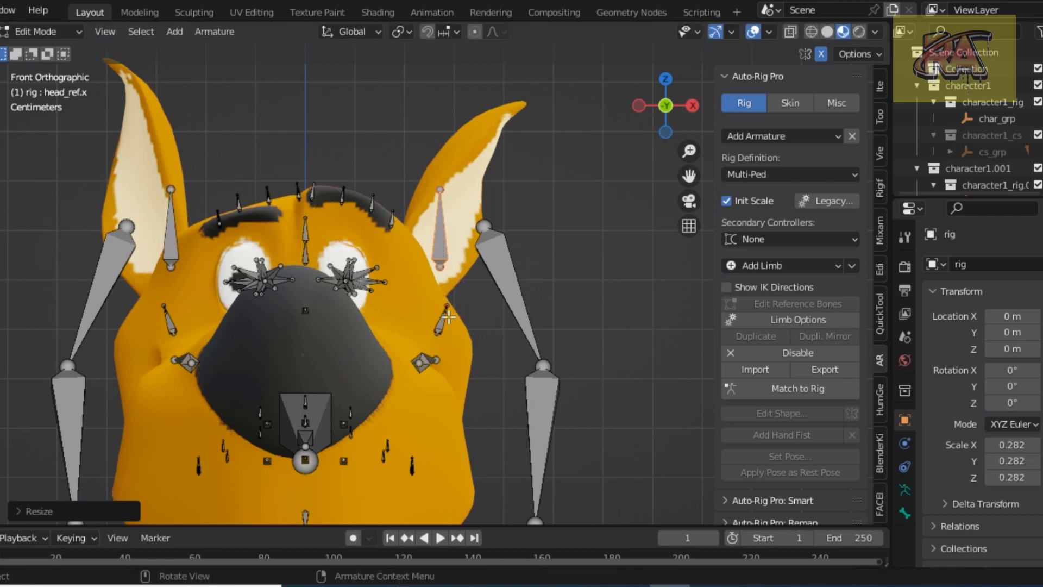
pyautogui.press('r')
pyautogui.click(416, 311)
pyautogui.press('g')
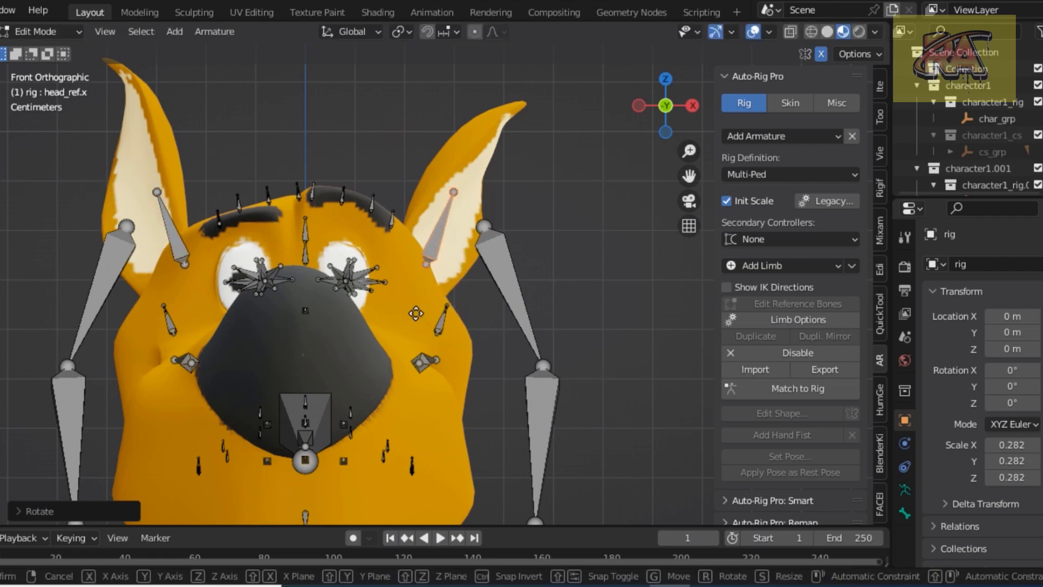
pyautogui.click(462, 274)
# Move, rotate inward and lower the ear_02_ref.l lower ear bones down the muzzle toward the jaw
pyautogui.scroll(-1, 498, 290)
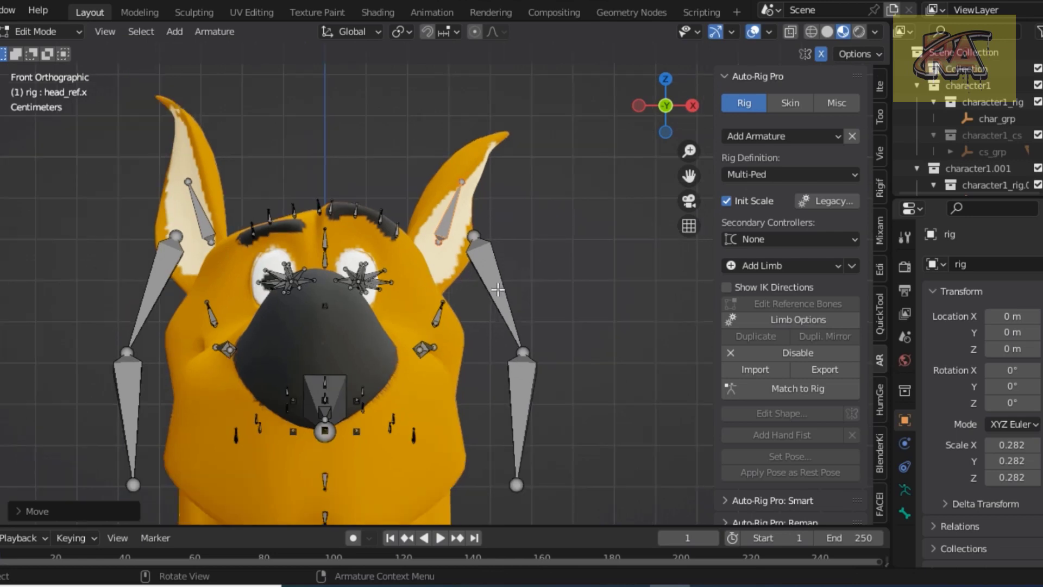
pyautogui.scroll(-1, 498, 290)
pyautogui.click(464, 243)
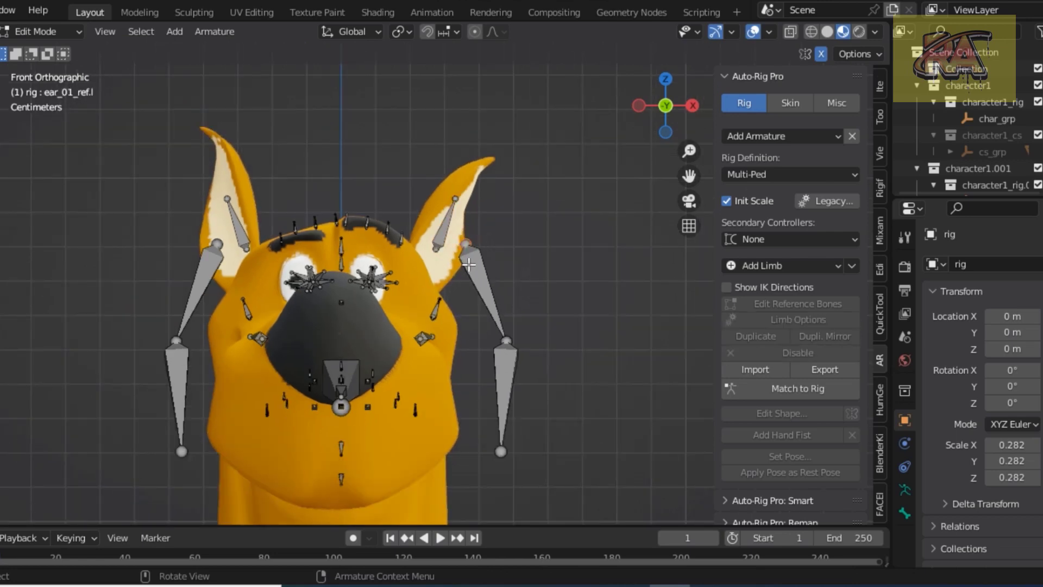
pyautogui.click(469, 264)
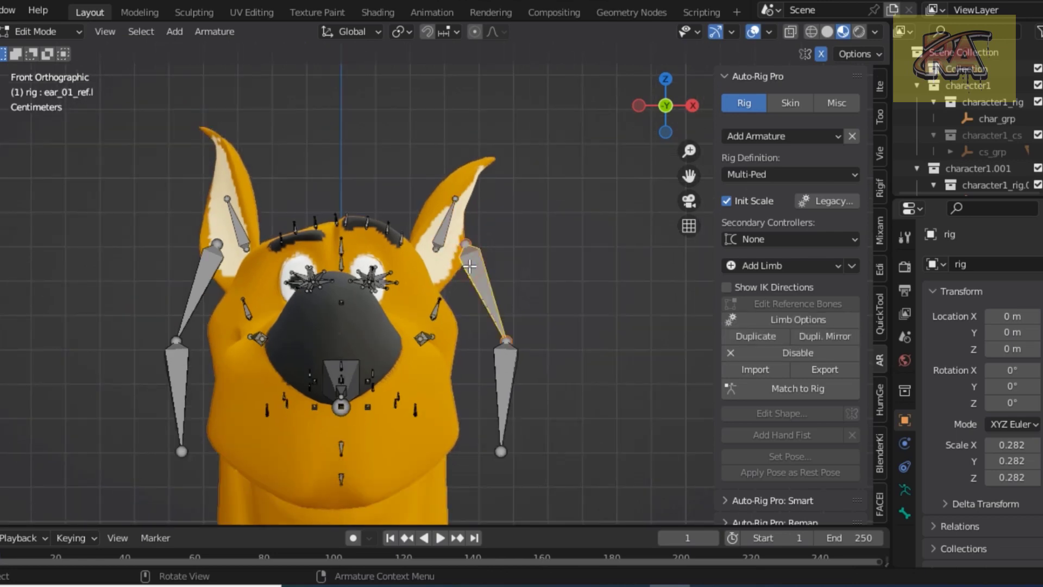
pyautogui.click(501, 376)
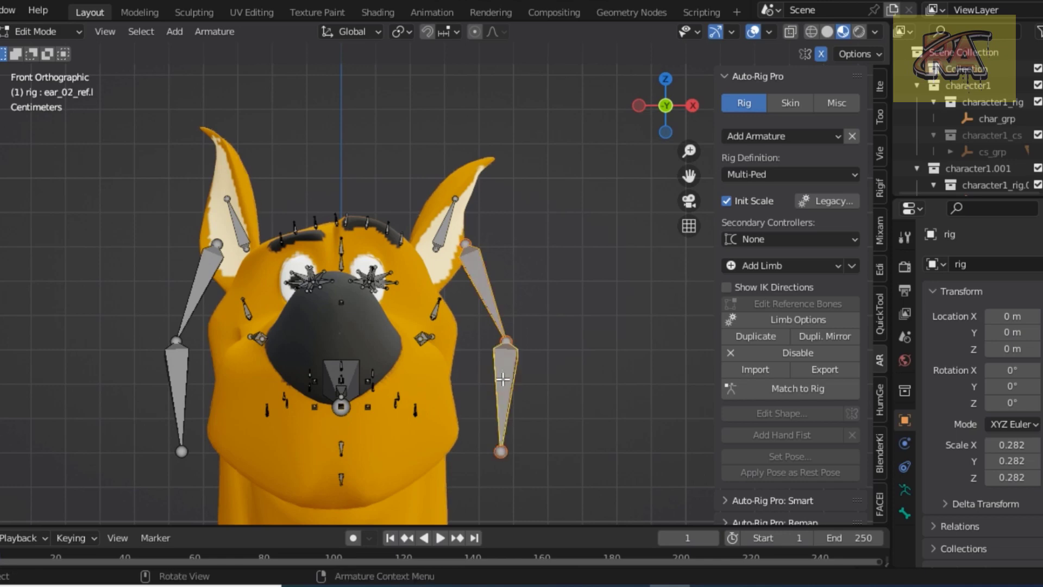
pyautogui.press('g')
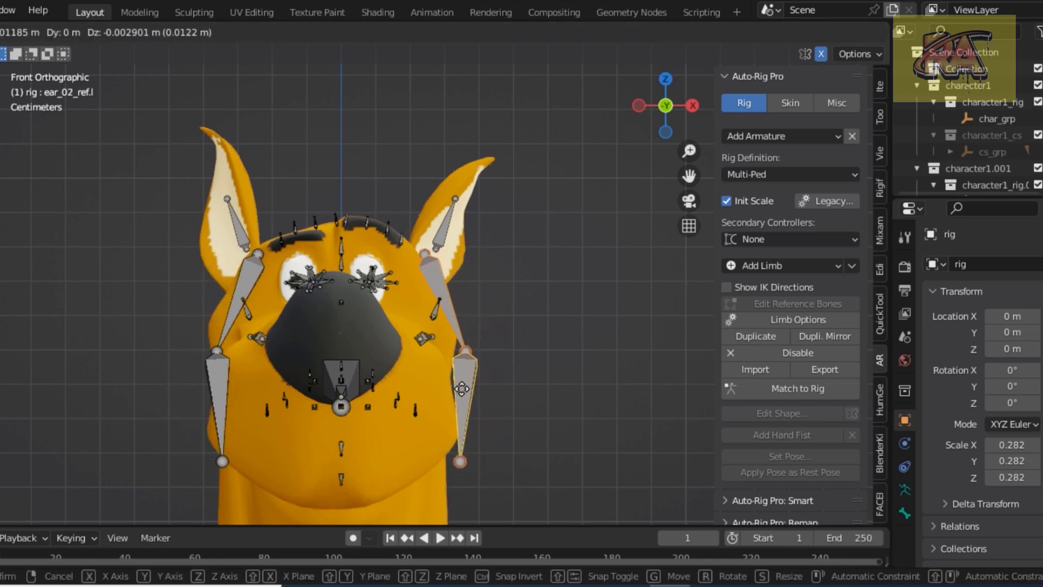
pyautogui.click(457, 387)
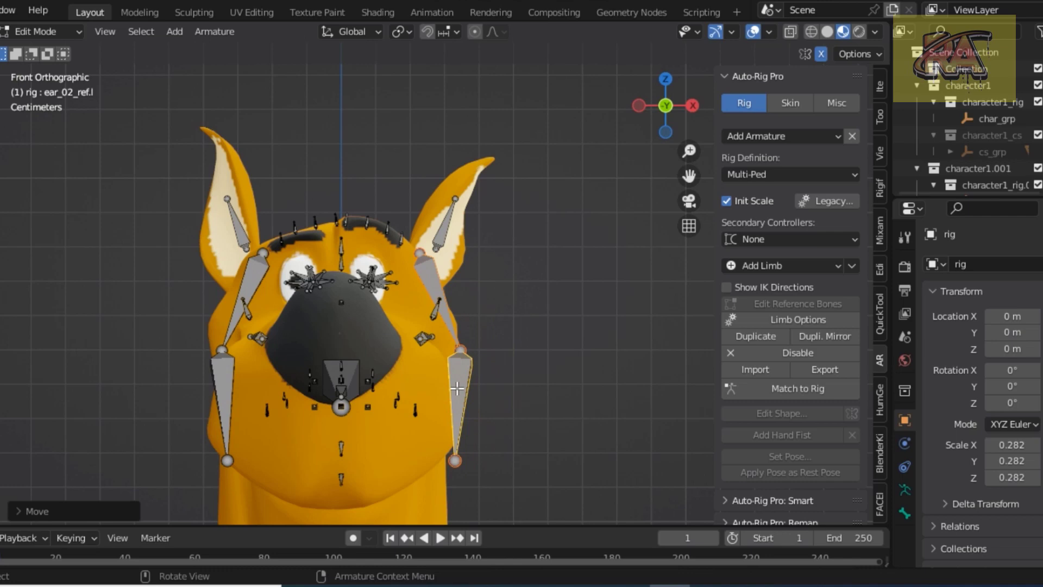
pyautogui.press('r')
pyautogui.click(449, 387)
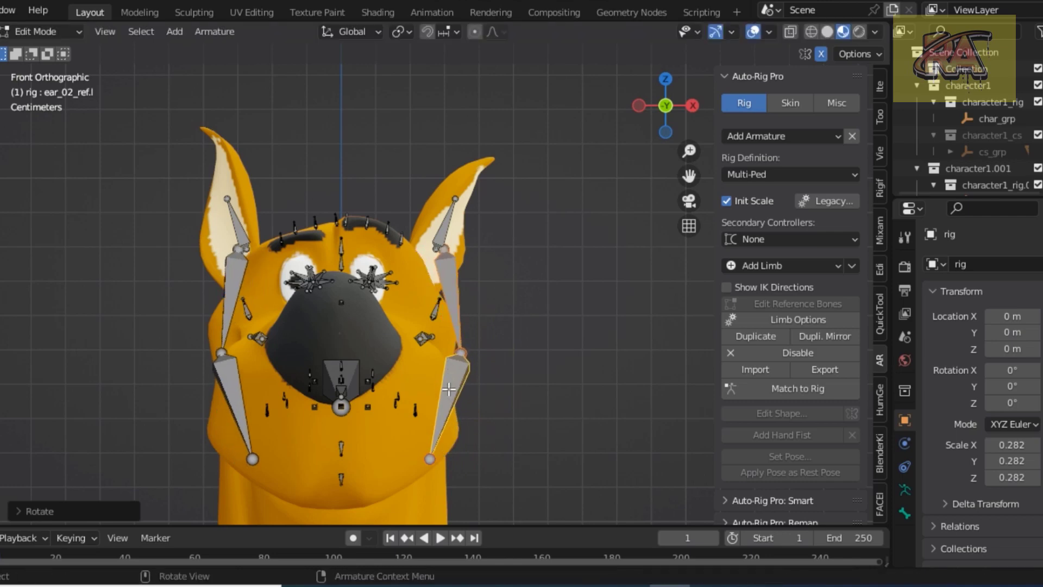
pyautogui.press('g')
pyautogui.click(441, 409)
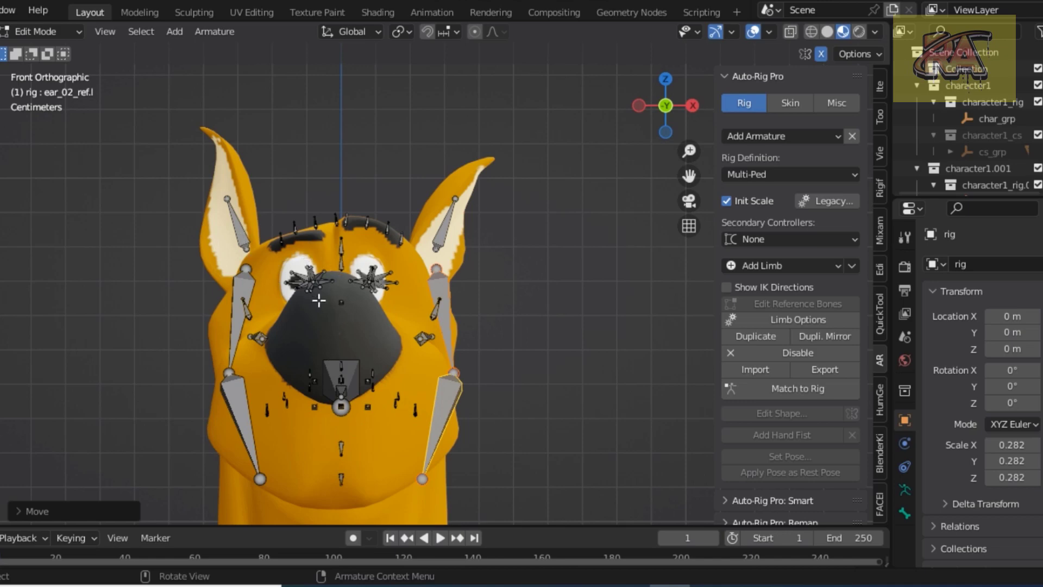
pyautogui.press('KP_3')
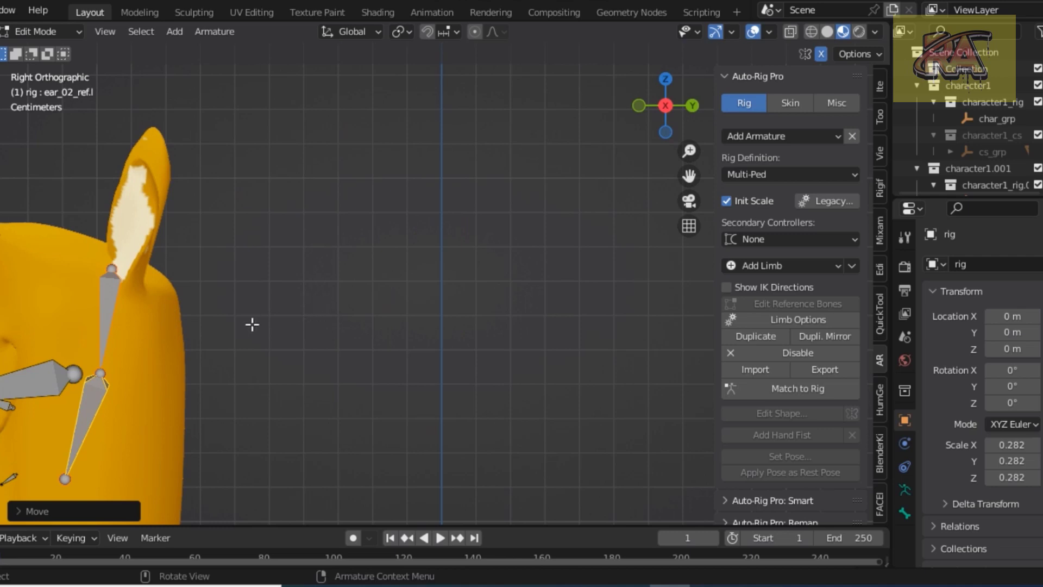
pyautogui.scroll(-1, 252, 325)
pyautogui.scroll(-1, 253, 325)
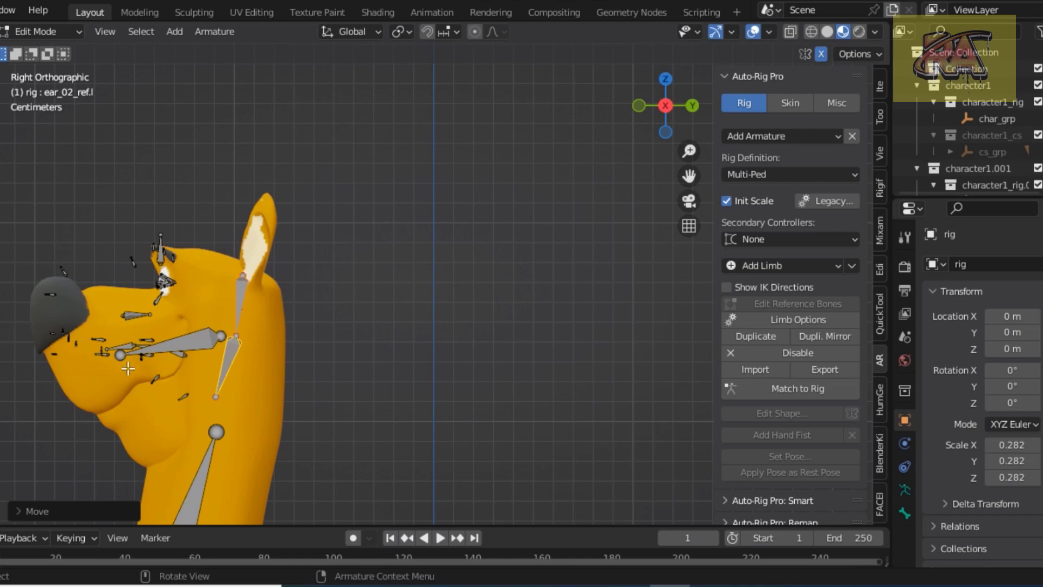
pyautogui.press('KP_1')
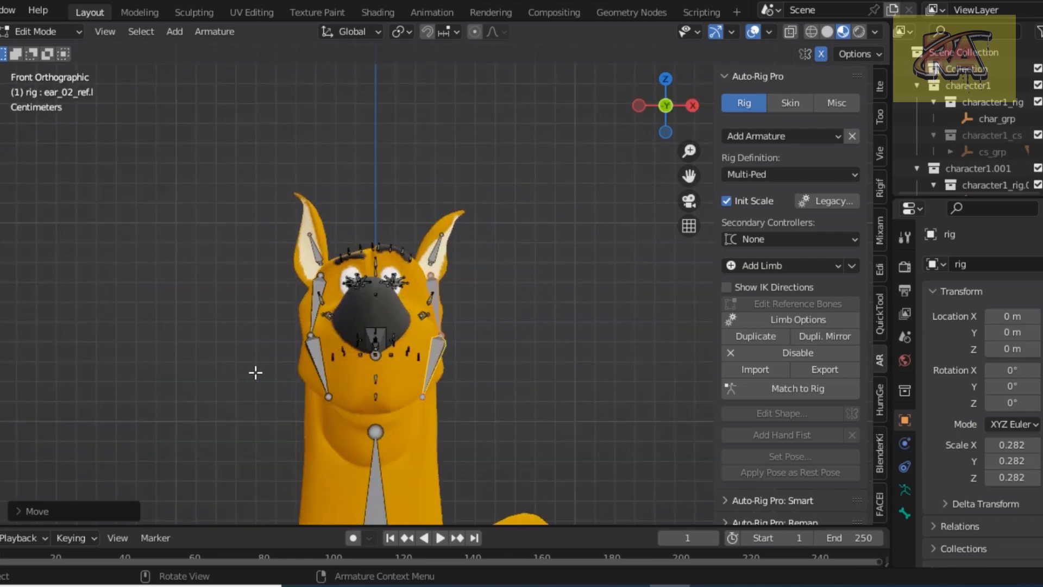
pyautogui.press('KP_3')
pyautogui.scroll(4, 326, 367)
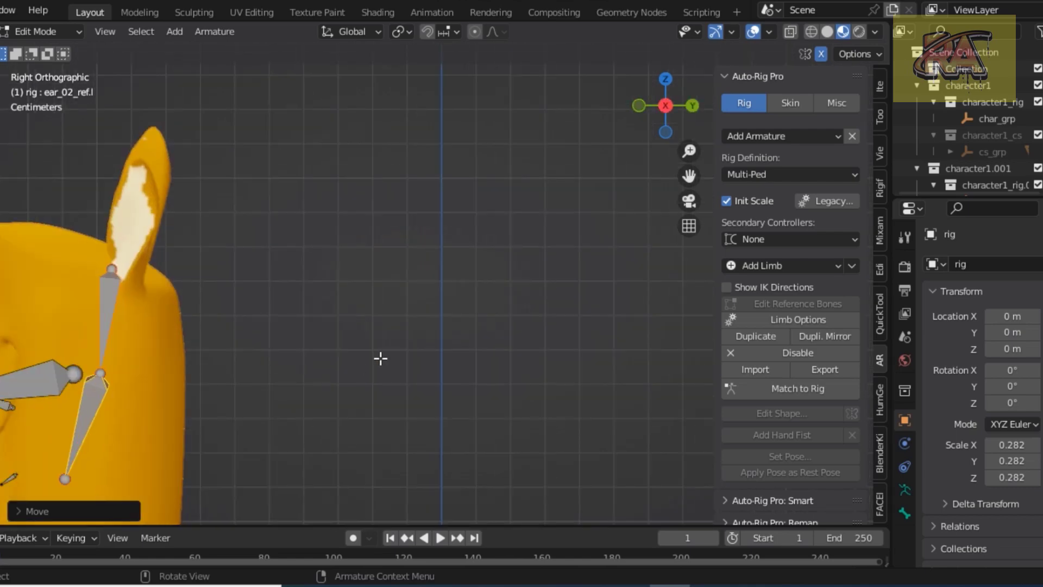
pyautogui.moveTo(678, 181); pyautogui.dragTo(999, 118)
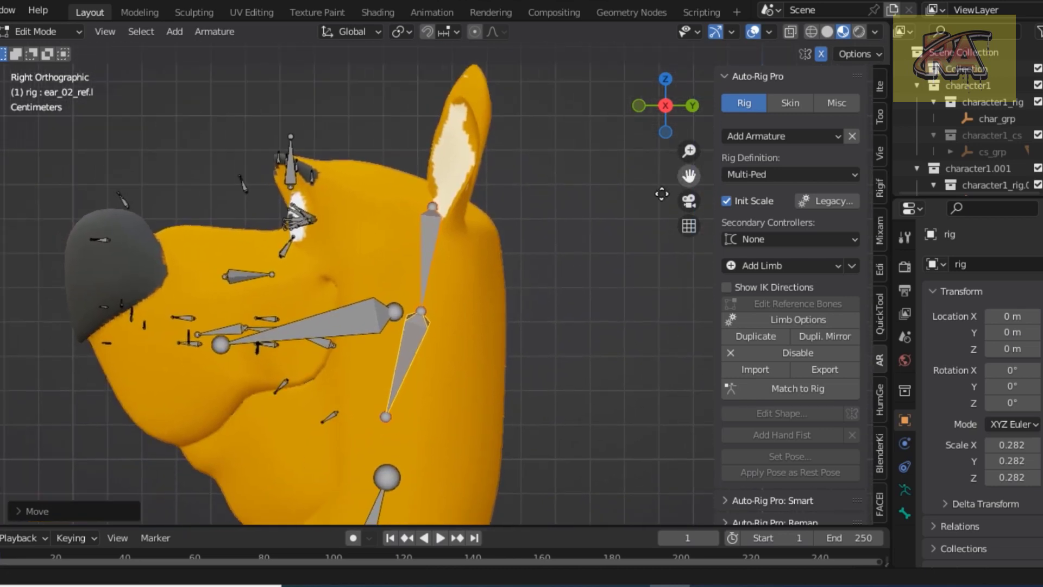
pyautogui.scroll(2, 269, 379)
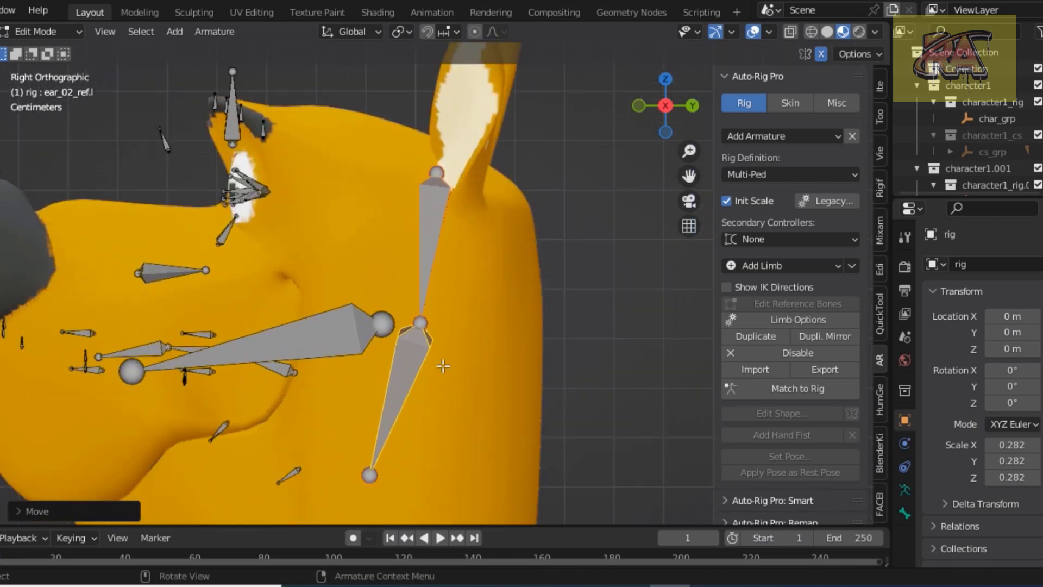
pyautogui.moveTo(670, 95); pyautogui.dragTo(666, 112)
pyautogui.scroll(-2, 323, 255)
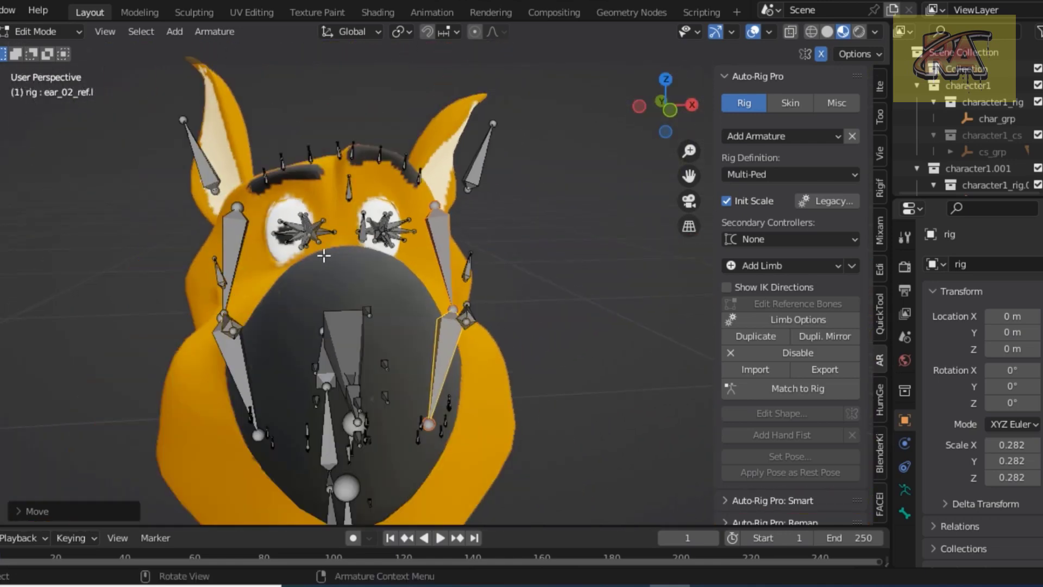
pyautogui.press('KP_1')
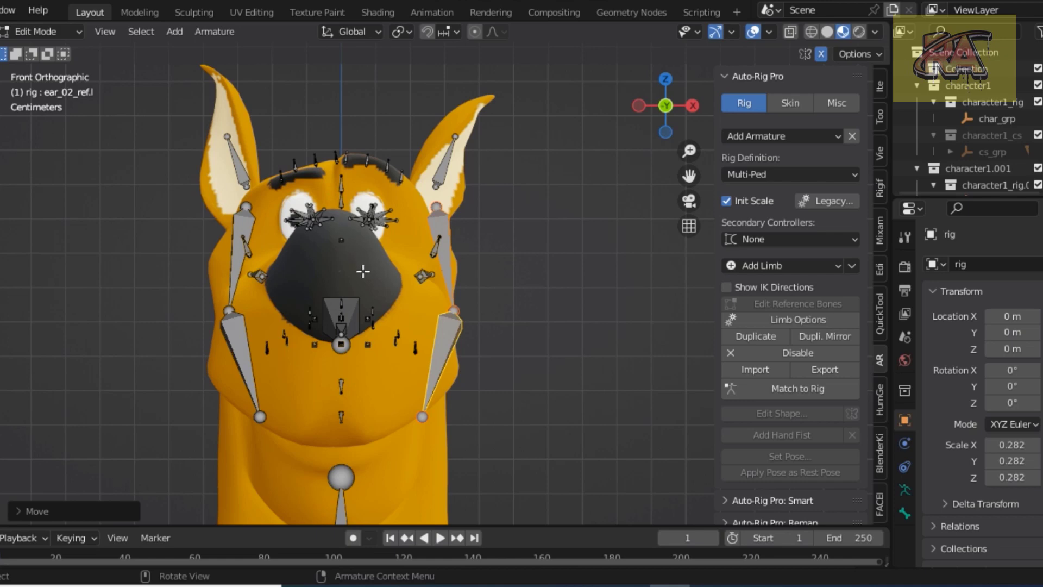
# Inspect the head from top, front and side views, then move the small muzzle bones
pyautogui.press('KP_7')
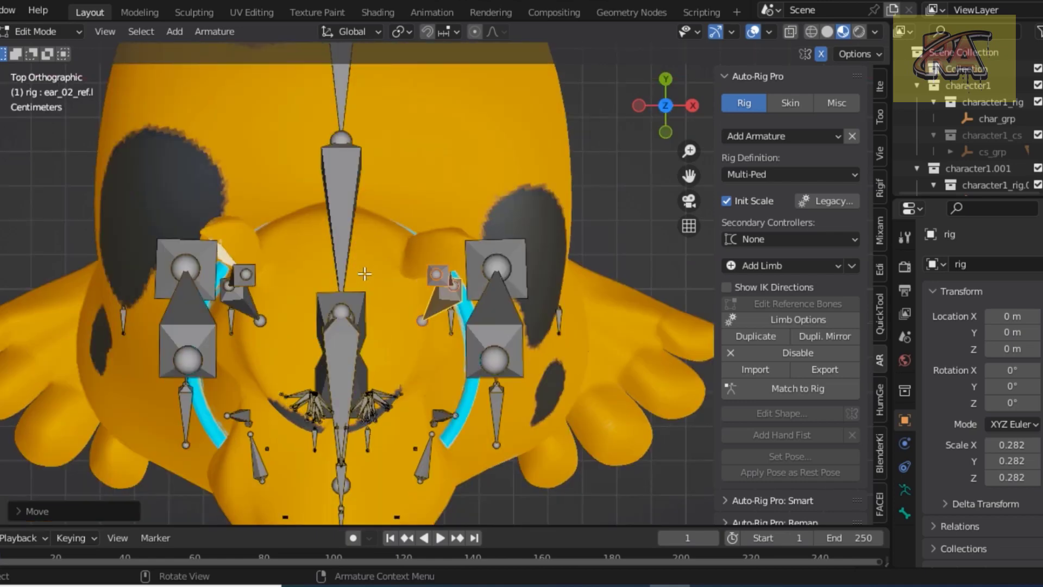
pyautogui.scroll(-3, 364, 273)
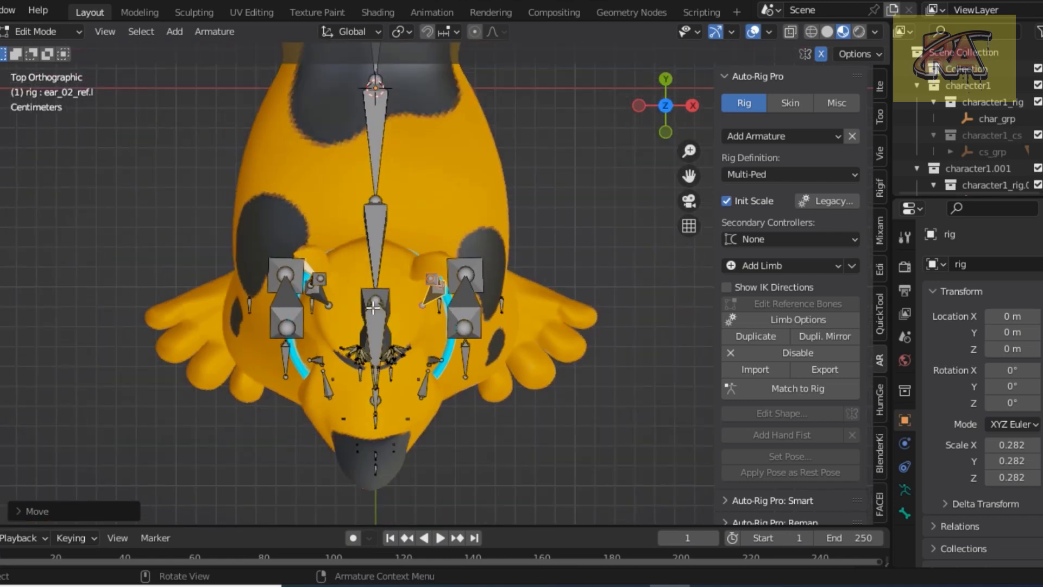
pyautogui.press('KP_1')
pyautogui.scroll(2, 391, 339)
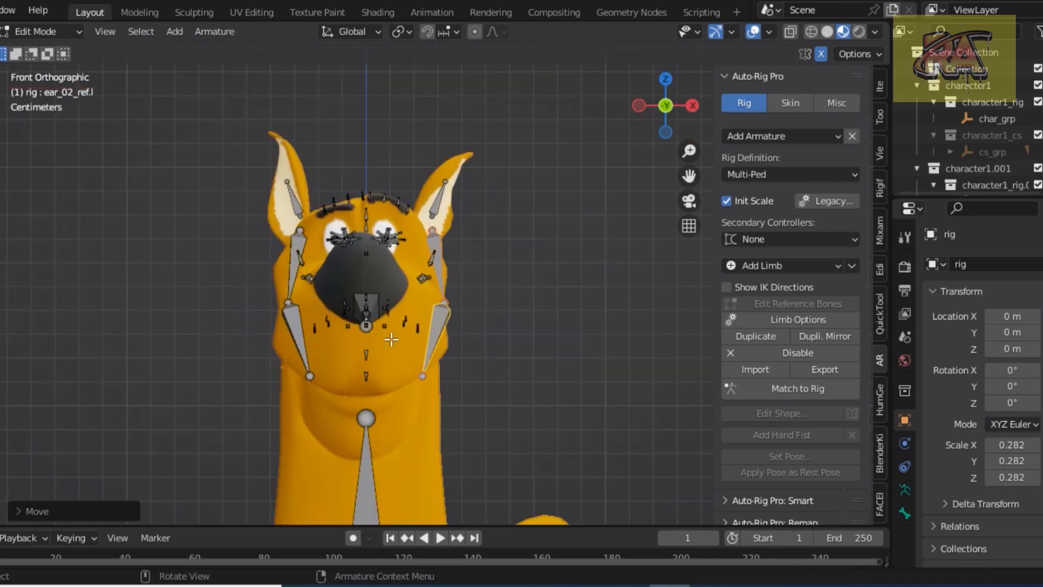
pyautogui.scroll(2, 391, 339)
pyautogui.scroll(1, 391, 339)
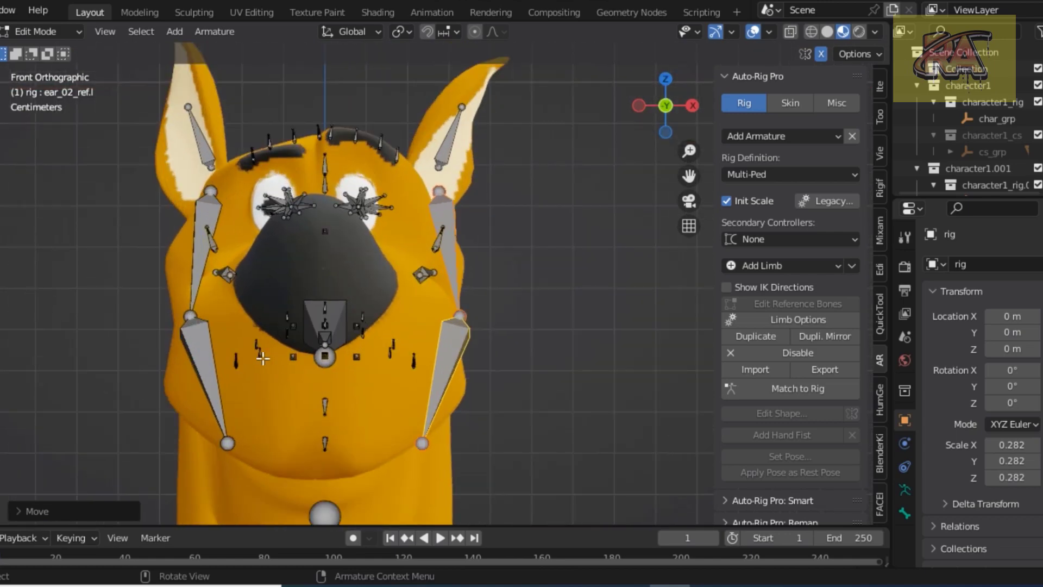
pyautogui.moveTo(673, 111)
pyautogui.mouseDown()
pyautogui.moveTo(650, 117)
pyautogui.moveTo(658, 112)
pyautogui.mouseUp()
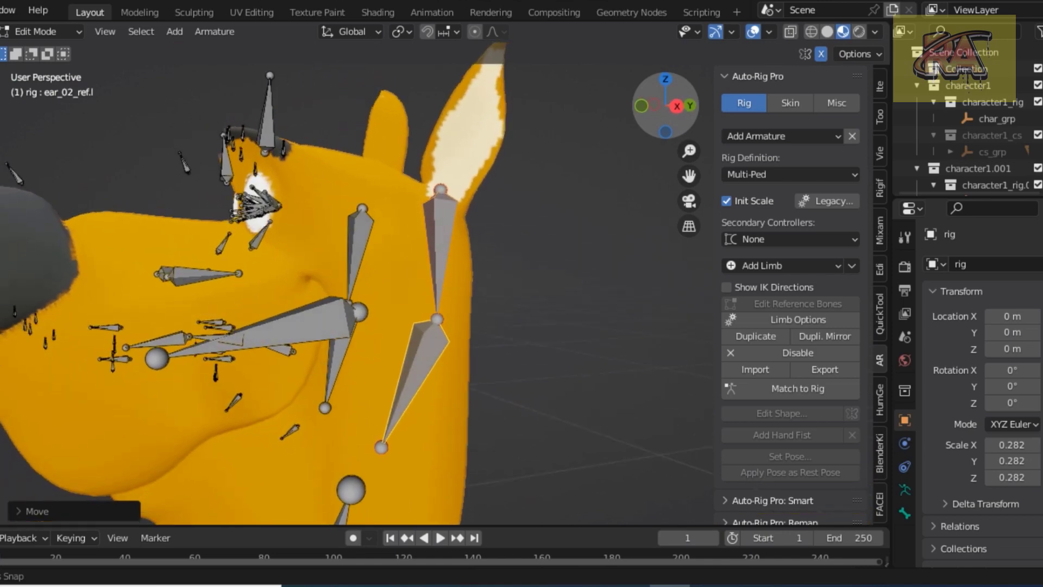
pyautogui.press('KP_1')
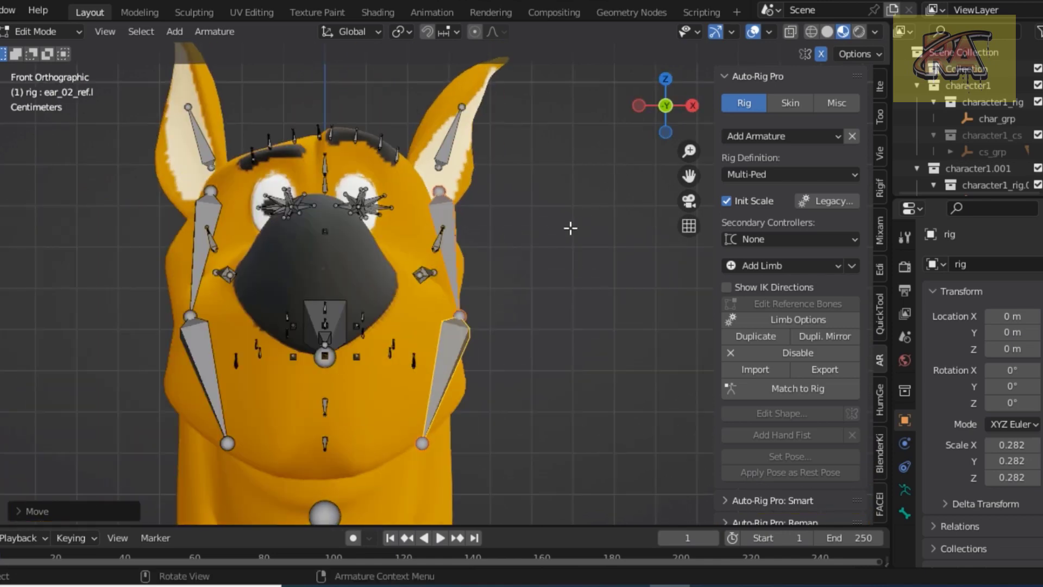
pyautogui.press('KP_3')
pyautogui.scroll(-1, 161, 346)
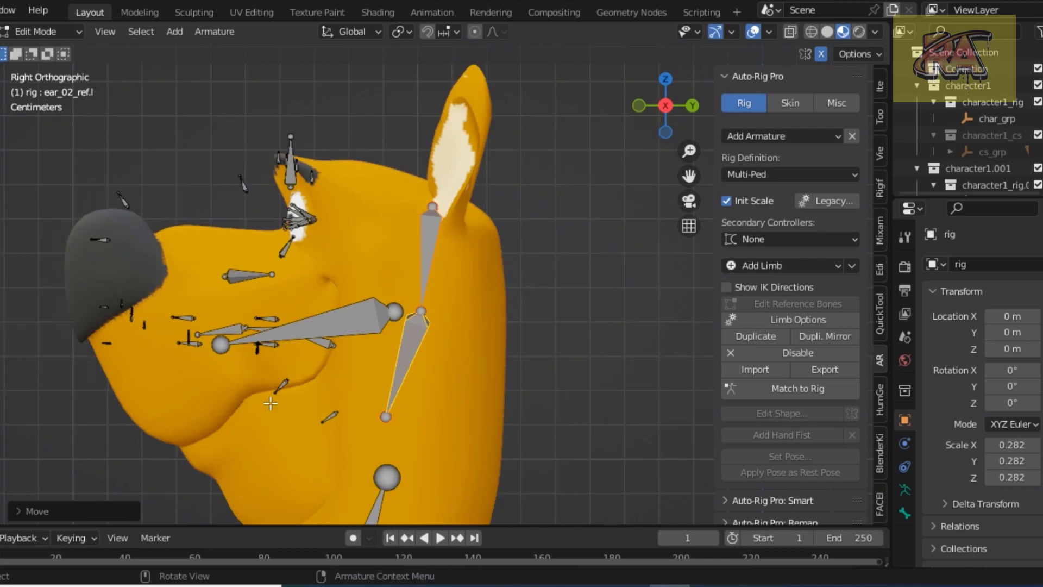
pyautogui.scroll(-1, 270, 403)
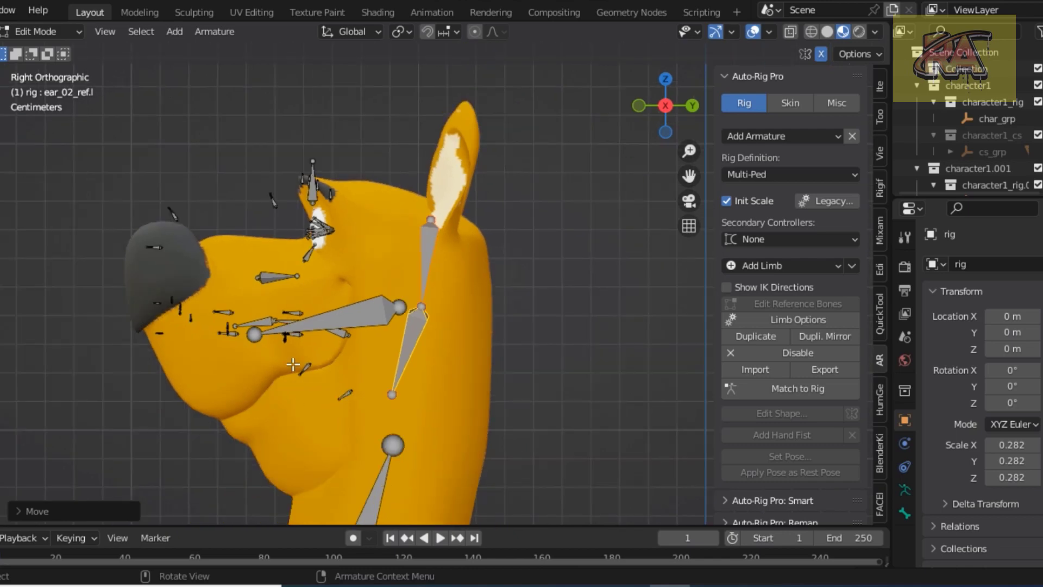
pyautogui.moveTo(293, 365); pyautogui.dragTo(359, 418)
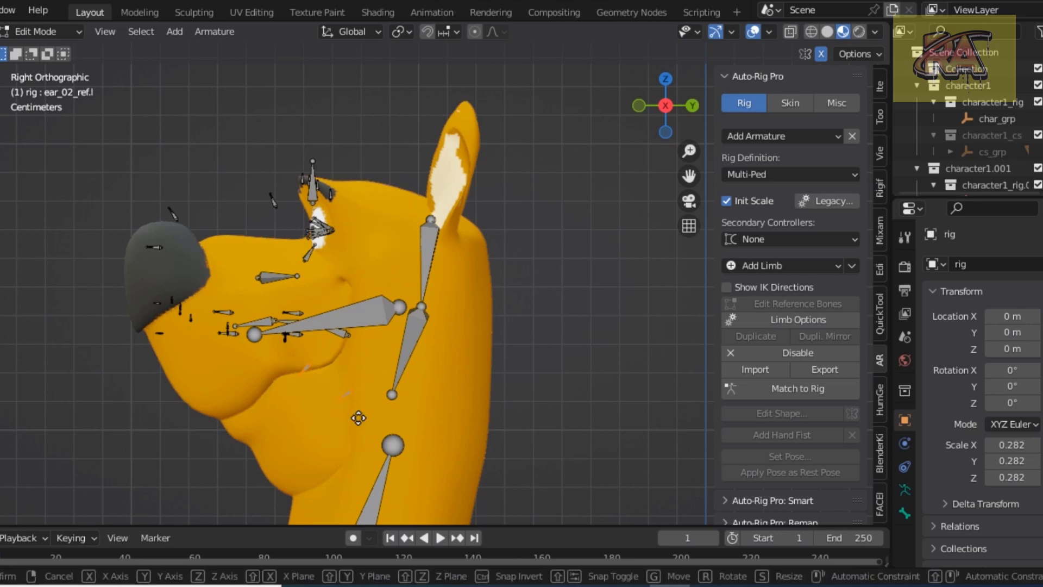
pyautogui.press('g')
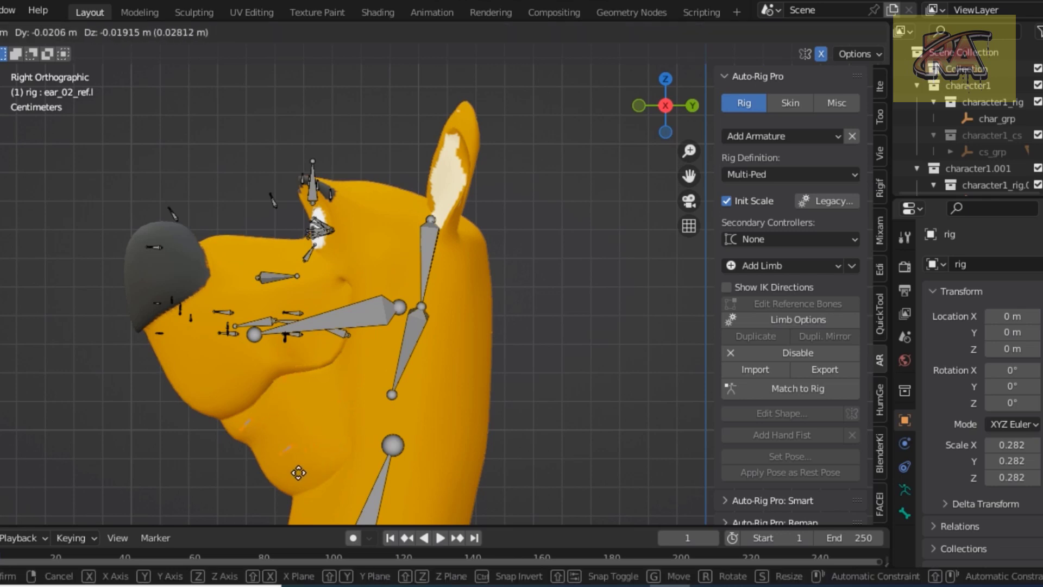
pyautogui.click(300, 472)
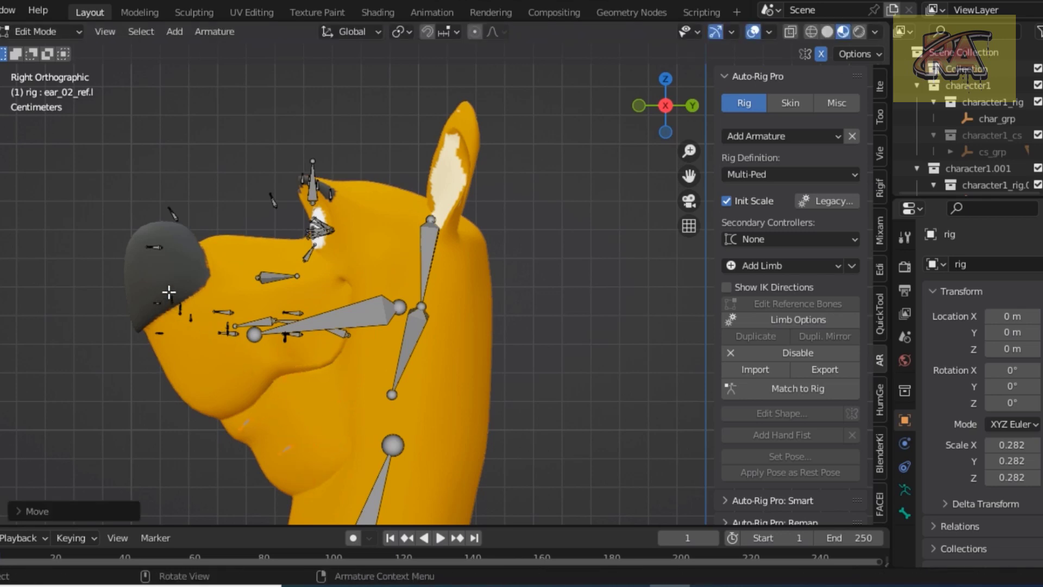
# Place the cheek inflate, cheek and cheek smile bones onto the cheek
pyautogui.click(245, 267)
pyautogui.moveTo(245, 268); pyautogui.dragTo(301, 287)
pyautogui.press('g')
pyautogui.click(262, 274)
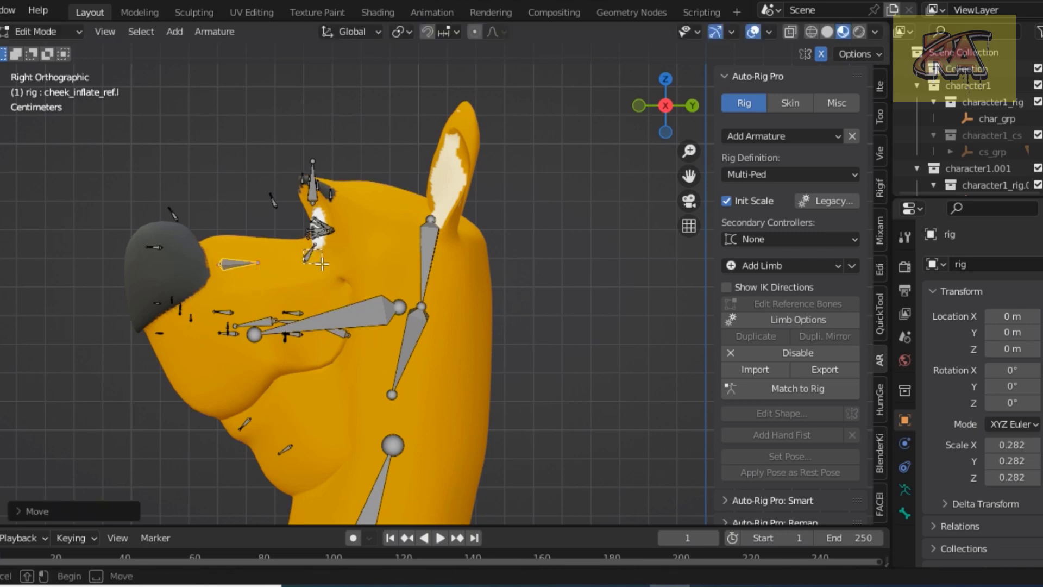
pyautogui.click(304, 251)
pyautogui.press('g')
pyautogui.click(308, 266)
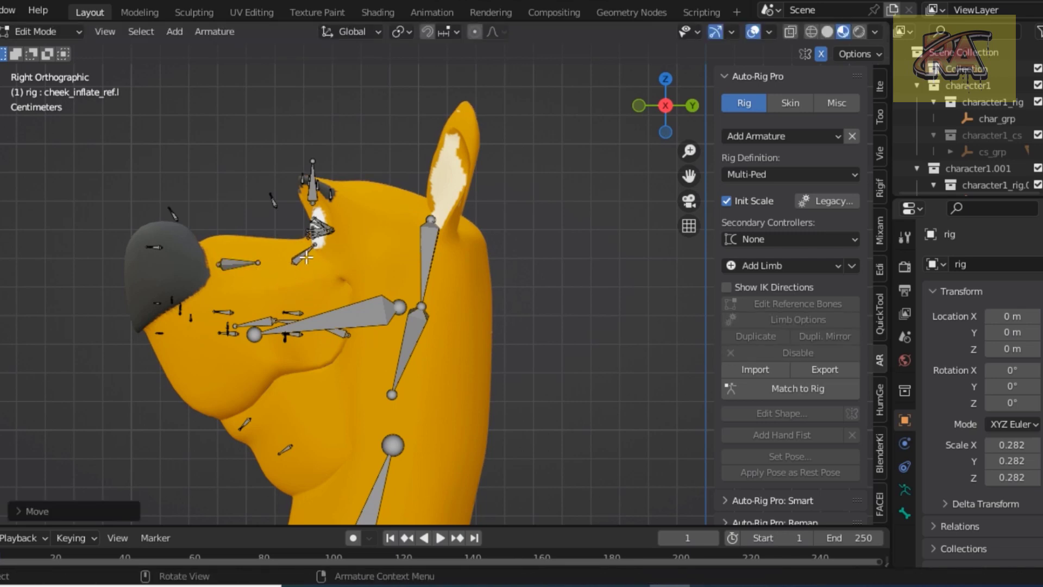
pyautogui.click(300, 255)
pyautogui.press('g')
pyautogui.click(289, 263)
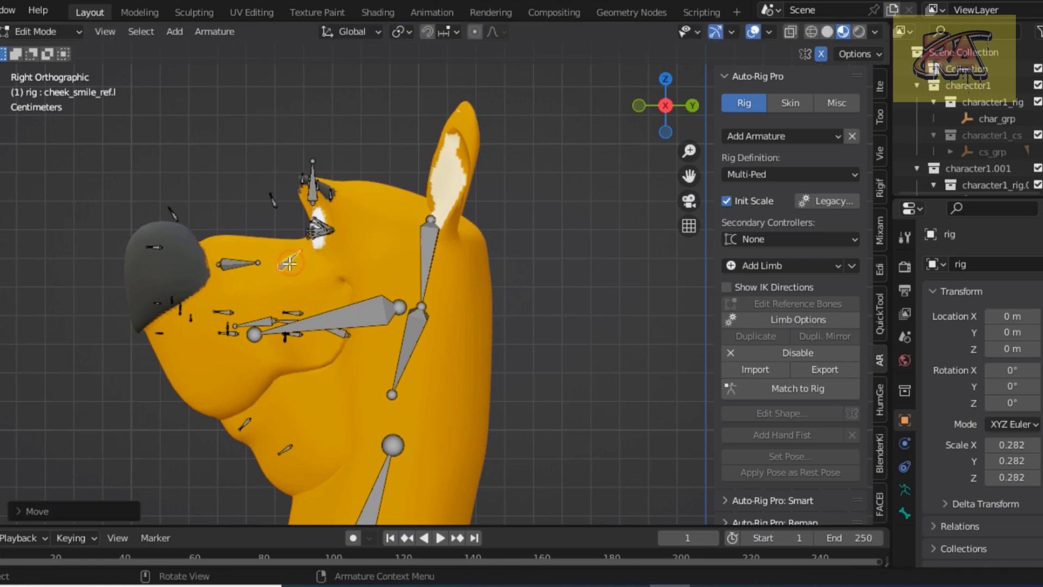
# Move another bone near the cheek, then start moving the jaw bone up into the mouth
pyautogui.click(284, 224)
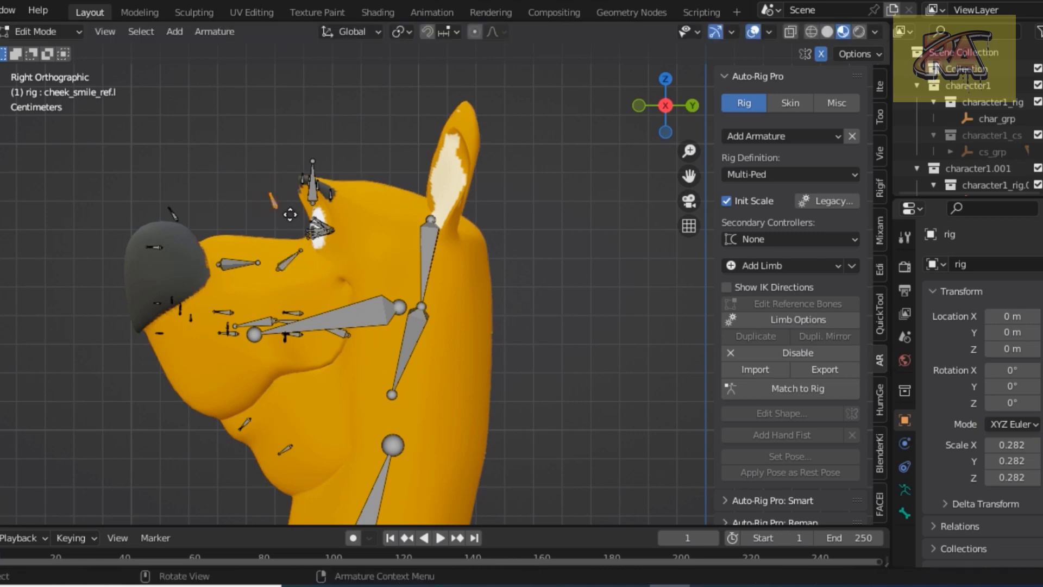
pyautogui.press('g')
pyautogui.click(299, 250)
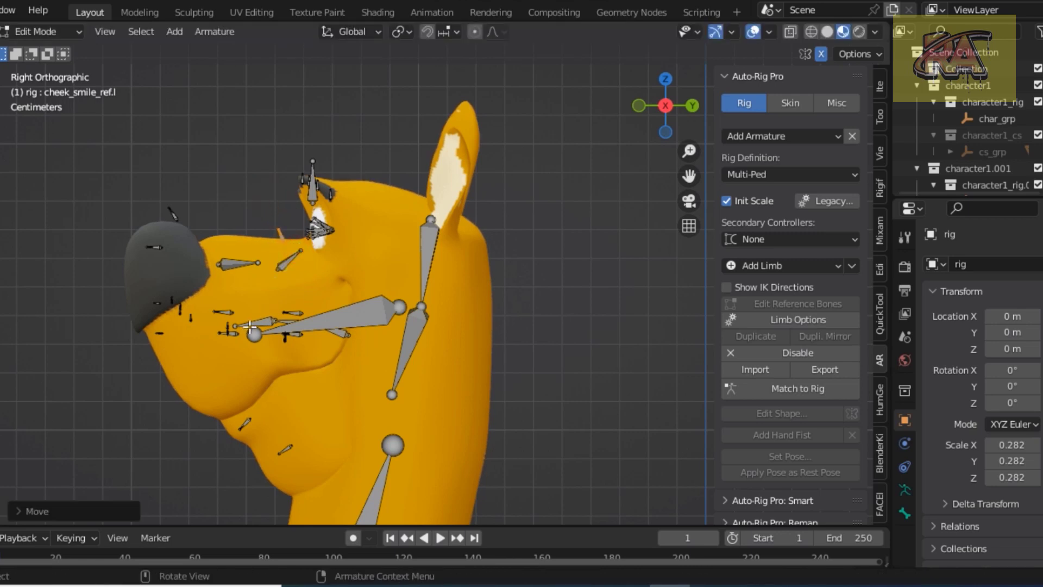
pyautogui.click(349, 319)
pyautogui.press('g')
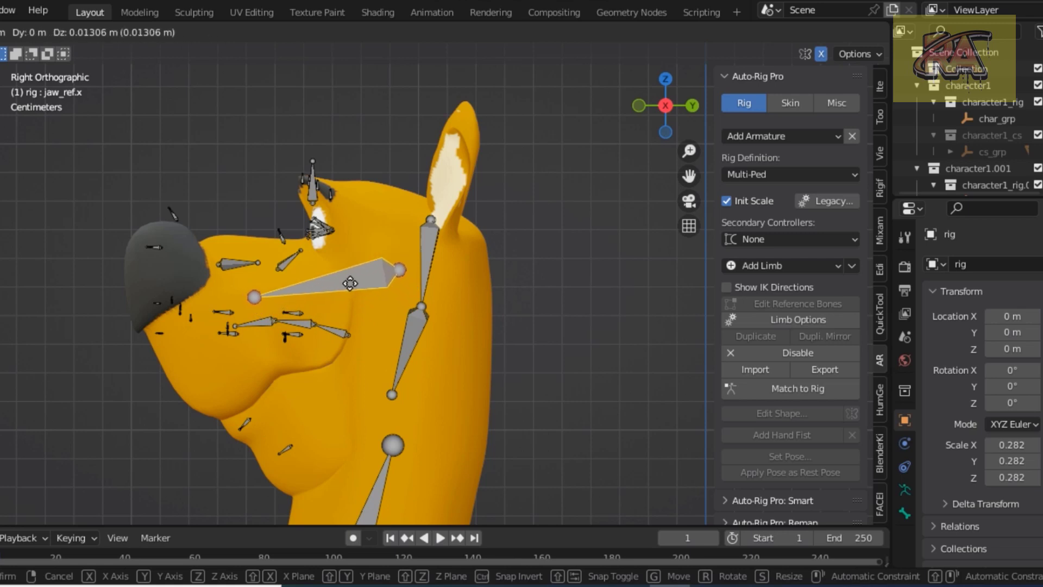
# Set the jaw bone, then move and rotate the tongue bones into the lower jaw
pyautogui.click(355, 283)
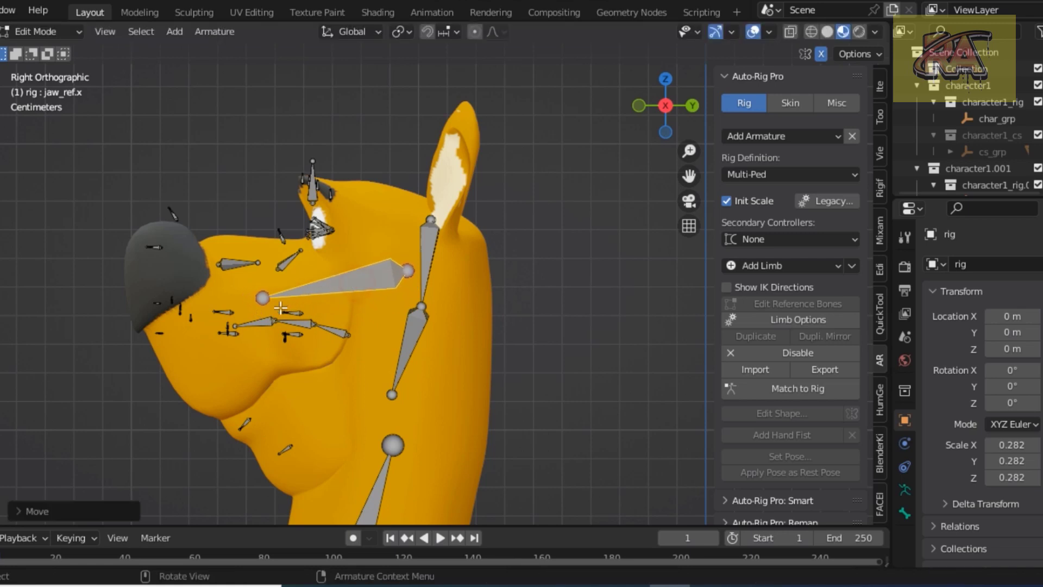
pyautogui.click(261, 324)
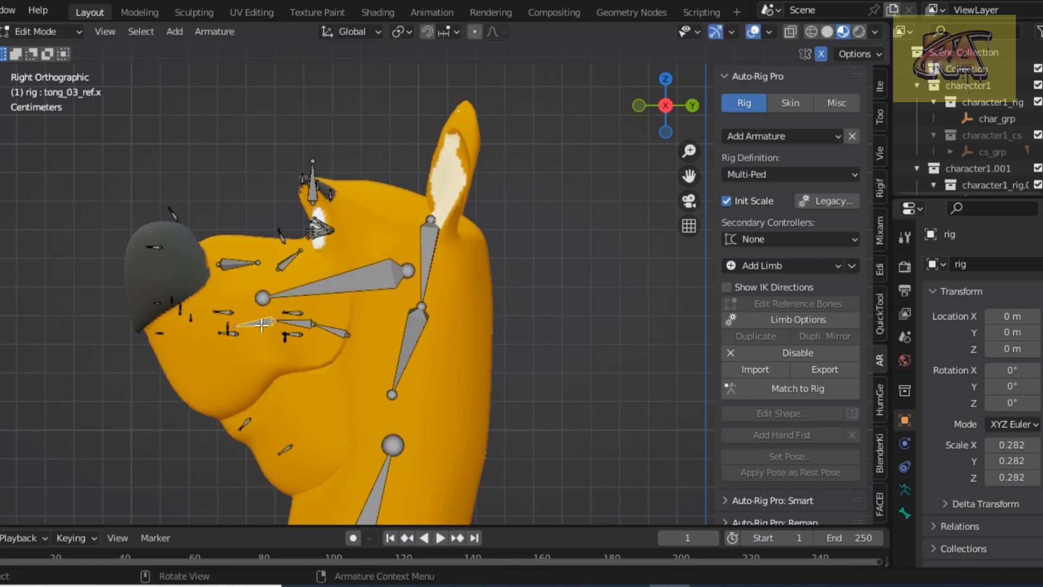
pyautogui.keyDown('shift'); pyautogui.click(304, 323); pyautogui.keyUp('shift')
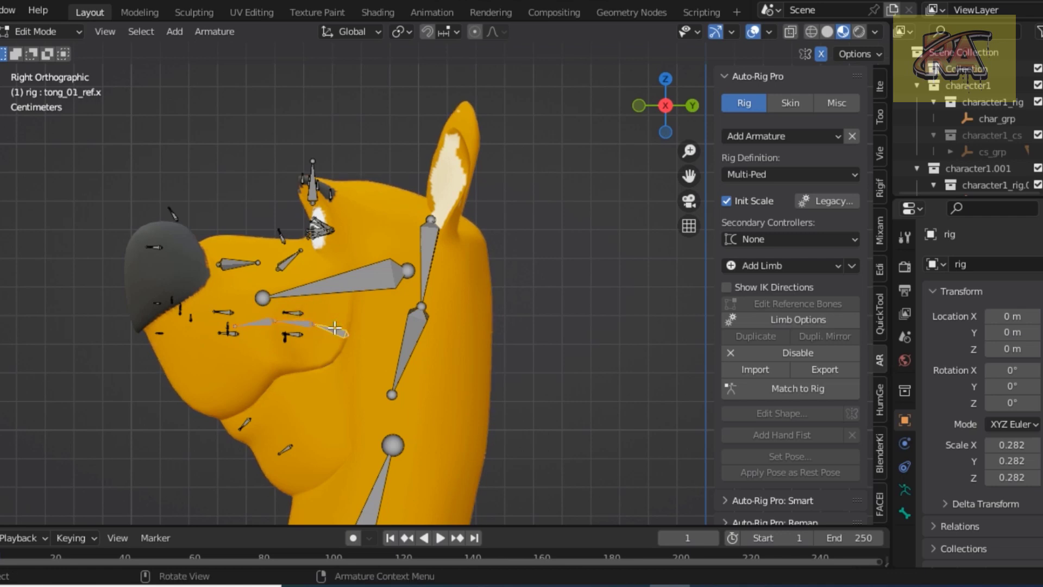
pyautogui.press('g')
pyautogui.click(335, 385)
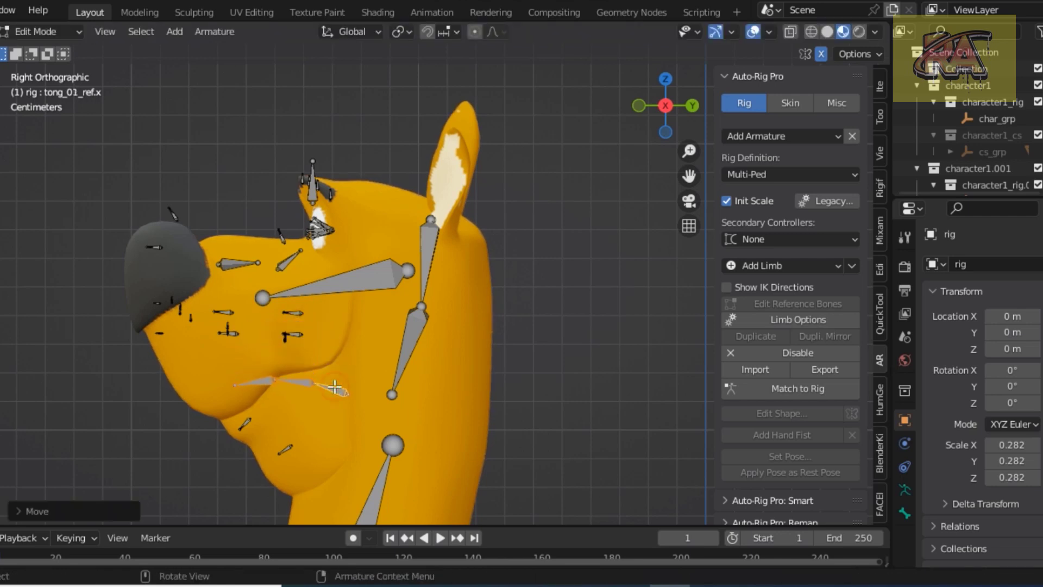
pyautogui.press('r')
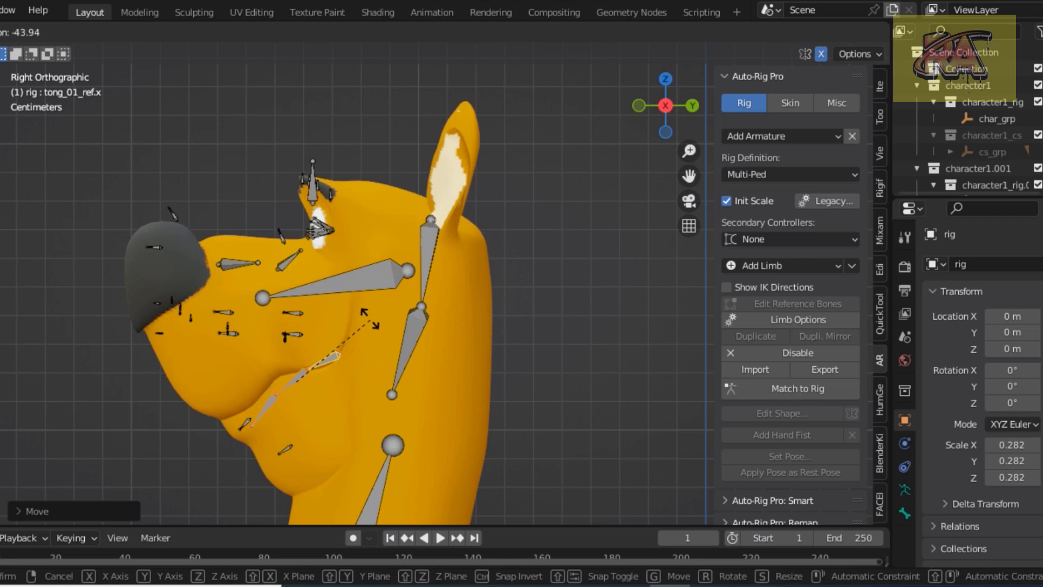
pyautogui.click(363, 315)
pyautogui.press('g')
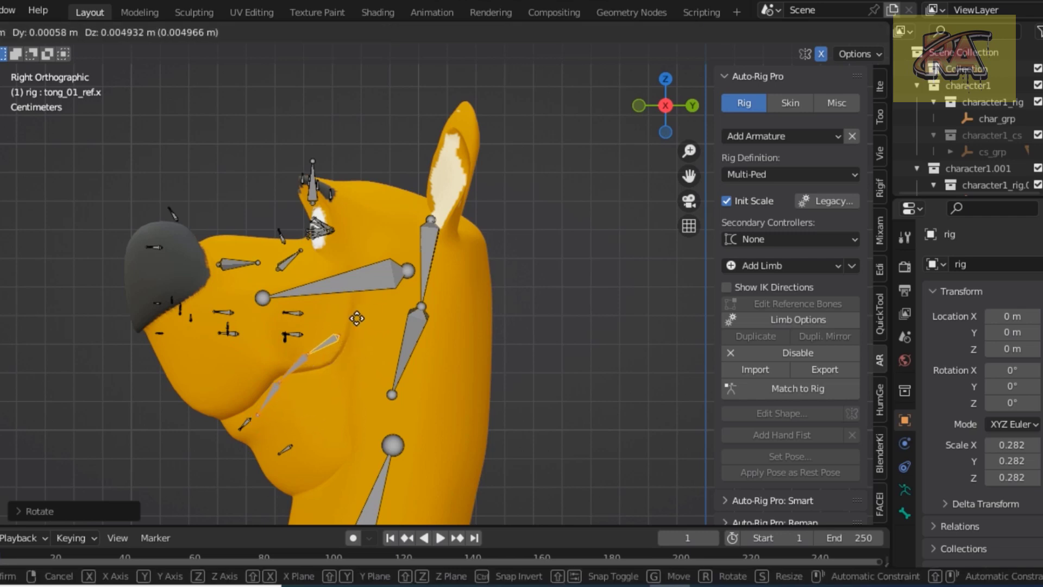
pyautogui.click(357, 317)
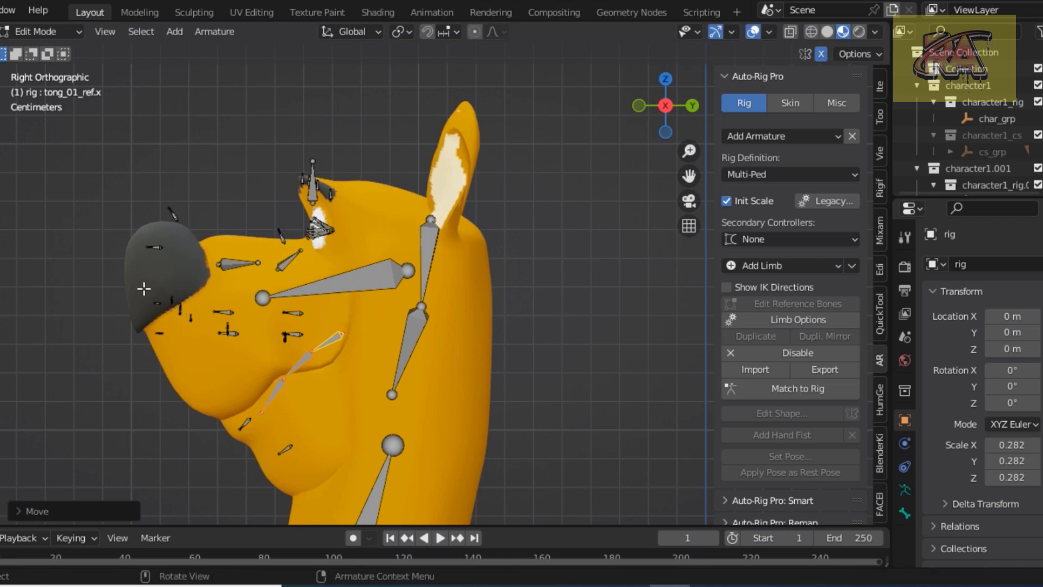
# Box-select the small bones near the nose and move them into place
pyautogui.moveTo(143, 288); pyautogui.dragTo(218, 348)
pyautogui.press('g')
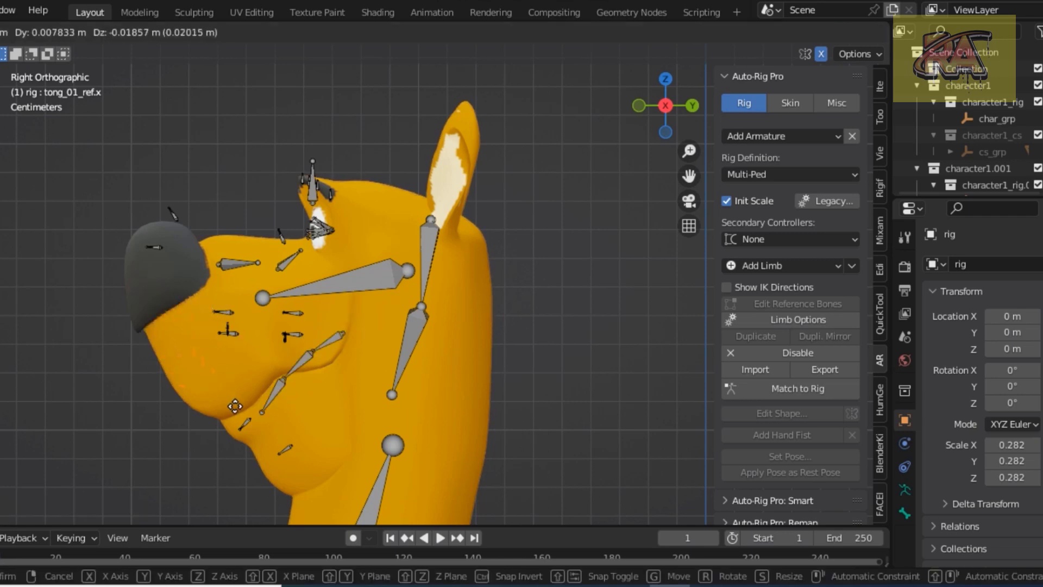
pyautogui.click(235, 407)
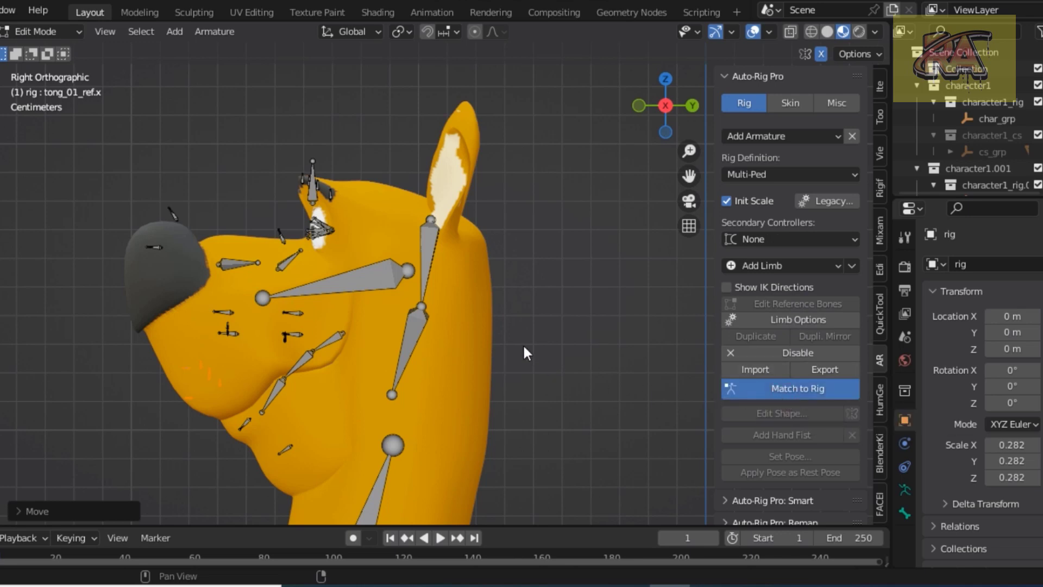
# Zoom out to view the whole dog with its generated rig controllers
pyautogui.scroll(-1, 511, 353)
pyautogui.scroll(-2, 486, 353)
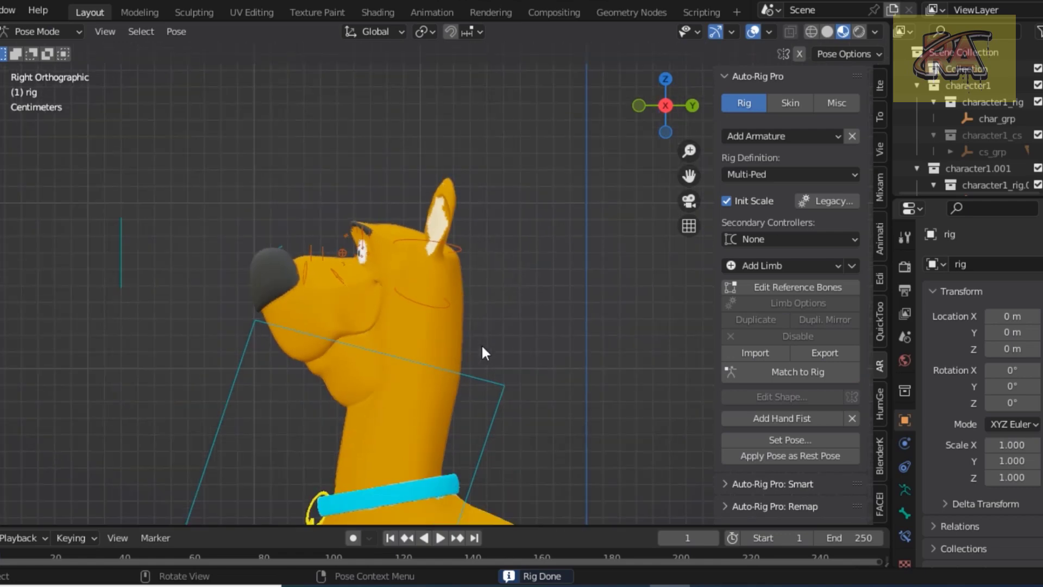
pyautogui.scroll(-2, 482, 349)
pyautogui.scroll(-1, 480, 346)
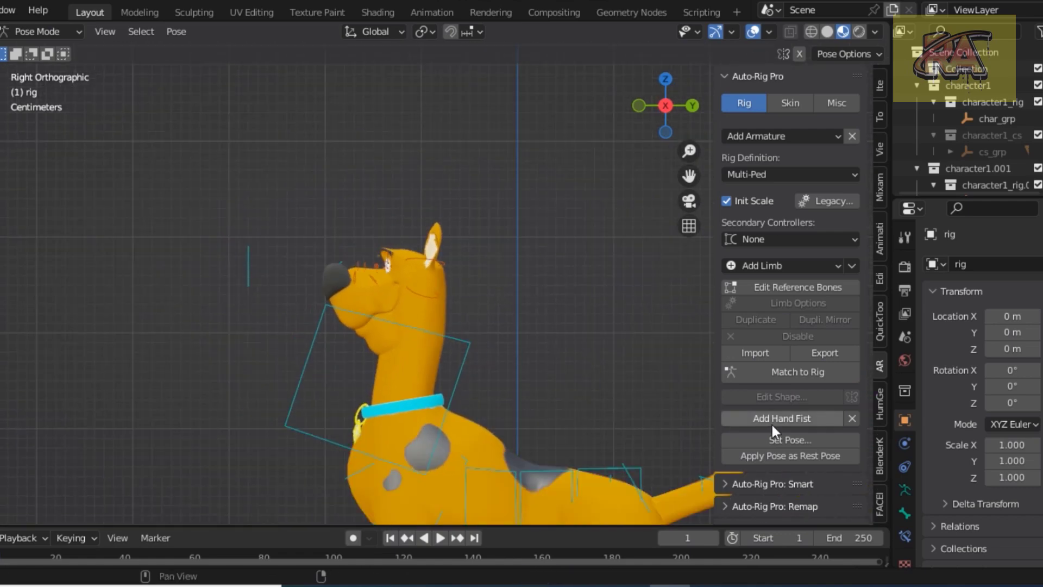
pyautogui.scroll(-1, 610, 263)
pyautogui.scroll(-2, 613, 265)
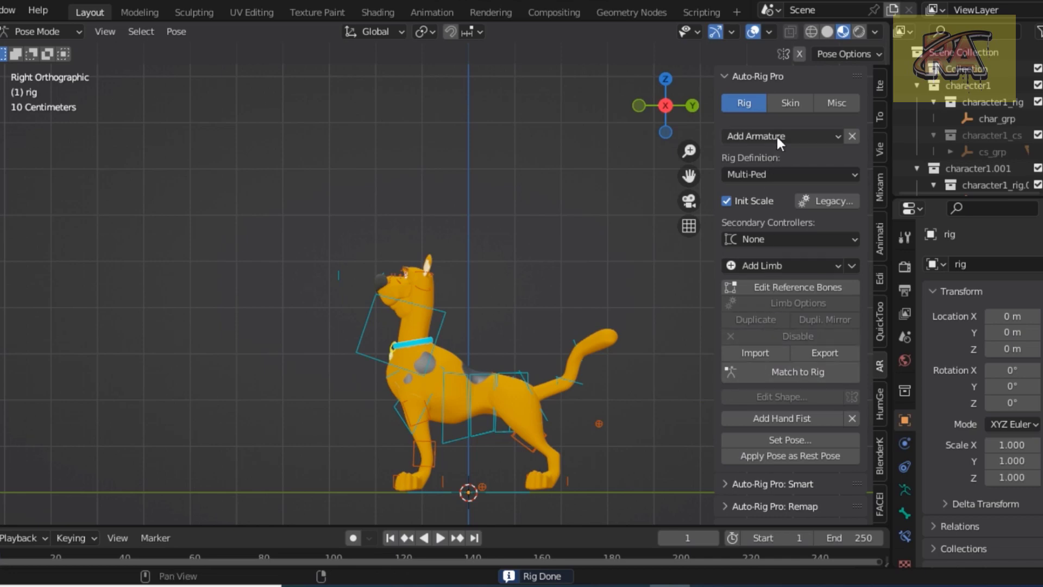
# Select the mesh with the rig in Object Mode, show materials, then switch to Pose Mode
pyautogui.click(789, 103)
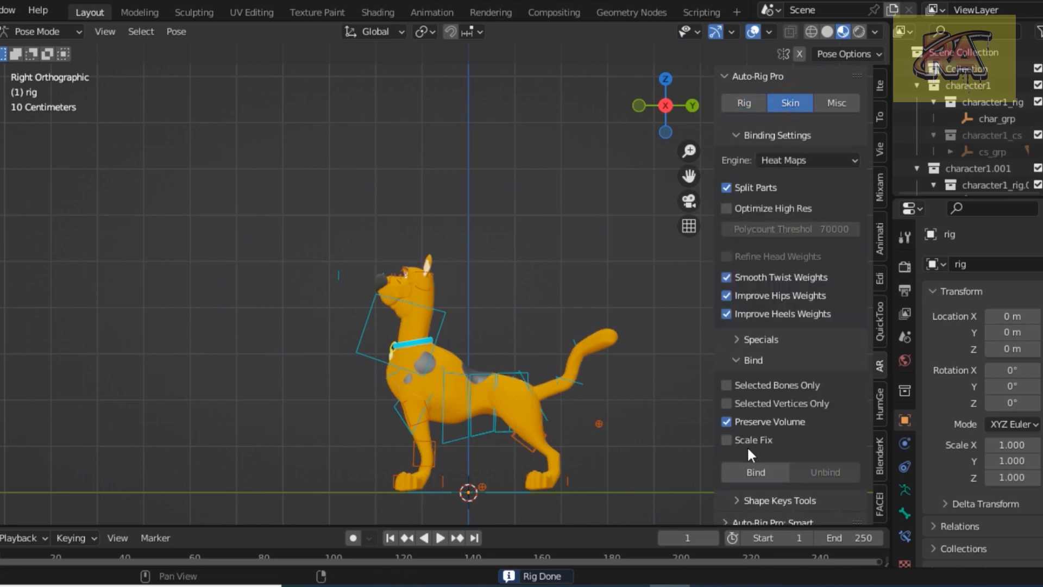
pyautogui.click(69, 32)
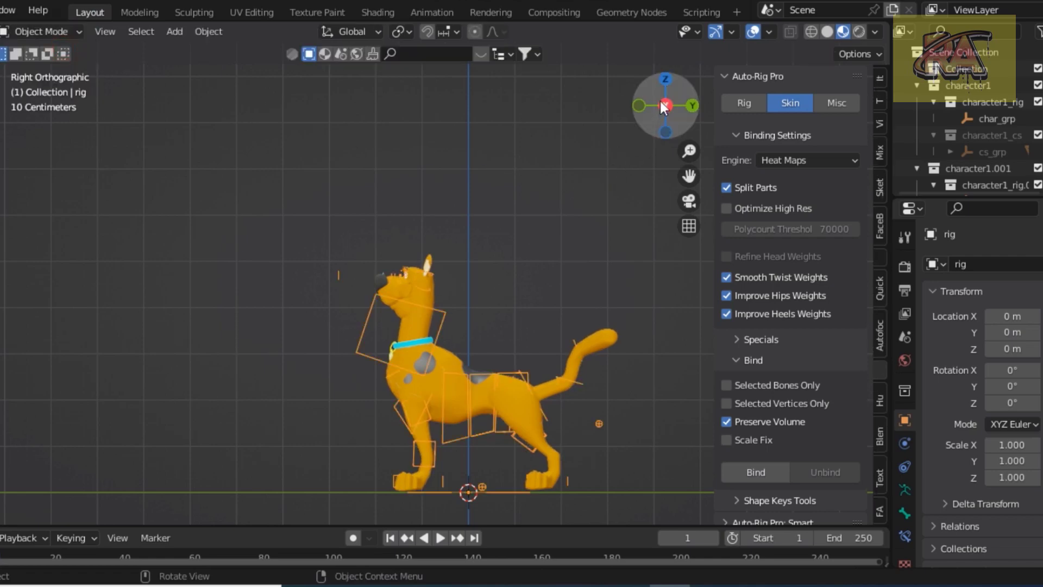
pyautogui.click(811, 31)
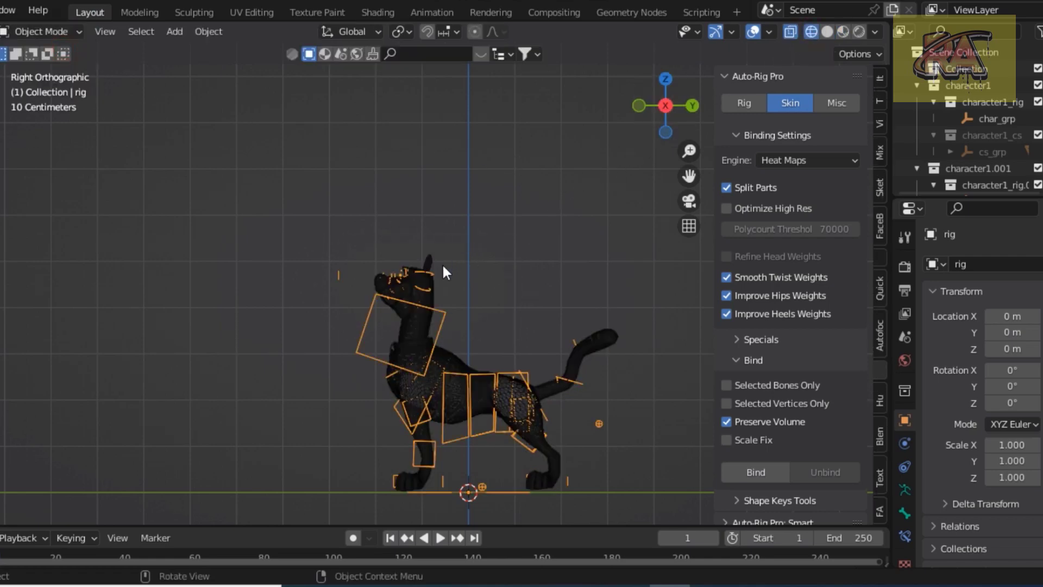
pyautogui.scroll(-2, 441, 267)
pyautogui.press('a')
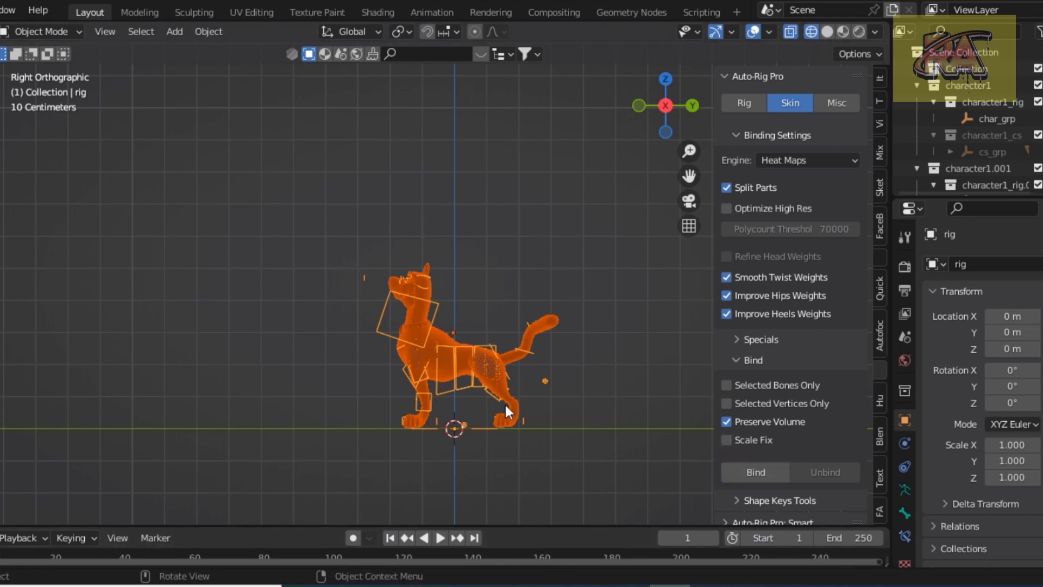
pyautogui.click(842, 32)
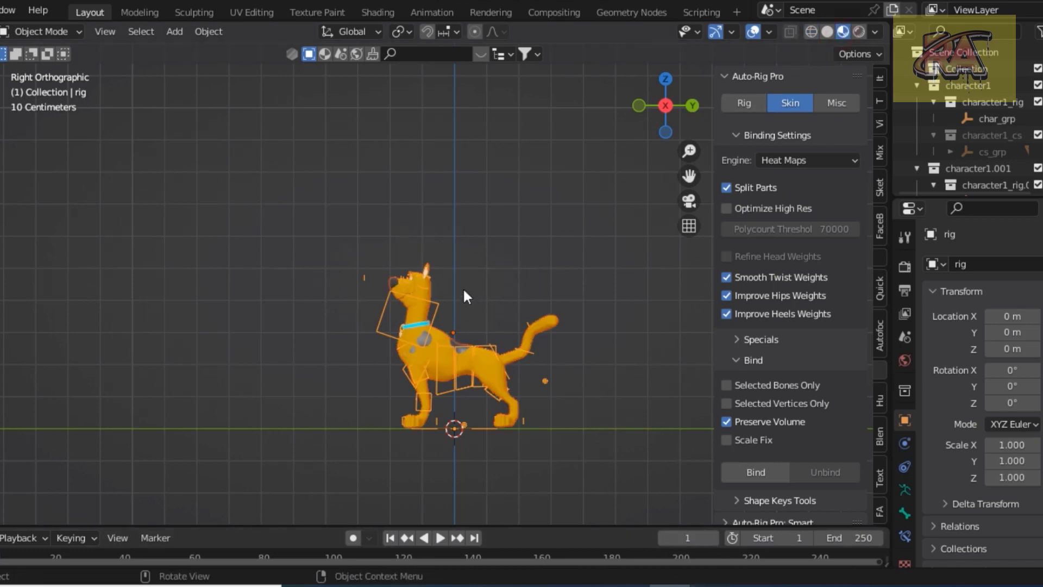
pyautogui.click(105, 31)
pyautogui.click(76, 33)
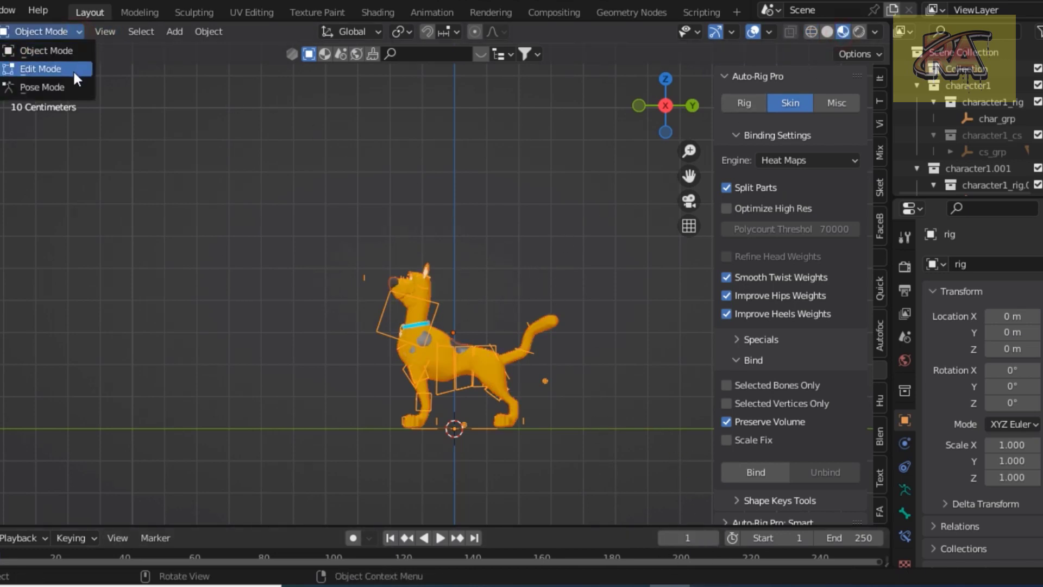
# Switch the rig to Pose Mode and move Scooby's head control
pyautogui.click(73, 85)
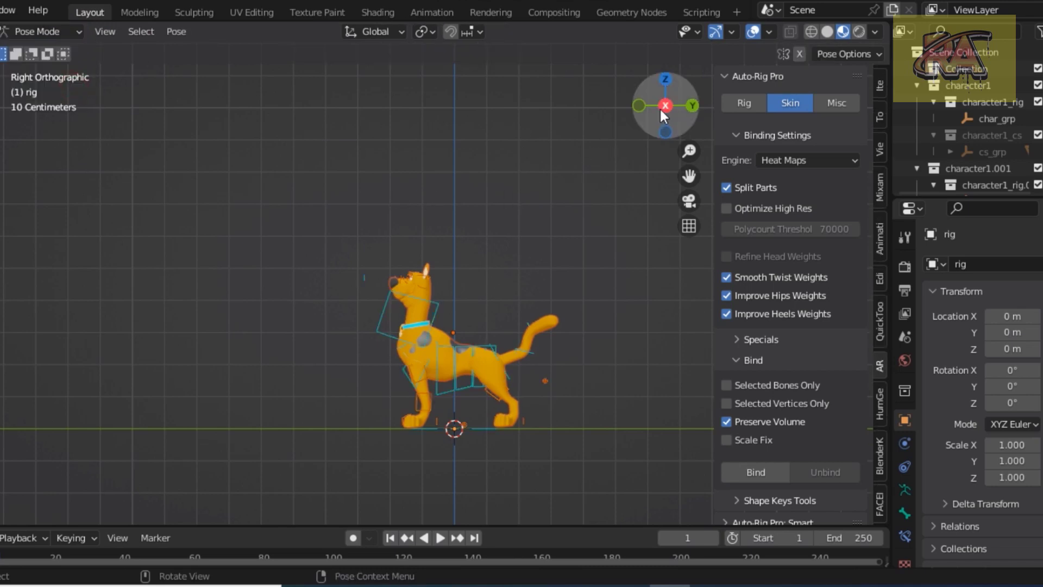
pyautogui.moveTo(661, 108); pyautogui.dragTo(630, 117)
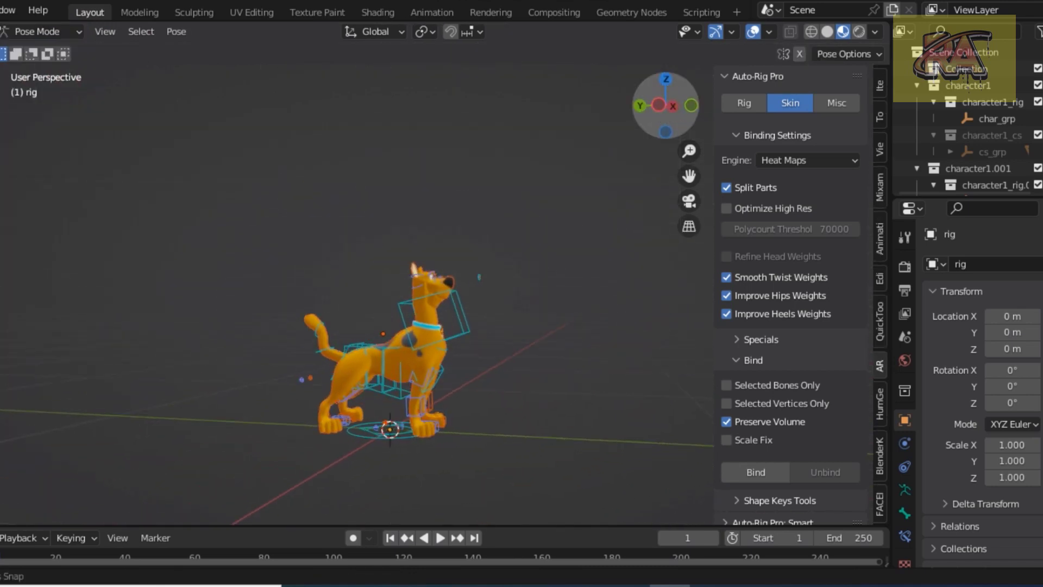
pyautogui.scroll(2, 386, 320)
pyautogui.scroll(3, 386, 320)
pyautogui.scroll(-1, 402, 322)
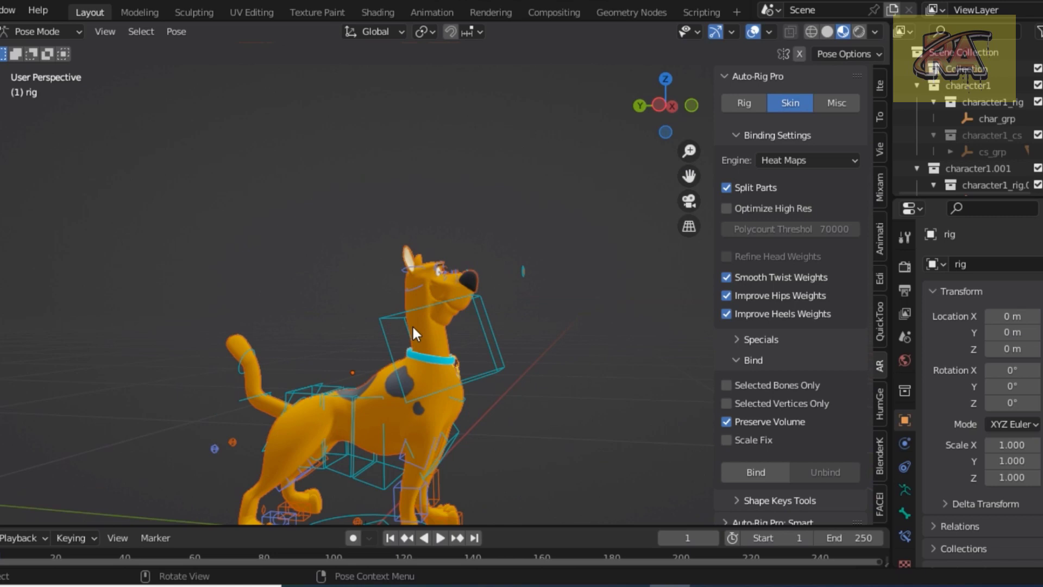
pyautogui.click(491, 350)
pyautogui.press('g')
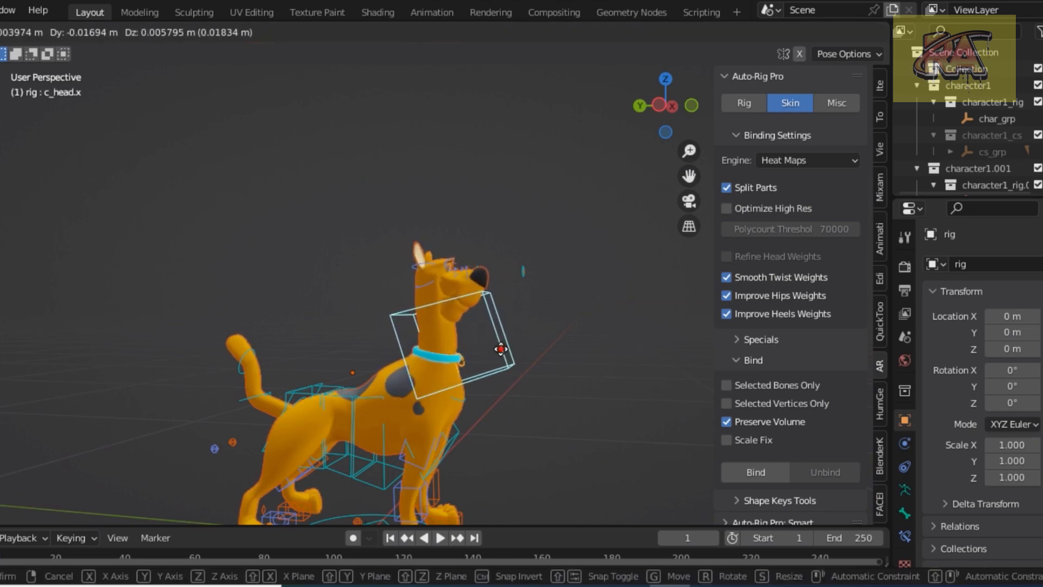
pyautogui.click(500, 349)
# From a near-front view, move the eye target control off to the left
pyautogui.moveTo(640, 103); pyautogui.dragTo(613, 109)
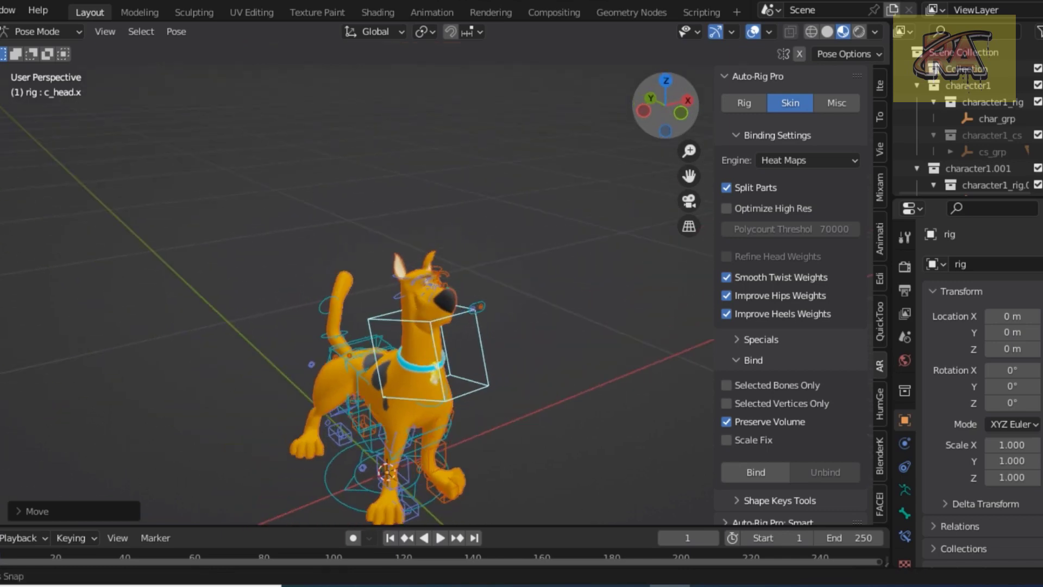
pyautogui.moveTo(497, 233); pyautogui.dragTo(497, 233, button='middle')
pyautogui.scroll(2, 497, 233)
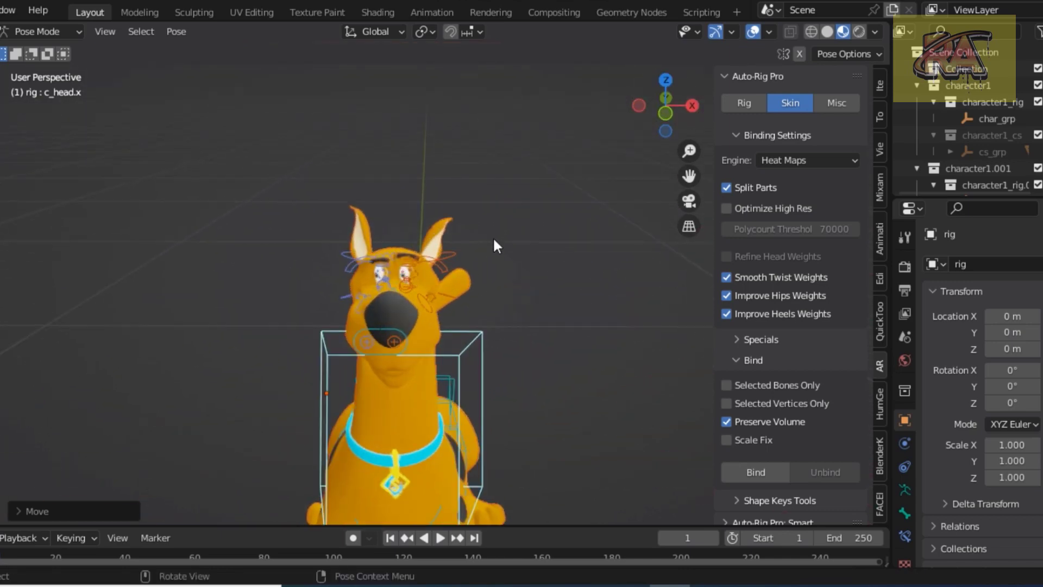
pyautogui.scroll(2, 494, 240)
pyautogui.click(386, 372)
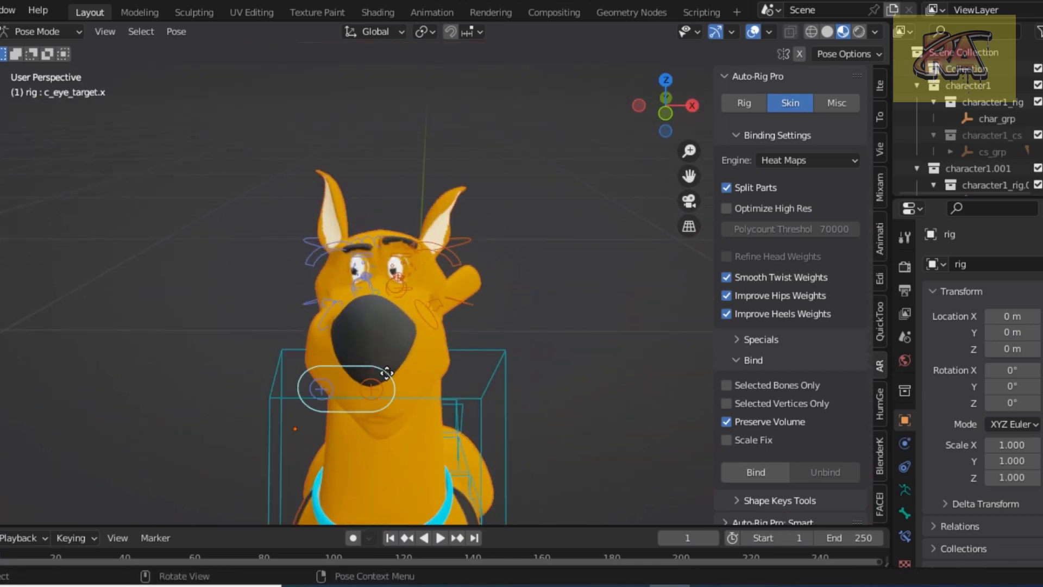
pyautogui.press('g')
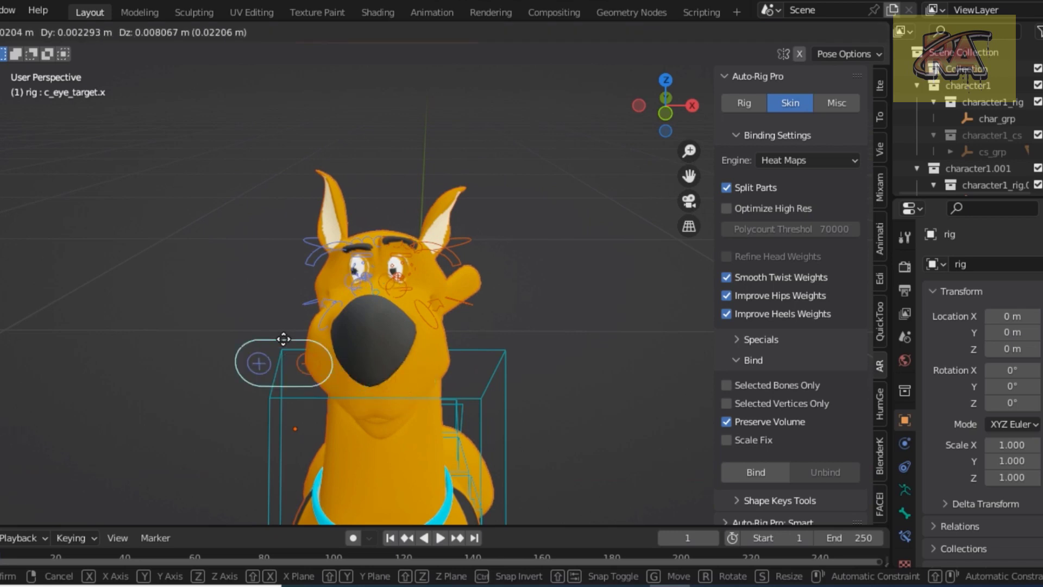
pyautogui.click(198, 315)
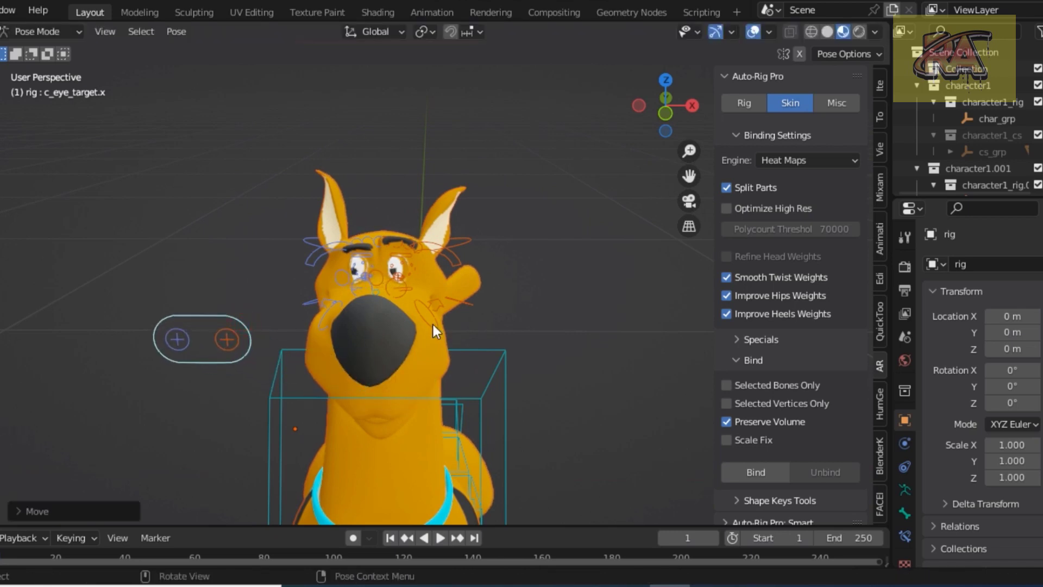
# Scale the left cheek control and reposition the left ear control
pyautogui.click(432, 325)
pyautogui.press('s')
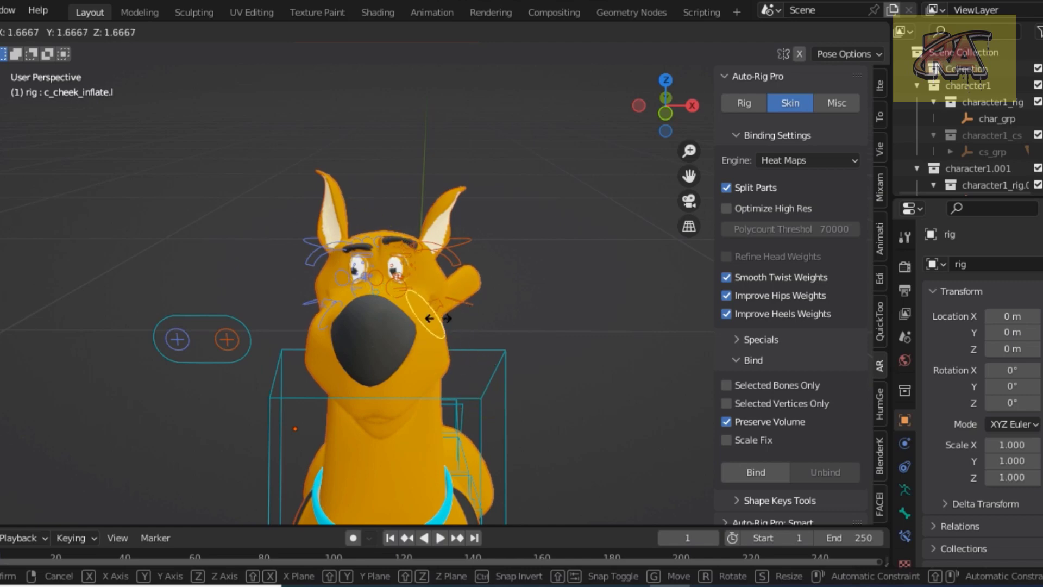
pyautogui.click(439, 315)
pyautogui.click(459, 240)
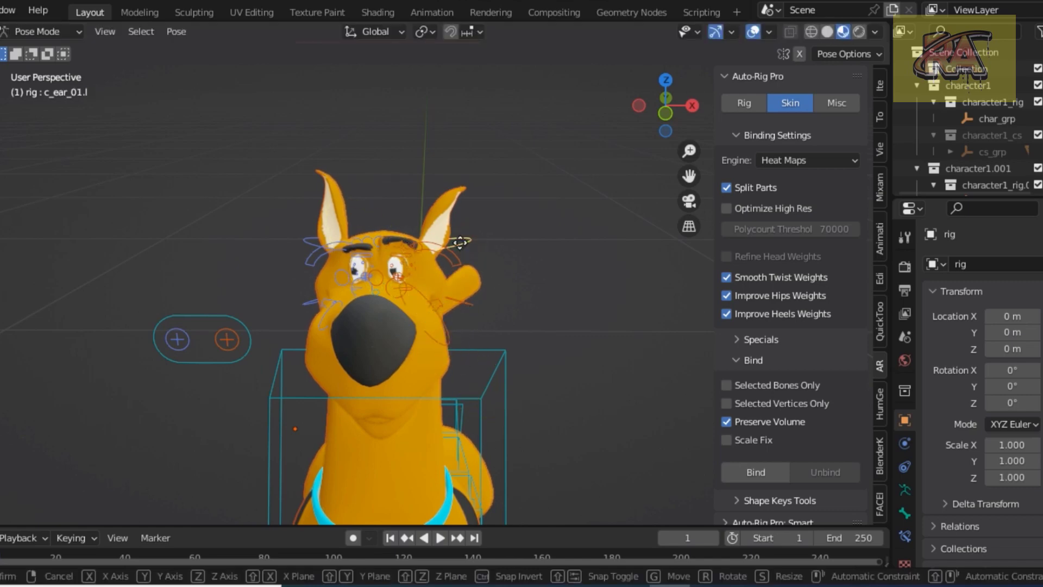
pyautogui.press('g')
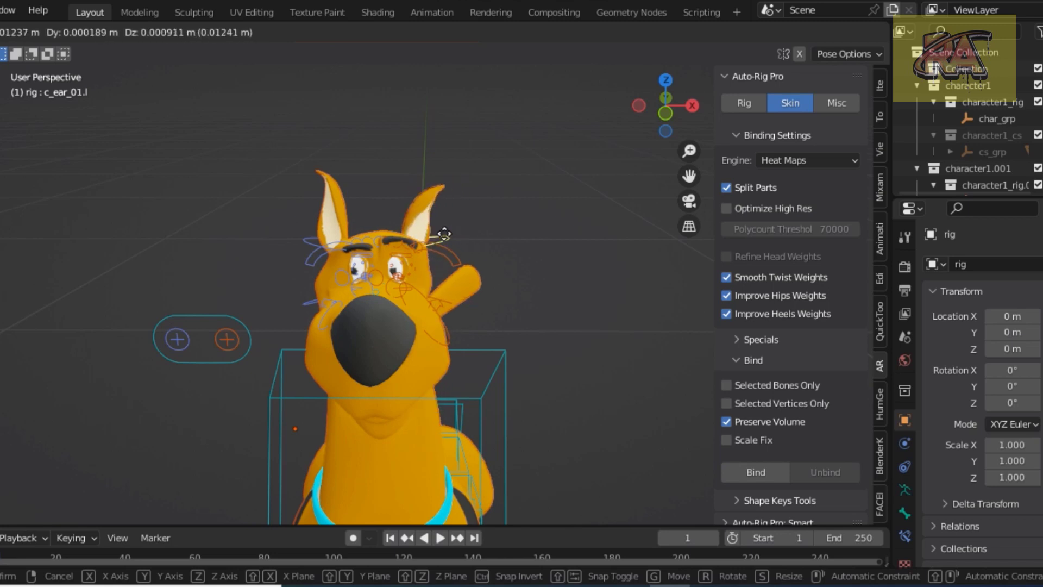
pyautogui.click(424, 243)
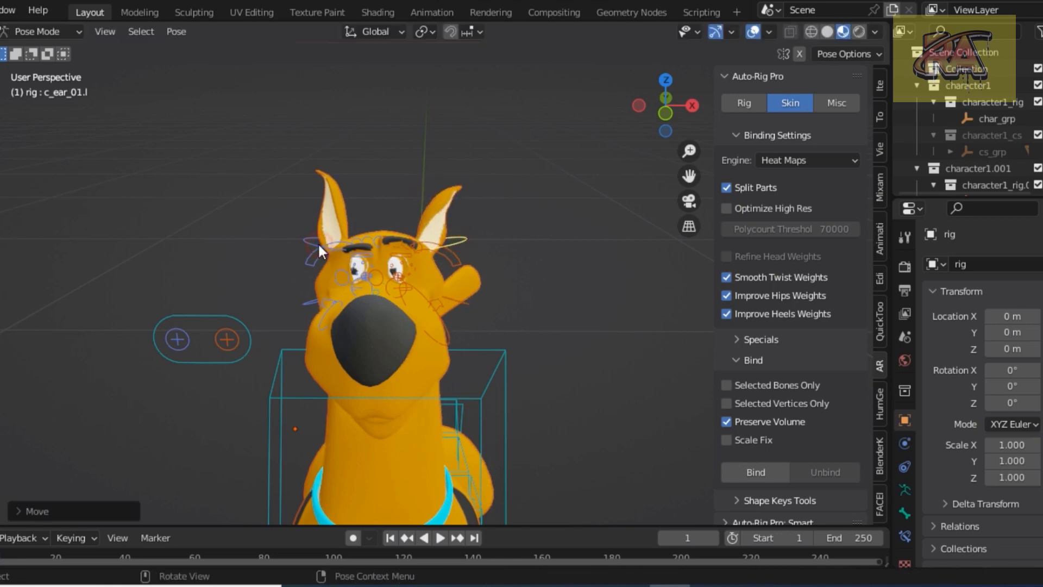
# Move the right eyebrow control and the left ear tip control
pyautogui.click(318, 242)
pyautogui.press('g')
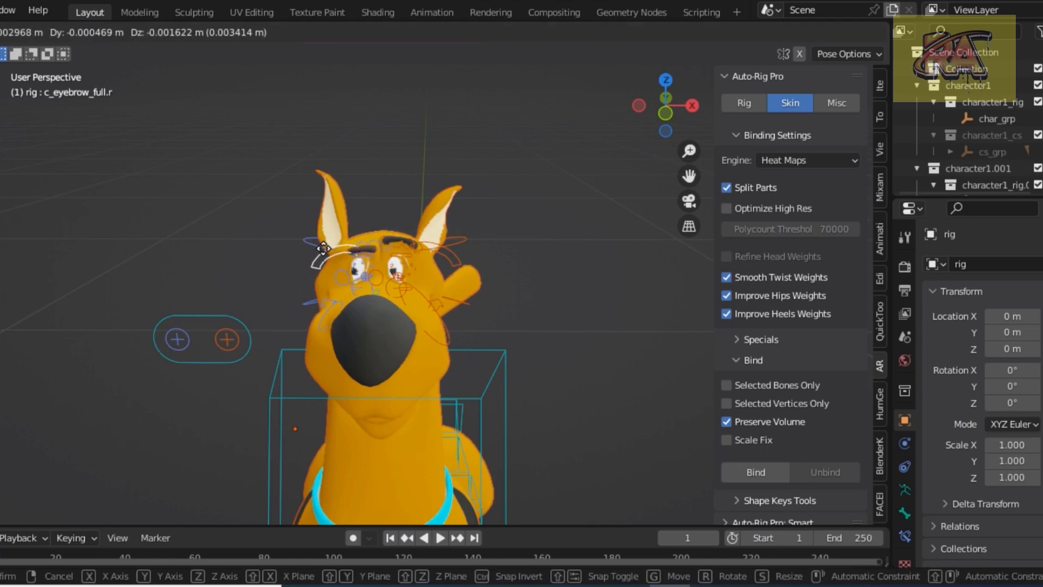
pyautogui.click(394, 329)
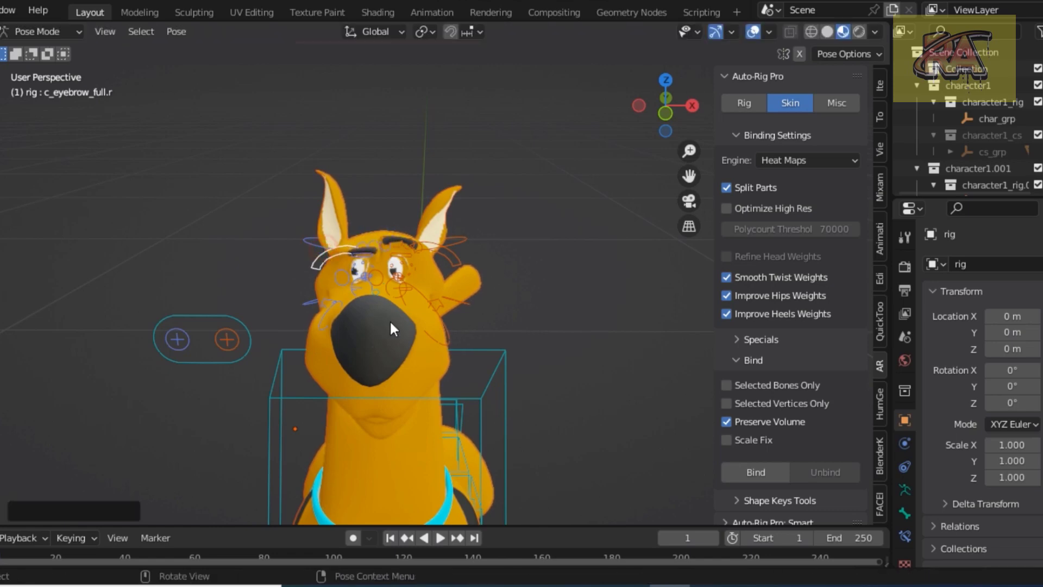
pyautogui.click(461, 298)
pyautogui.press('g')
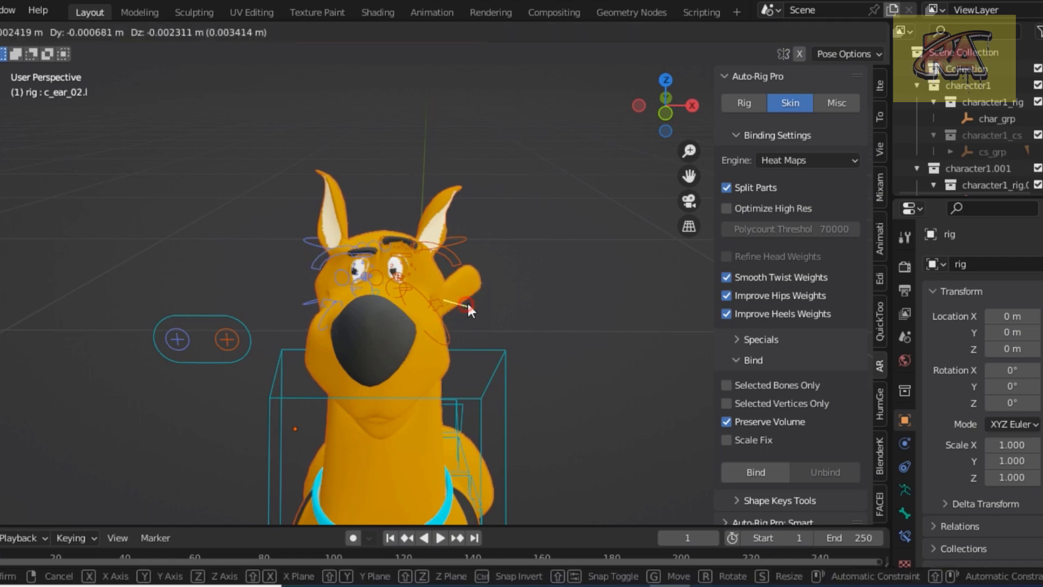
pyautogui.click(468, 309)
# Rotate the upper tail upward, start animation playback, and bend the tail further
pyautogui.moveTo(655, 111)
pyautogui.mouseDown()
pyautogui.moveTo(624, 238)
pyautogui.moveTo(604, 253)
pyautogui.moveTo(621, 369)
pyautogui.moveTo(649, 394)
pyautogui.mouseUp()
pyautogui.click(644, 398)
pyautogui.press('r')
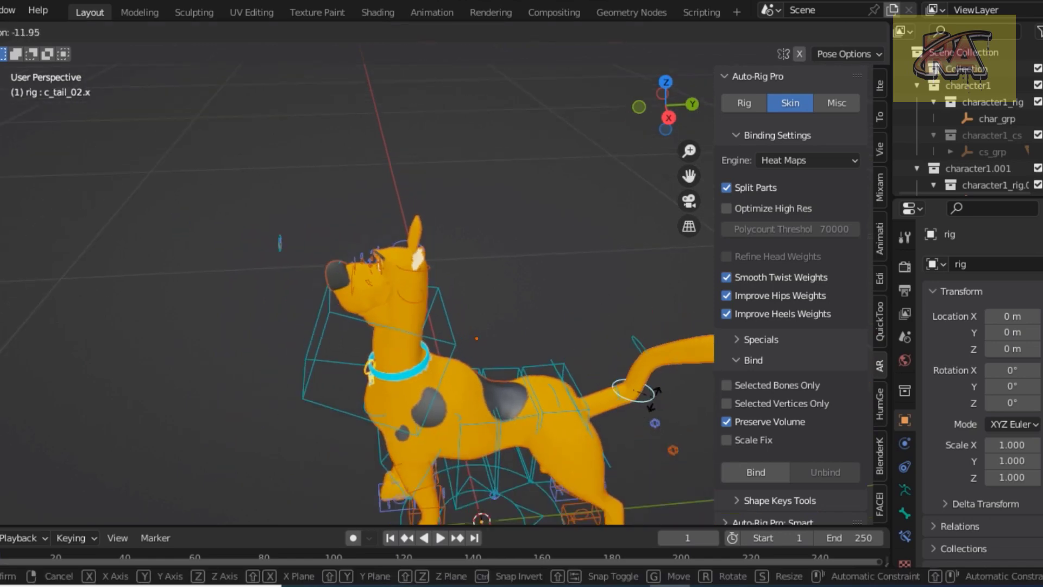
pyautogui.click(654, 317)
pyautogui.moveTo(687, 185); pyautogui.dragTo(556, 345)
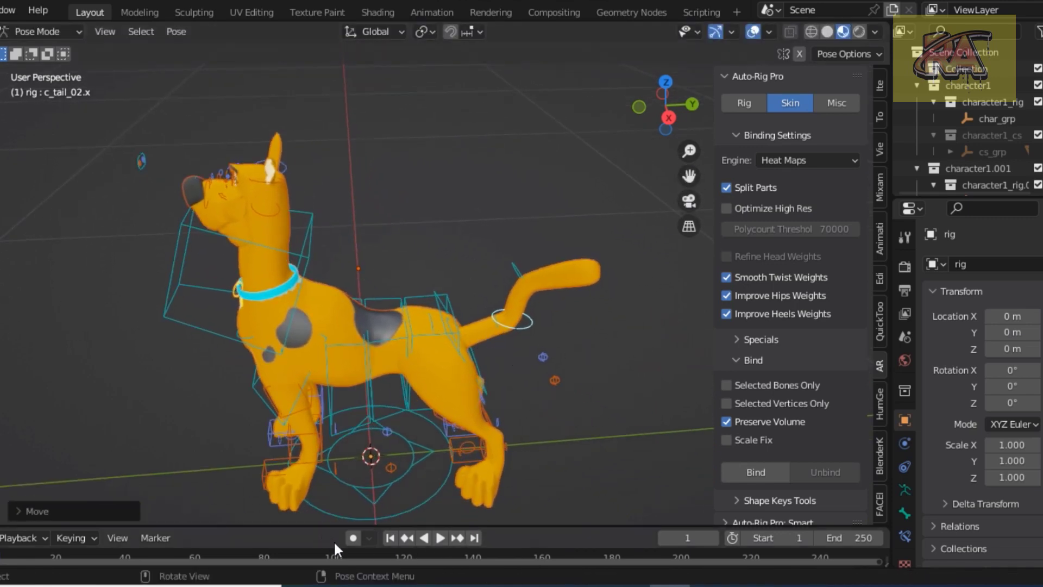
pyautogui.click(437, 541)
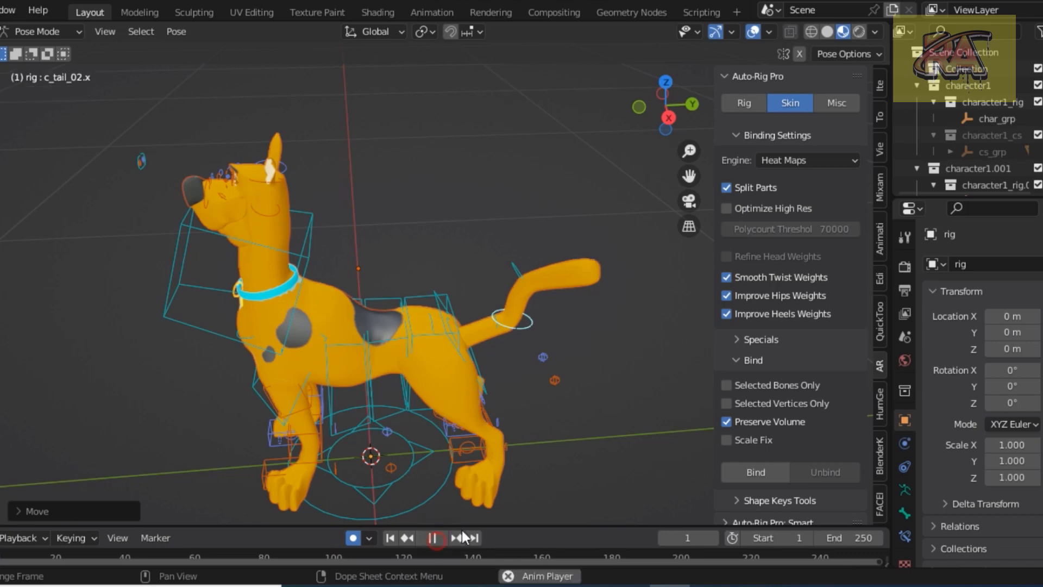
pyautogui.press('r')
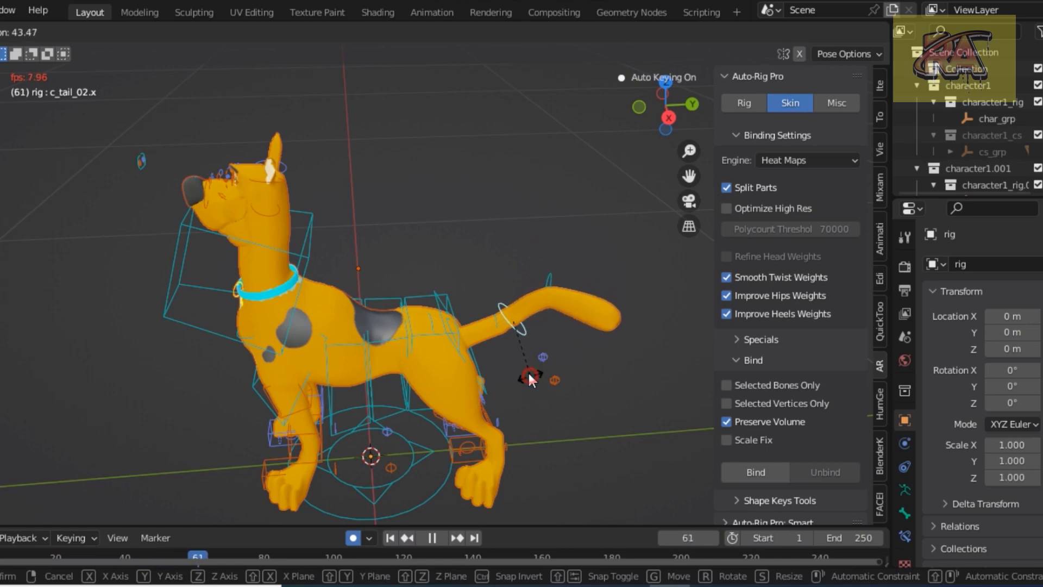
pyautogui.click(527, 371)
# Rotate the lower tail control and move the lower spine control
pyautogui.click(499, 326)
pyautogui.press('r')
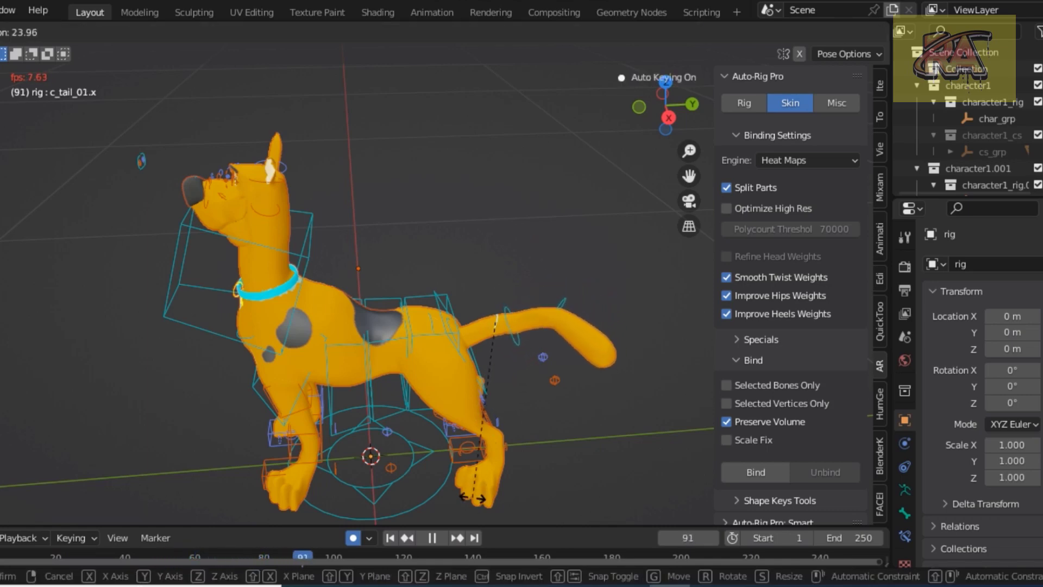
pyautogui.click(373, 323)
pyautogui.click(374, 341)
pyautogui.press('g')
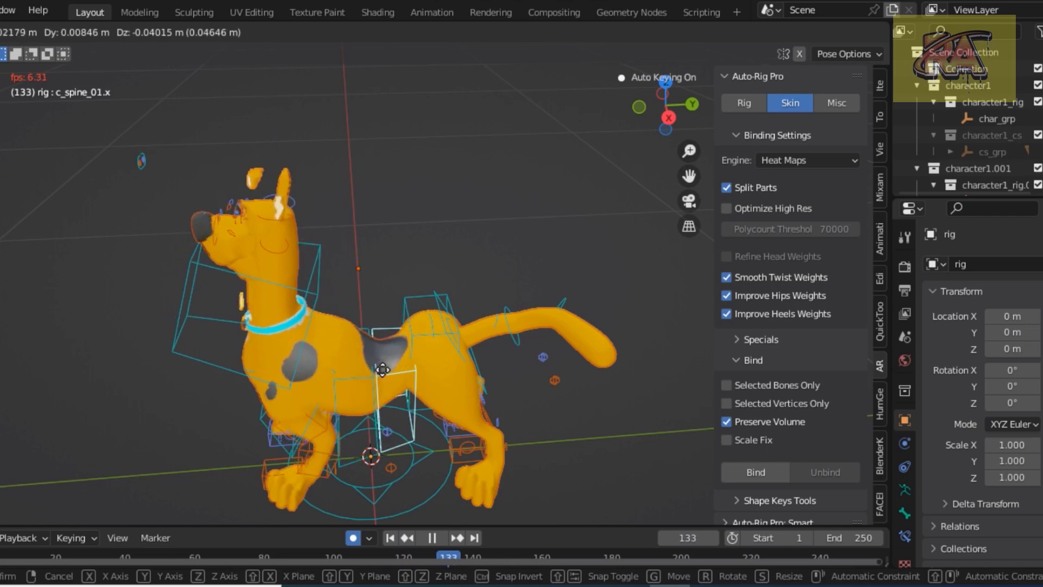
pyautogui.click(377, 350)
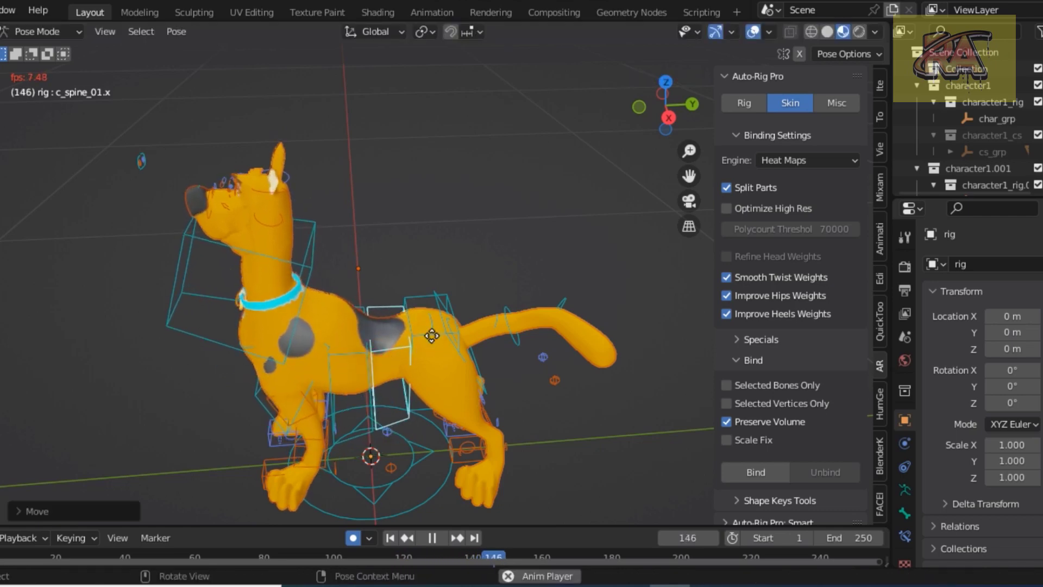
# Move the root master control and reposition the front paw IK control
pyautogui.click(429, 335)
pyautogui.press('g')
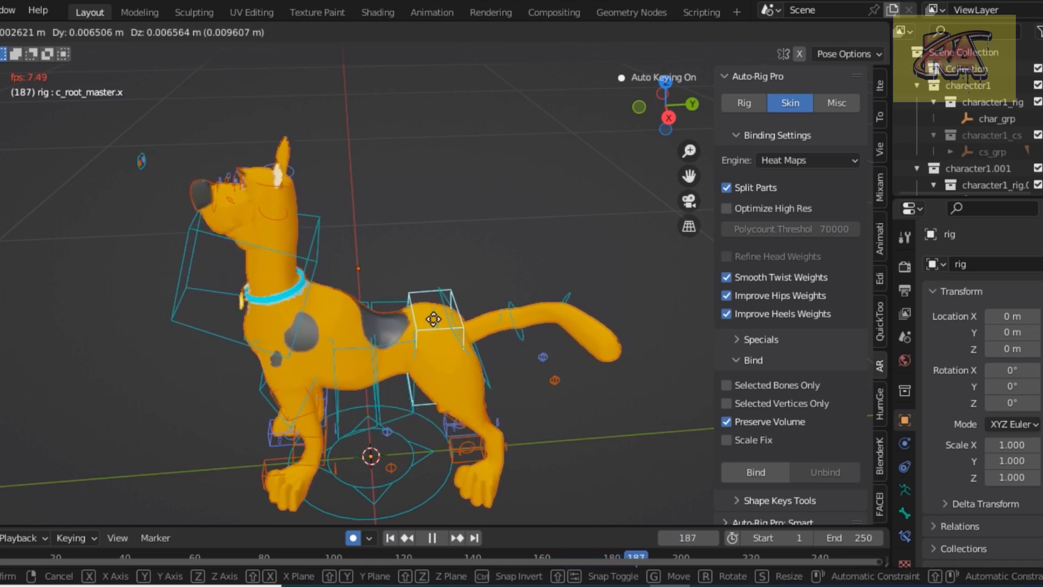
pyautogui.click(415, 341)
pyautogui.click(284, 475)
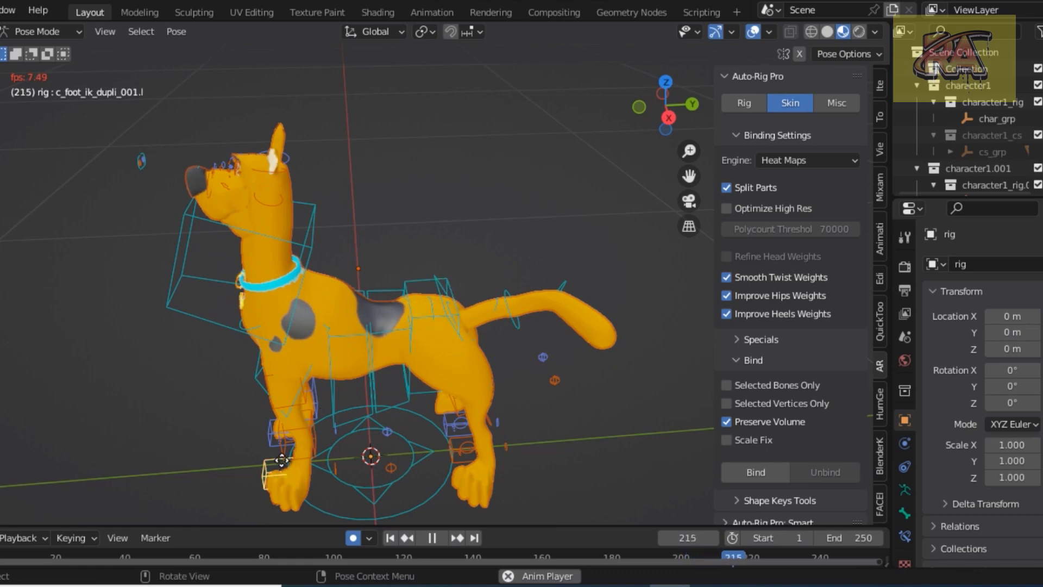
pyautogui.press('g')
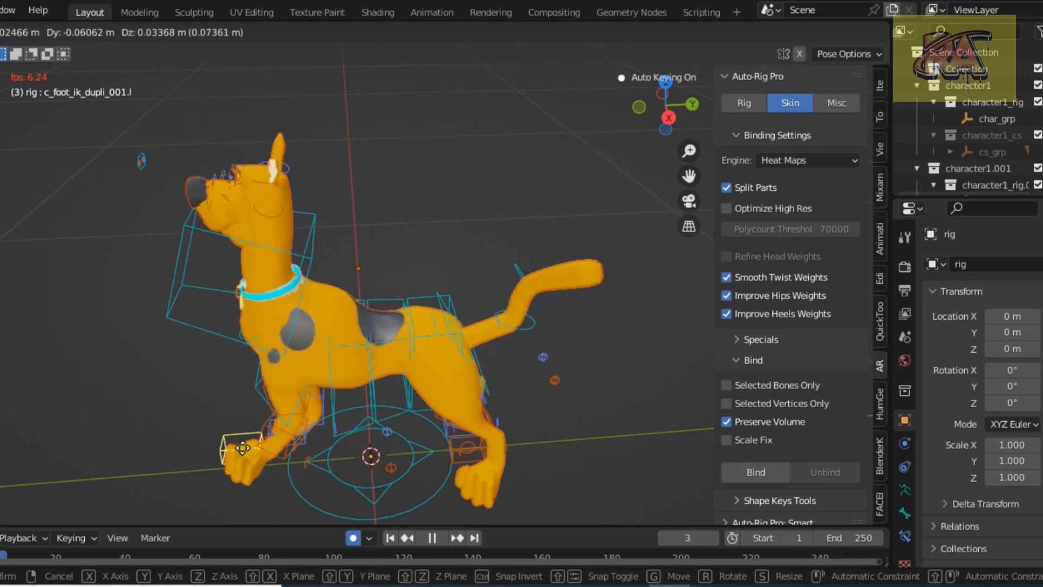
pyautogui.click(252, 456)
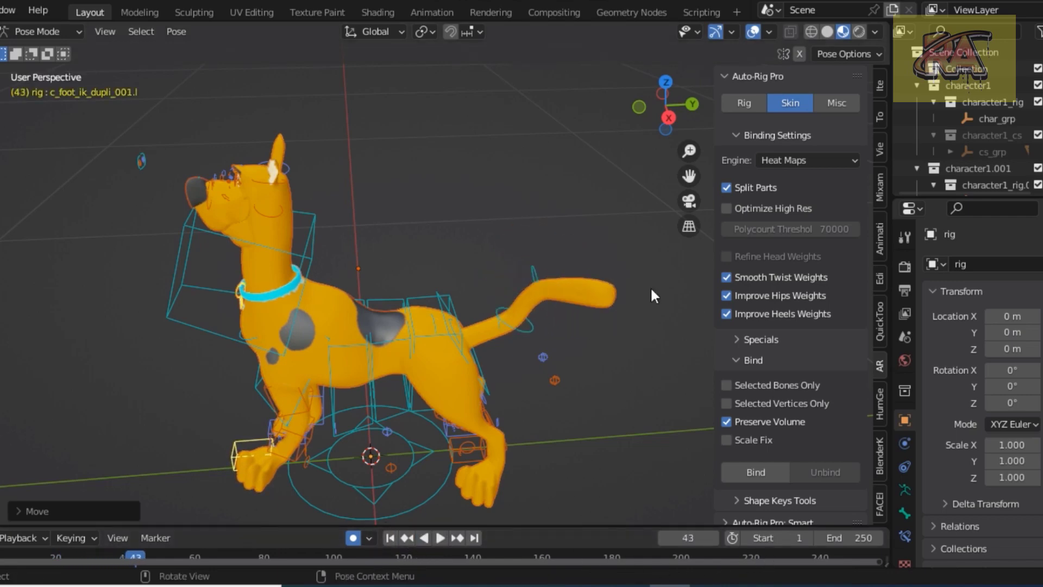
# From a side view, rotate Scooby's upper spine control
pyautogui.moveTo(669, 126); pyautogui.dragTo(317, 470)
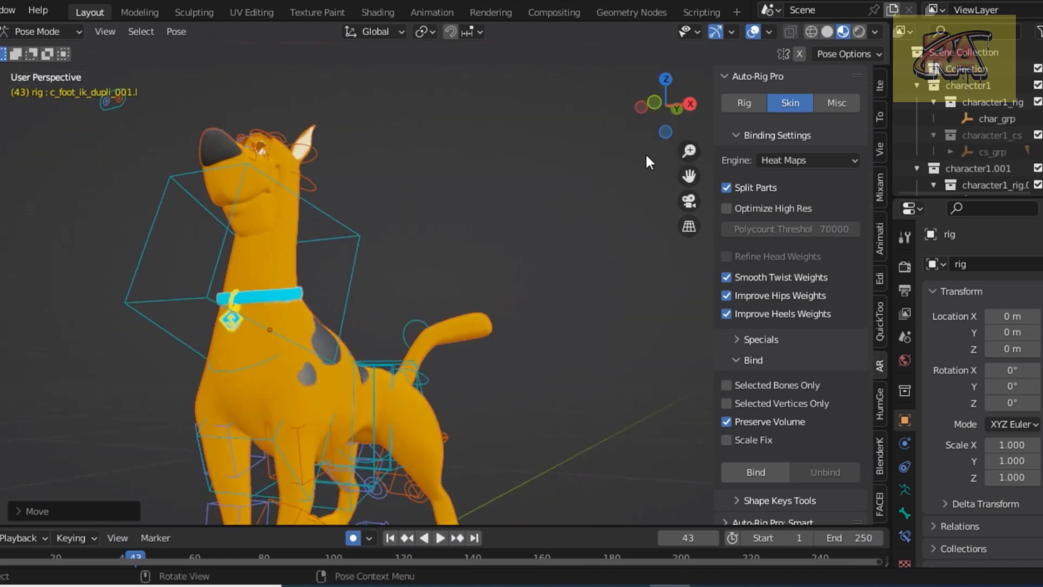
pyautogui.moveTo(656, 103); pyautogui.dragTo(542, 238)
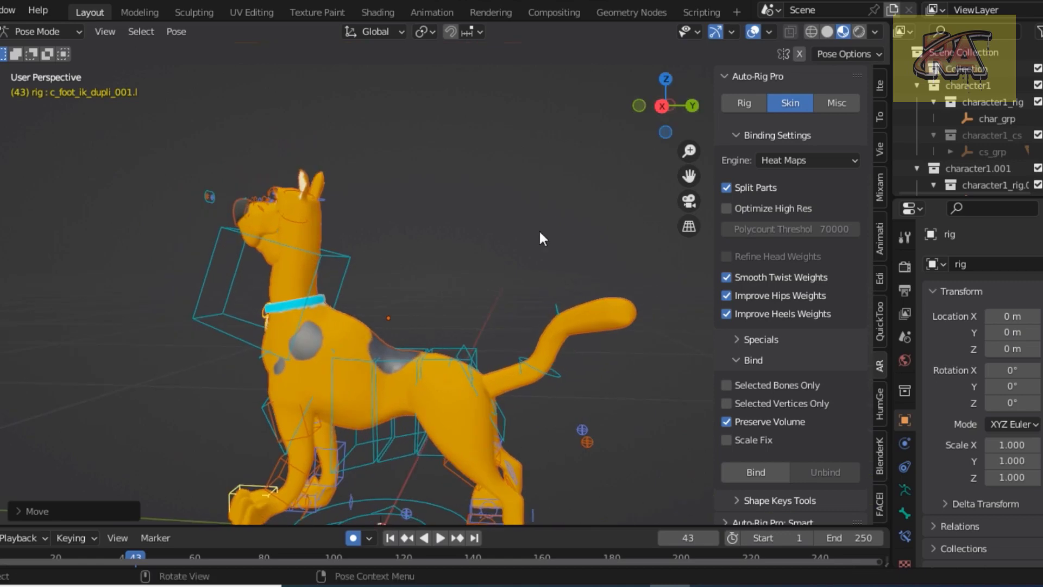
pyautogui.click(301, 431)
pyautogui.press('r')
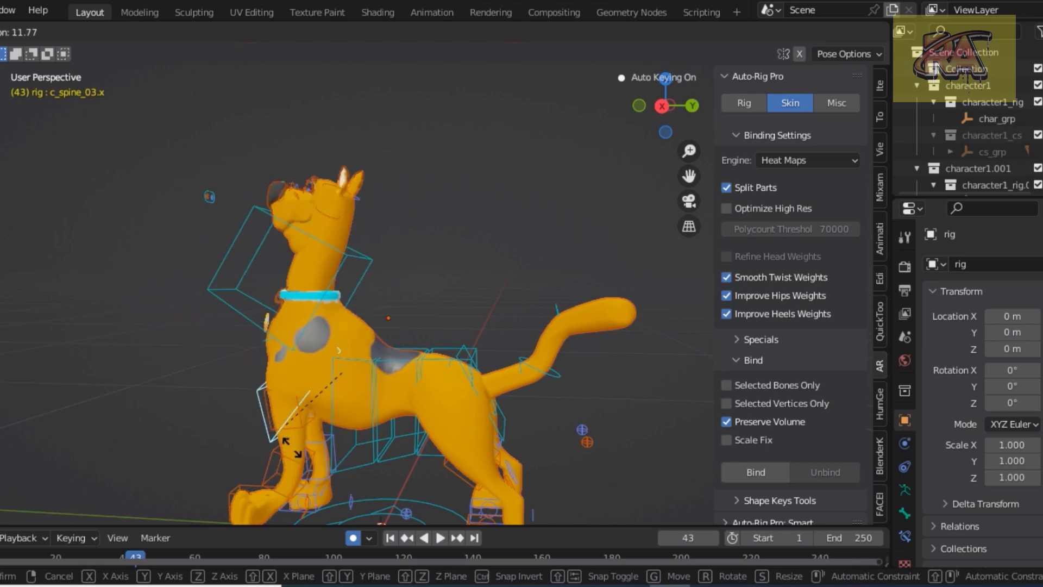
pyautogui.click(472, 458)
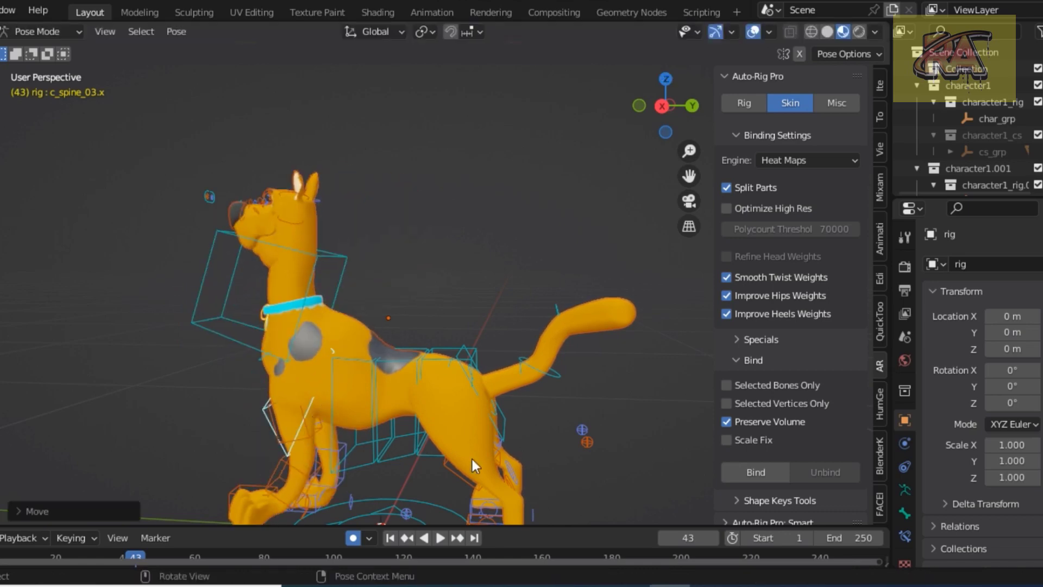
# Adjust the left hind toe control and reposition the right hind foot control
pyautogui.scroll(-2, 532, 474)
pyautogui.scroll(-2, 491, 471)
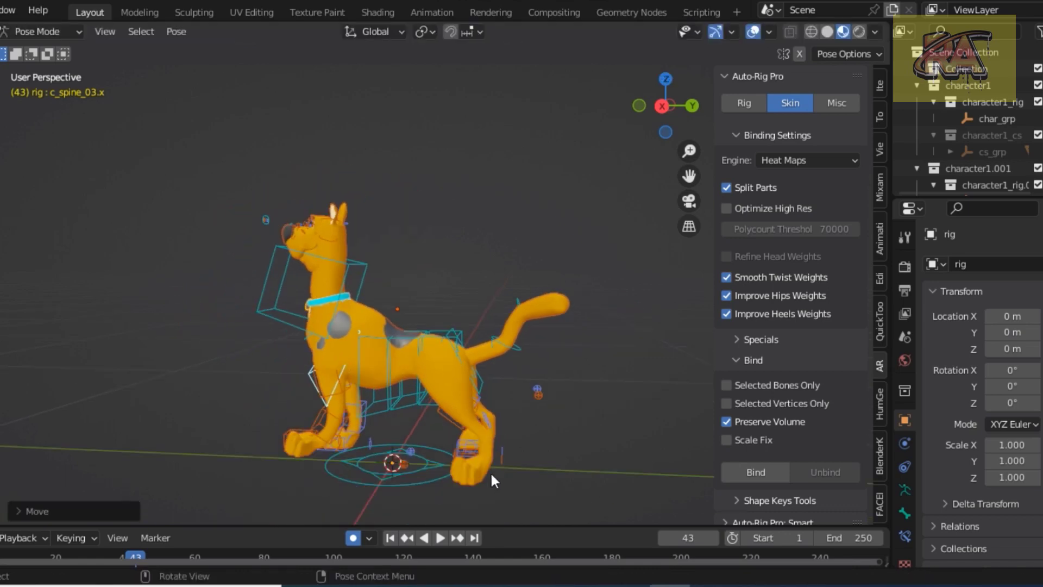
pyautogui.click(471, 448)
pyautogui.press('g')
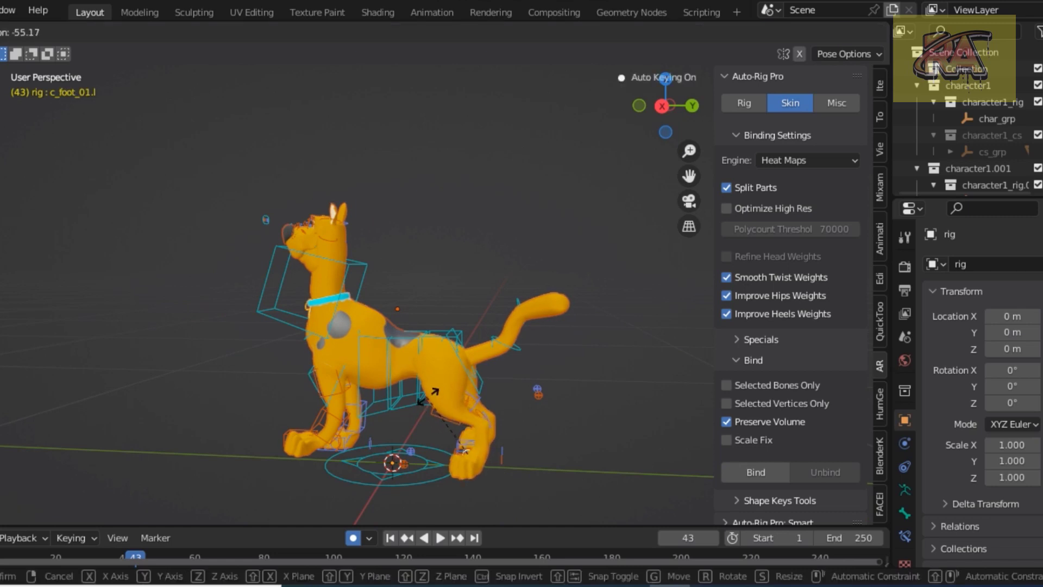
pyautogui.click(455, 441)
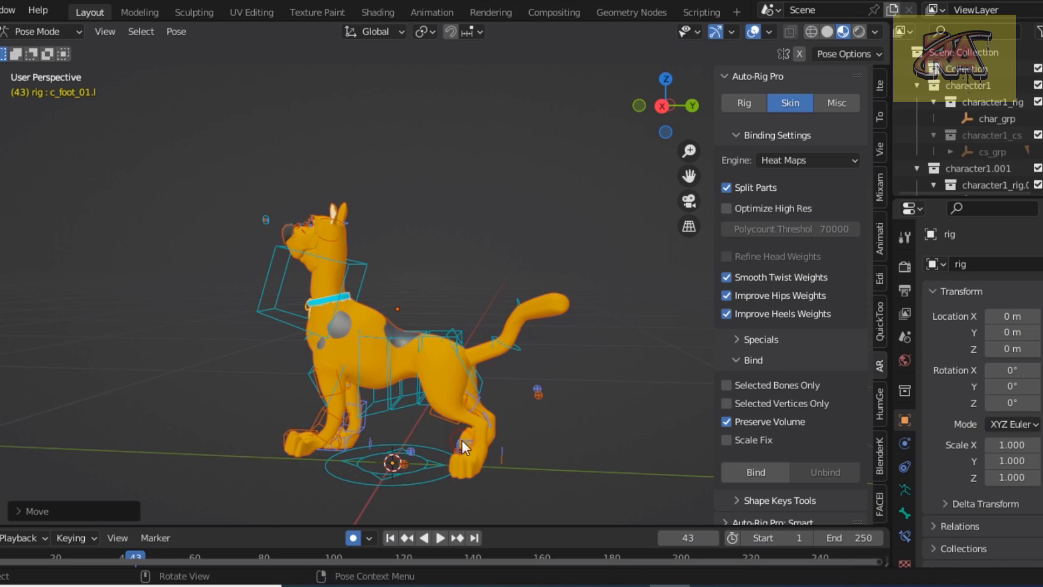
pyautogui.click(462, 440)
pyautogui.press('g')
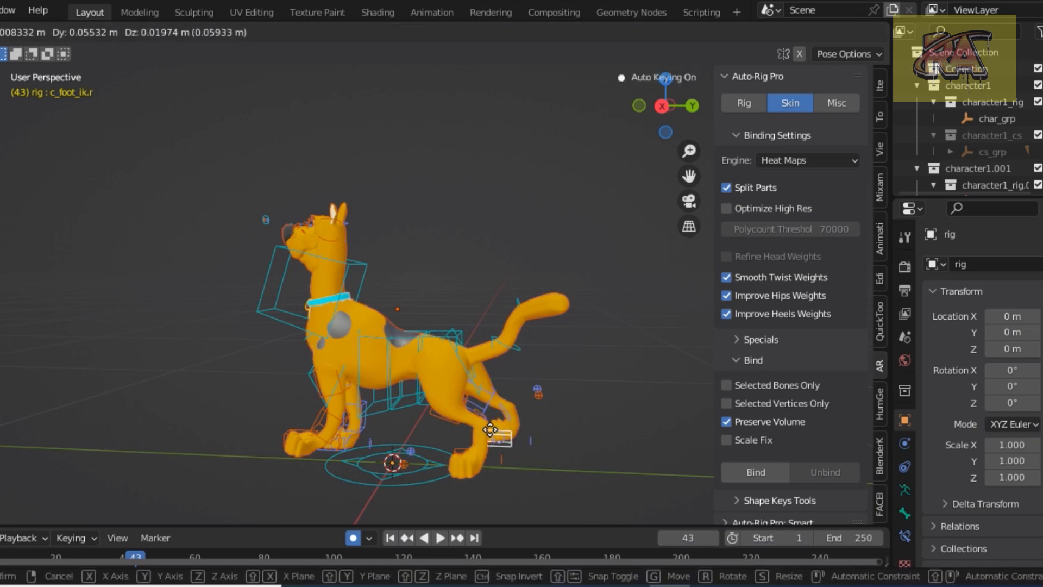
pyautogui.click(503, 435)
# Rotate the right hind thigh control and begin shifting the whole body
pyautogui.click(480, 403)
pyautogui.press('r')
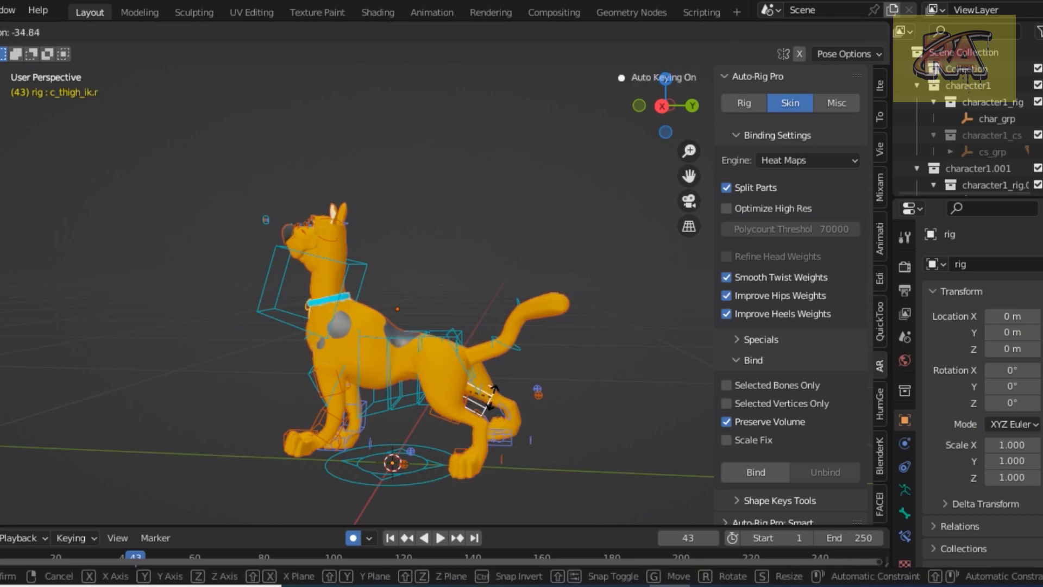
pyautogui.click(472, 424)
pyautogui.click(422, 401)
pyautogui.press('g')
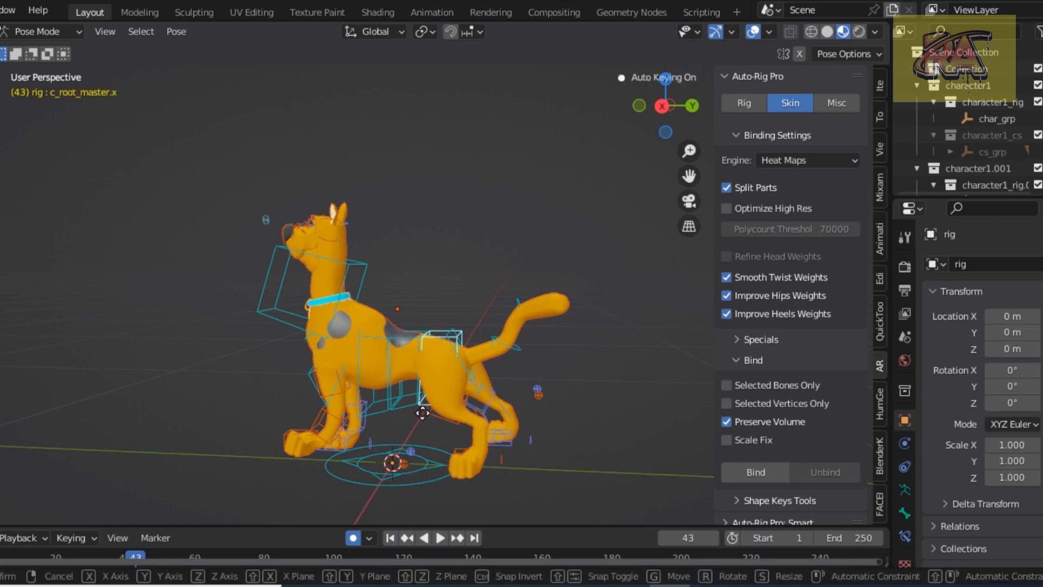
# Set the body's new position and shift the overall character position control right
pyautogui.click(433, 461)
pyautogui.click(431, 479)
pyautogui.press('g')
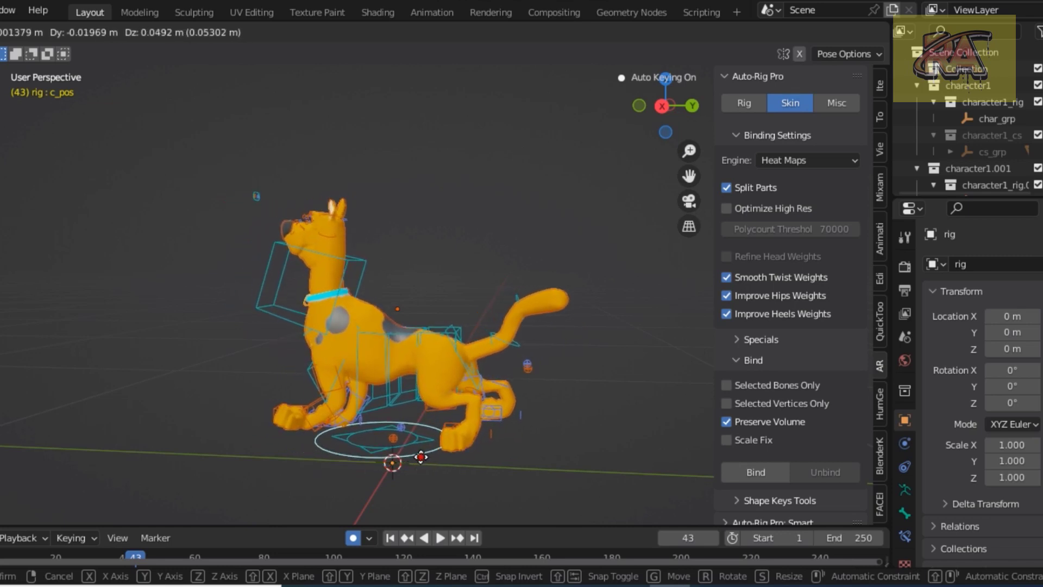
pyautogui.click(524, 395)
# Move the left hind knee pole, then roll the right and left hind feet
pyautogui.click(527, 370)
pyautogui.press('g')
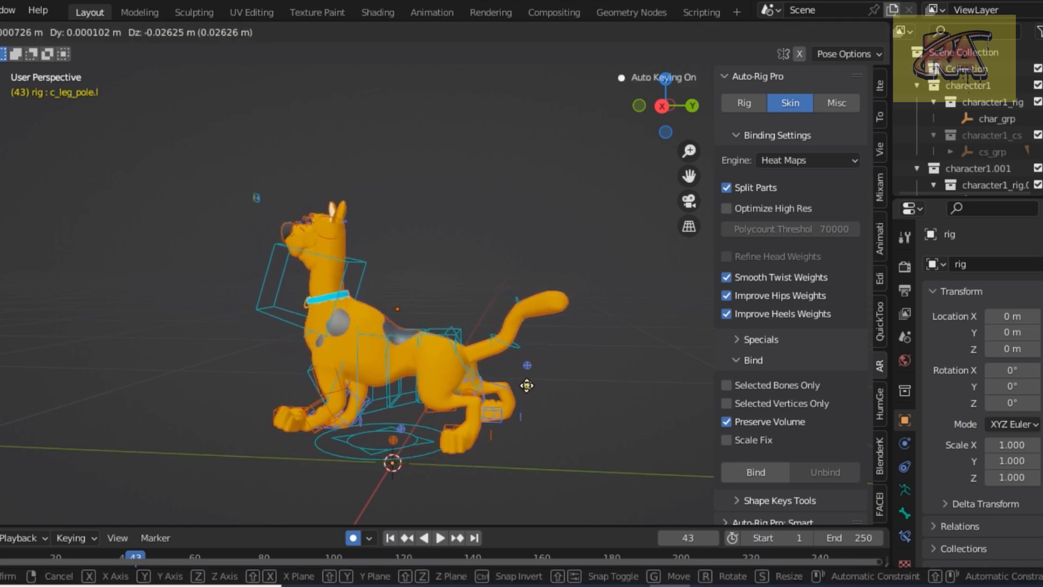
pyautogui.click(521, 425)
pyautogui.press('g')
pyautogui.click(521, 436)
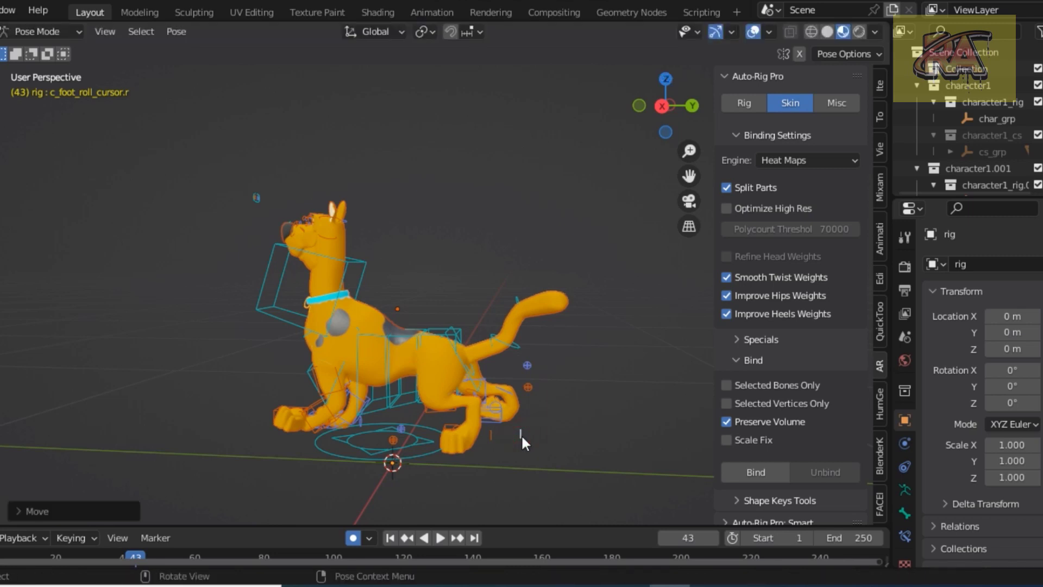
pyautogui.click(491, 438)
pyautogui.press('g')
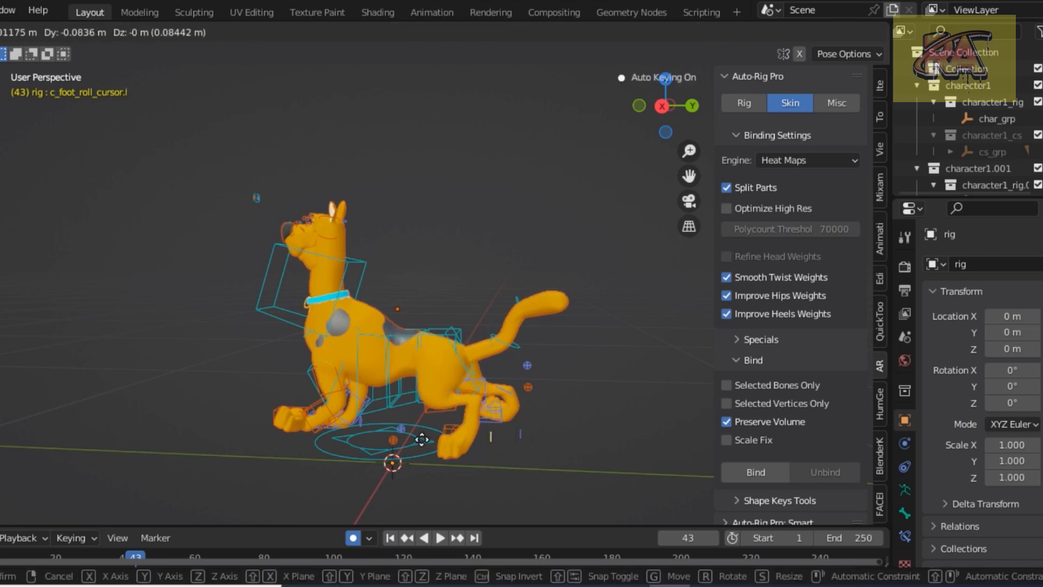
pyautogui.click(433, 421)
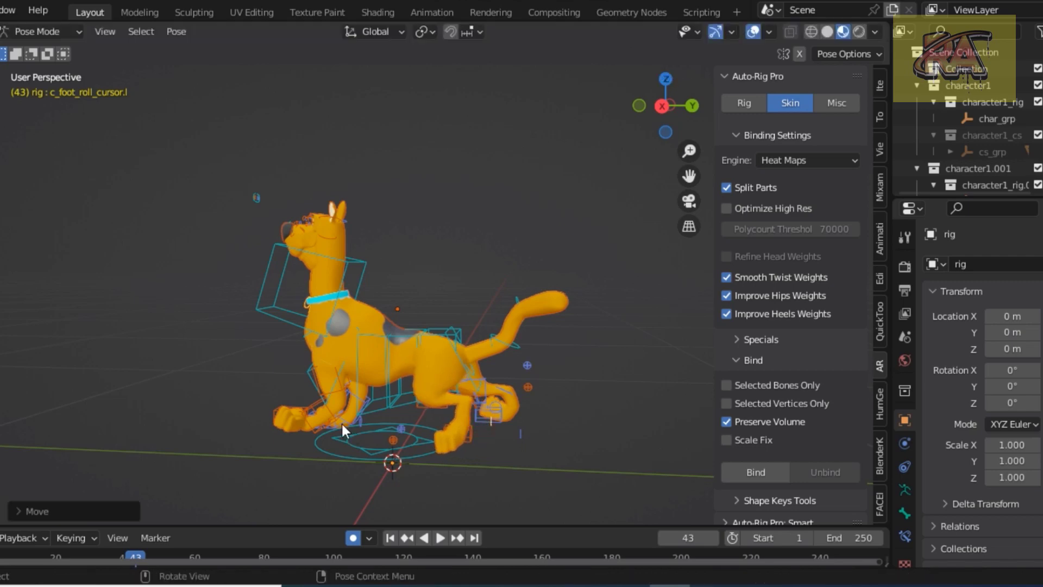
# Raise the left front leg up and forward, then start turning the head
pyautogui.click(326, 383)
pyautogui.press('g')
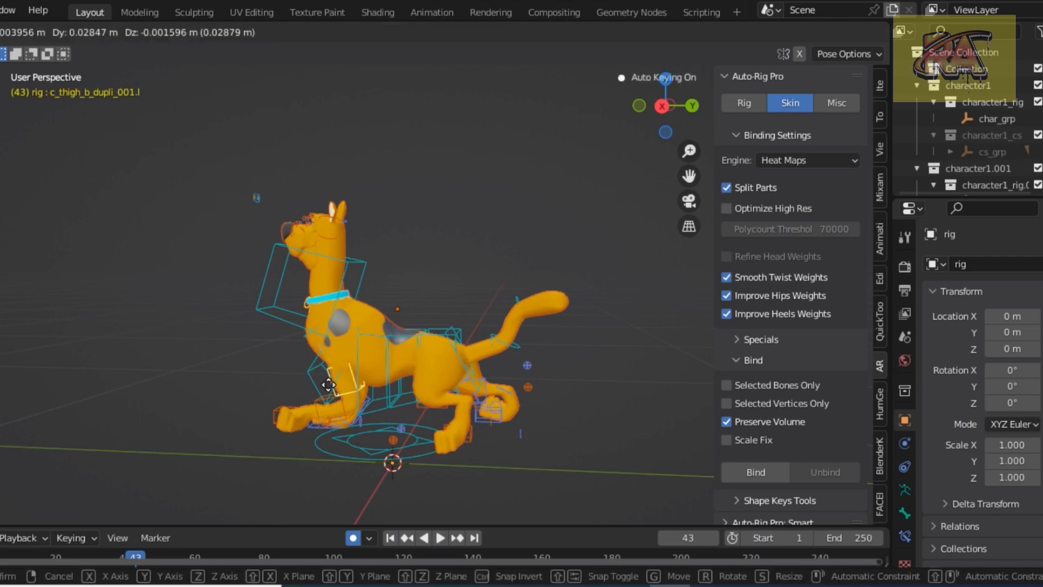
pyautogui.click(312, 322)
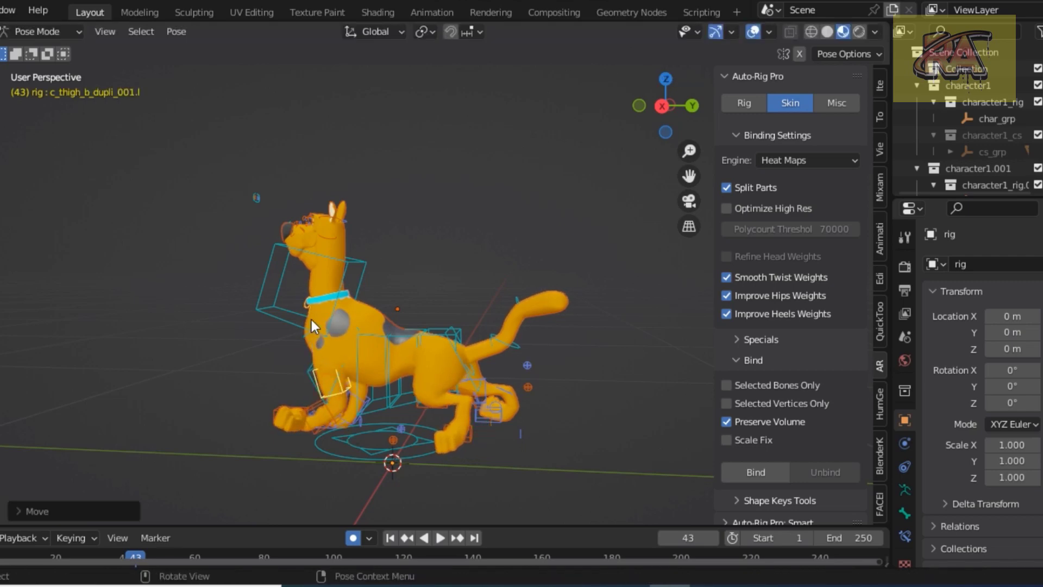
pyautogui.press('g')
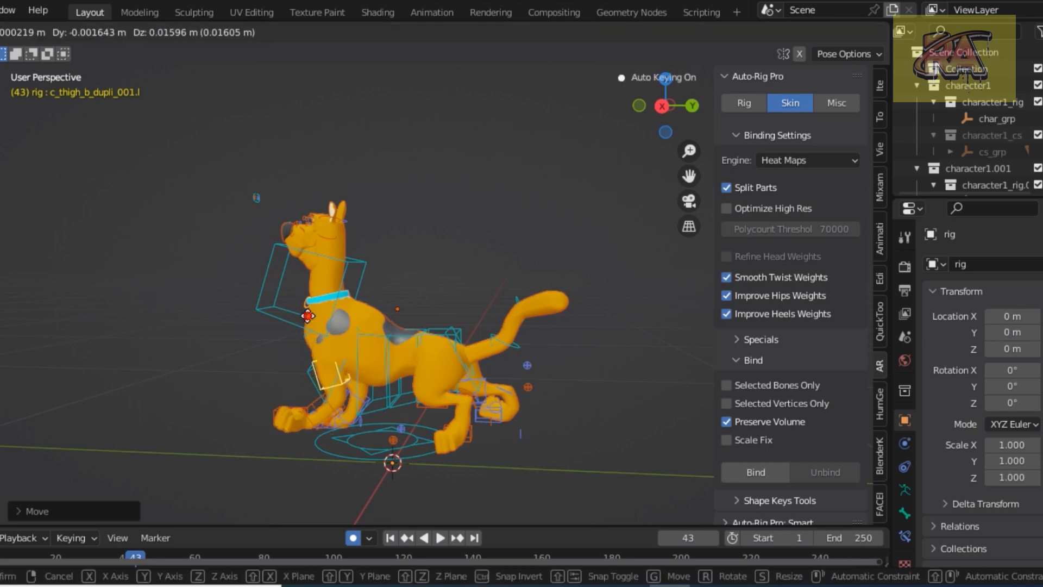
pyautogui.click(285, 317)
pyautogui.press('g')
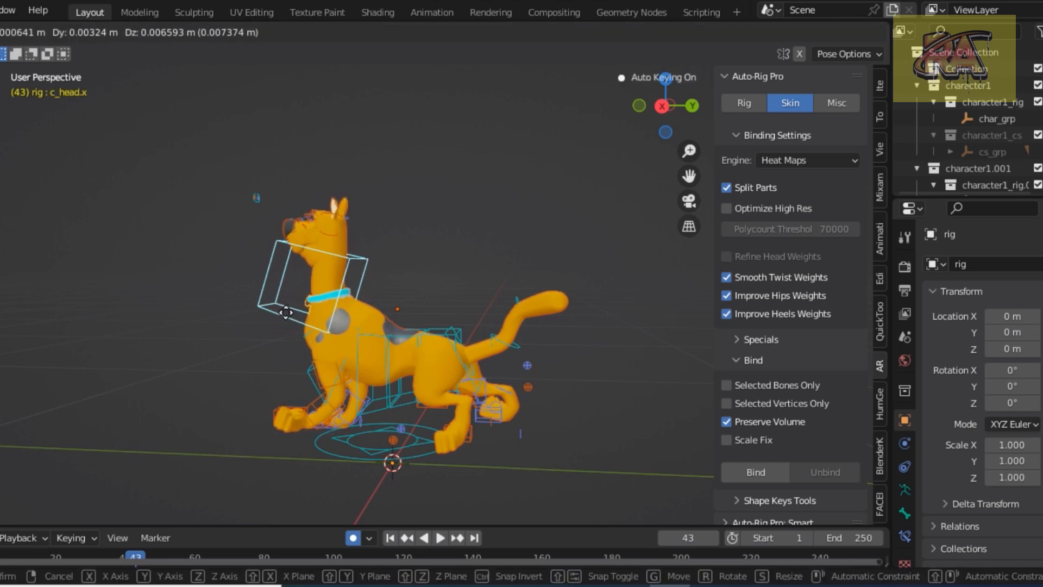
pyautogui.press('r')
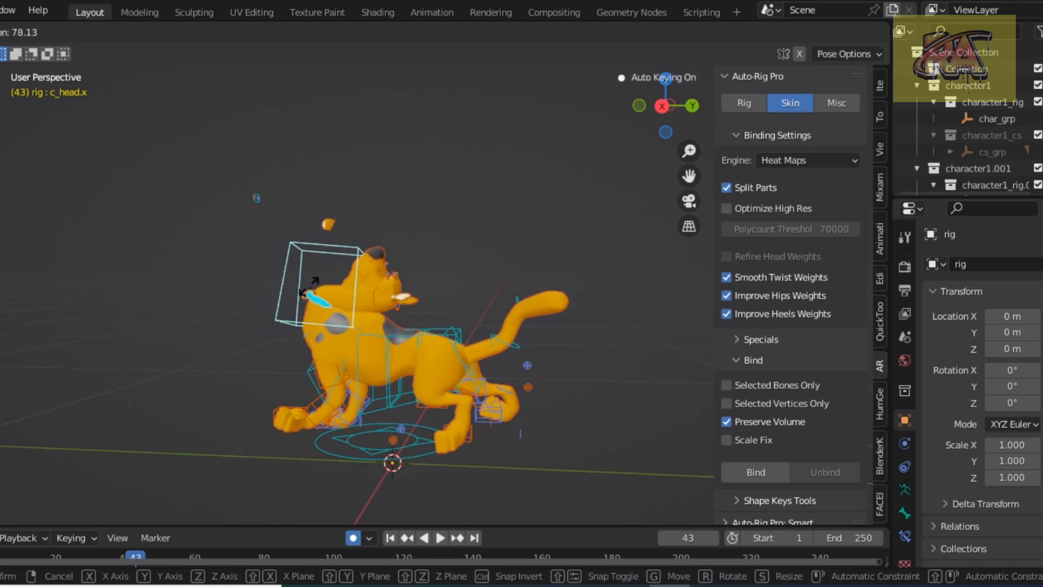
# Tilt the head back and rotate both left and right front thigh controls
pyautogui.click(316, 313)
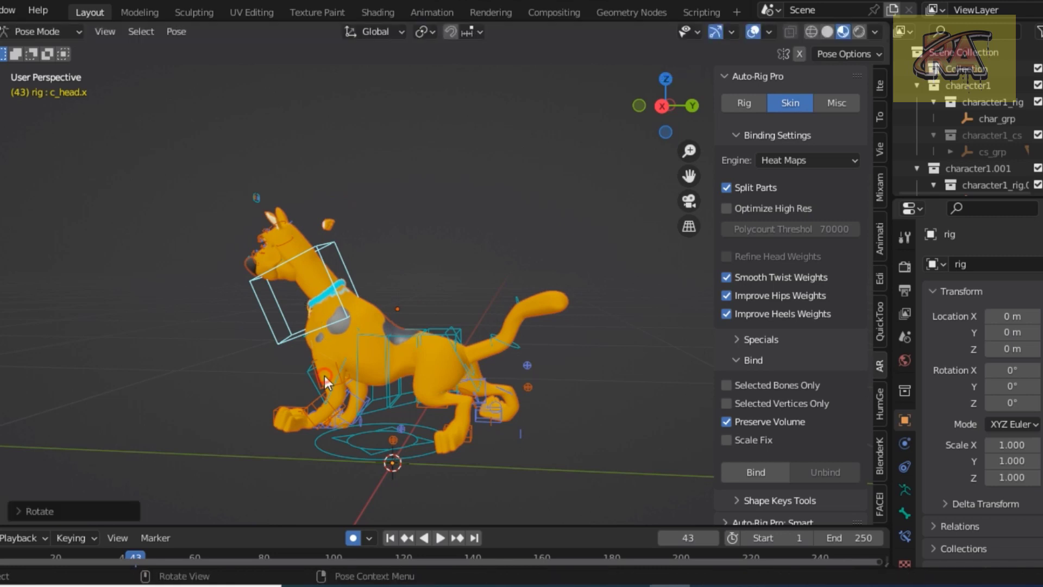
pyautogui.click(324, 376)
pyautogui.press('r')
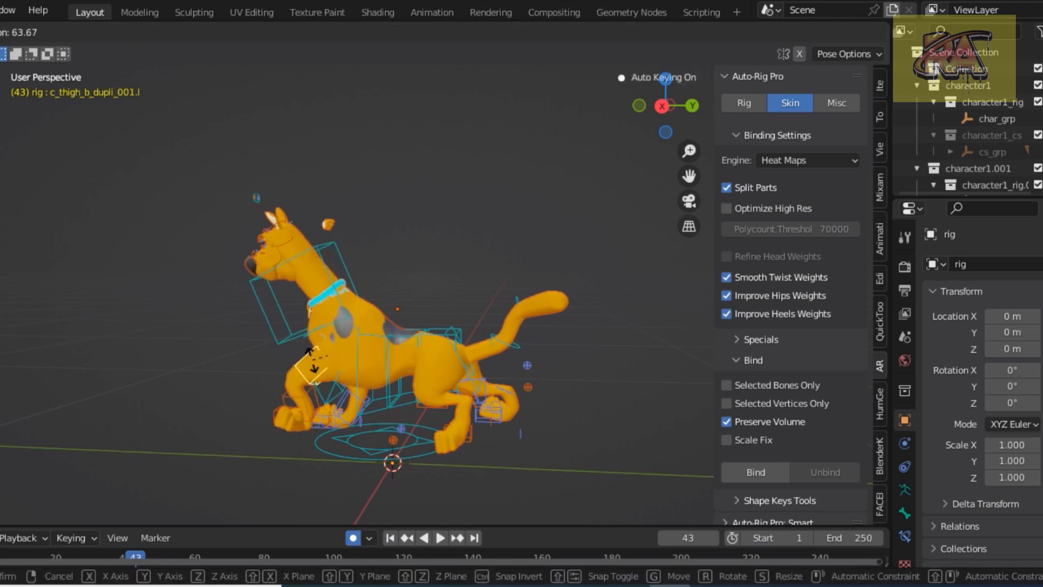
pyautogui.click(357, 364)
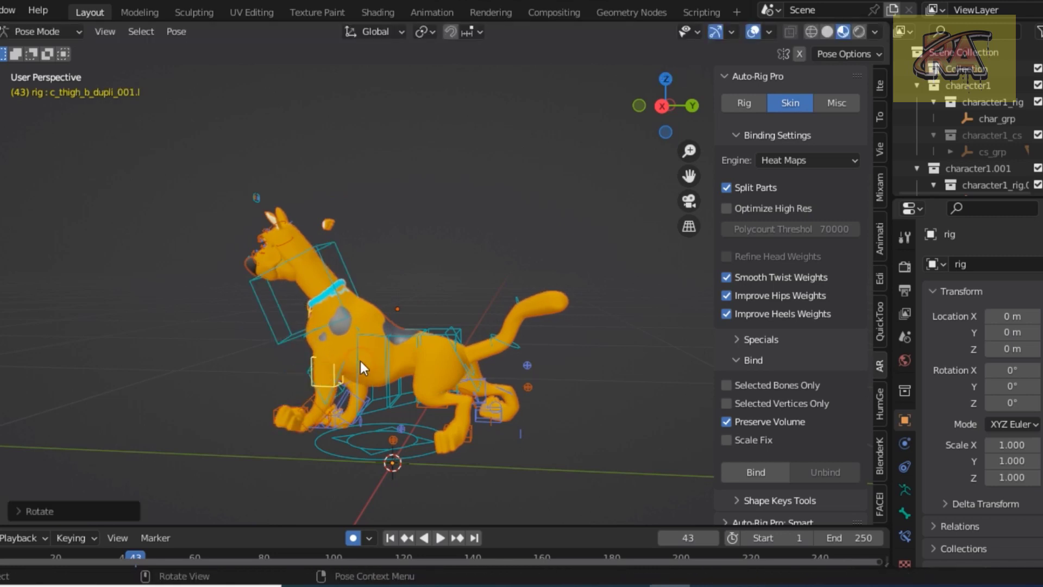
pyautogui.click(360, 360)
pyautogui.press('r')
pyautogui.click(360, 367)
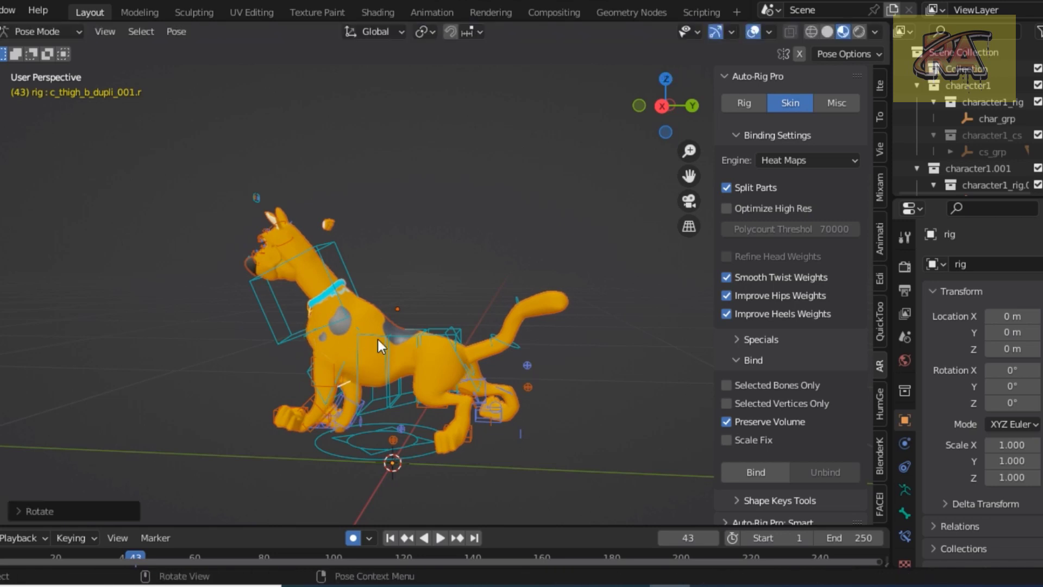
# Move the middle spine, lower the root into a crouch, and reposition the lower spine
pyautogui.click(377, 339)
pyautogui.press('g')
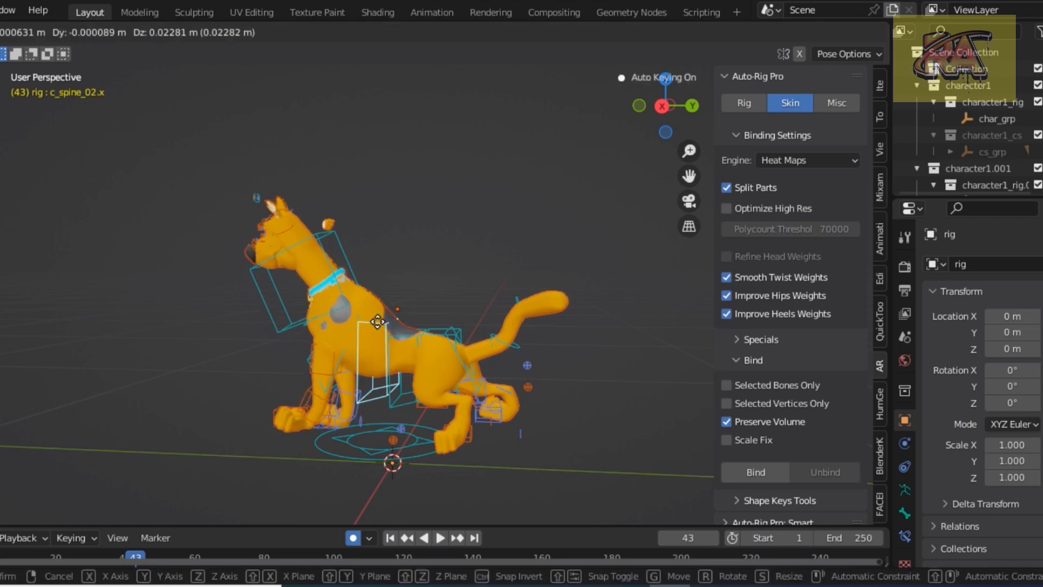
pyautogui.click(380, 307)
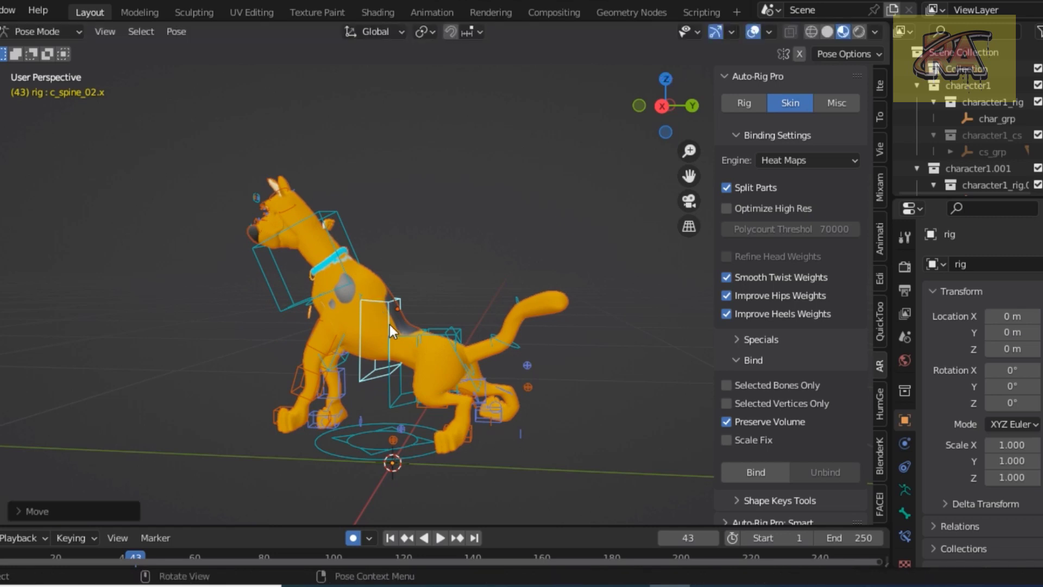
pyautogui.click(439, 342)
pyautogui.press('g')
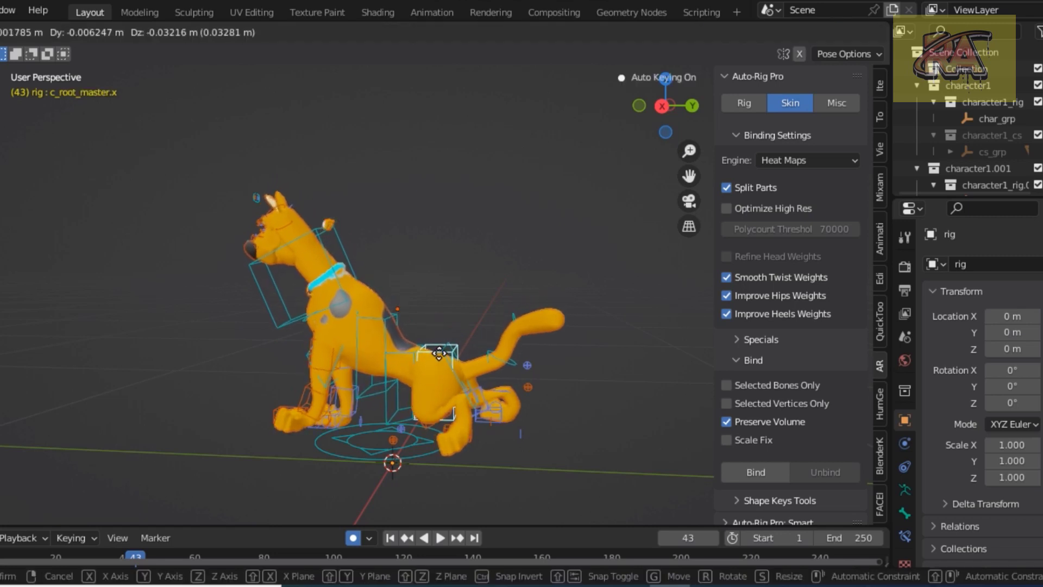
pyautogui.click(442, 347)
pyautogui.click(405, 342)
pyautogui.press('g')
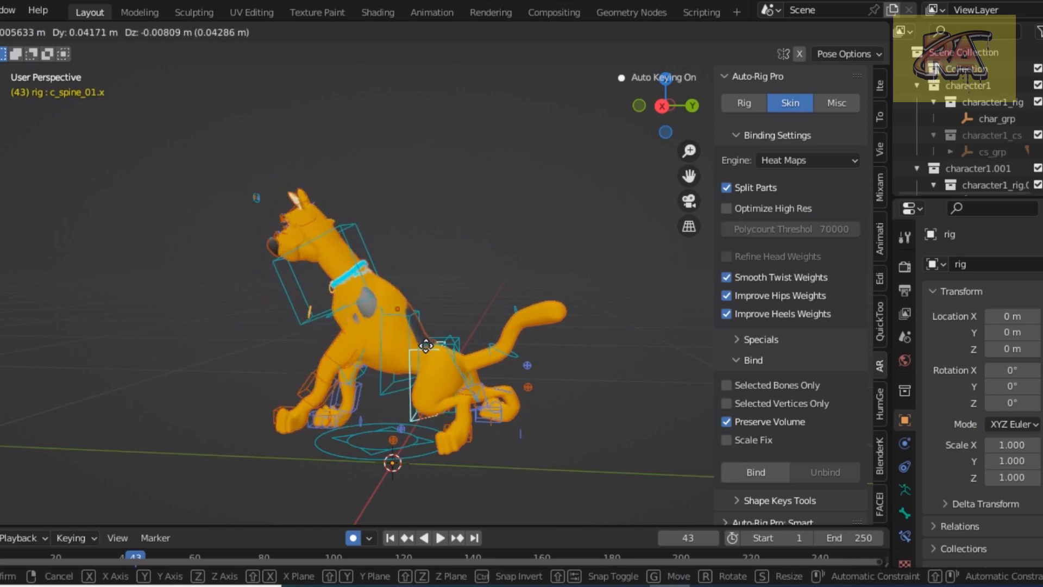
pyautogui.click(364, 397)
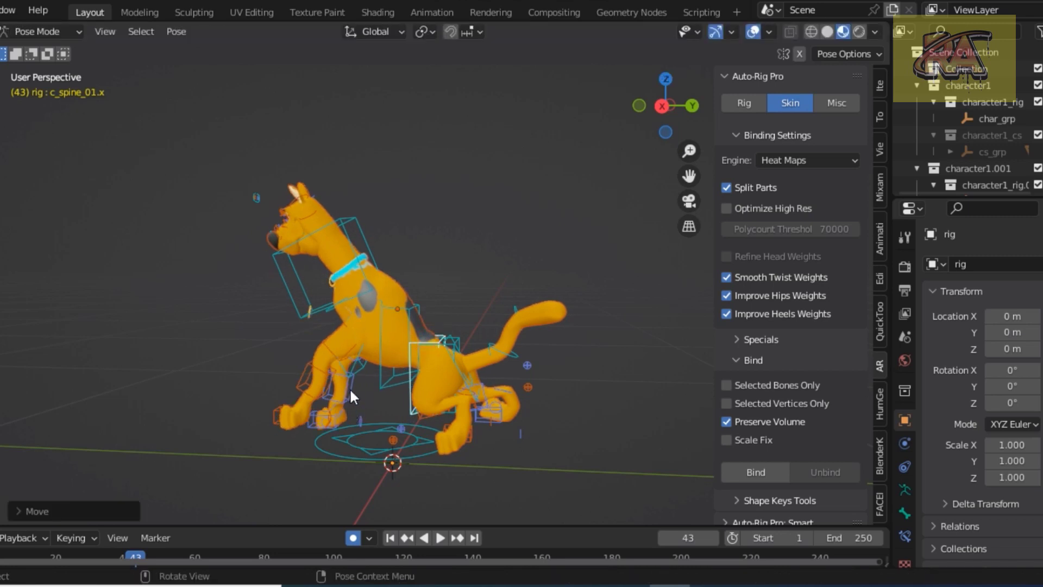
# Move the left front leg pin, roll the left front paw, and lift it forward
pyautogui.click(341, 415)
pyautogui.click(331, 419)
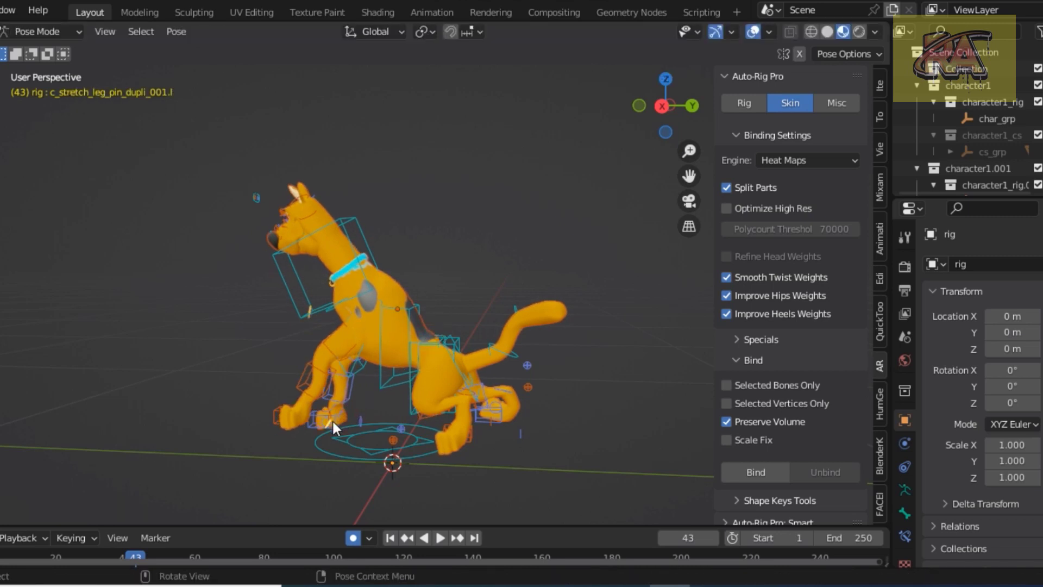
pyautogui.press('g')
pyautogui.click(326, 421)
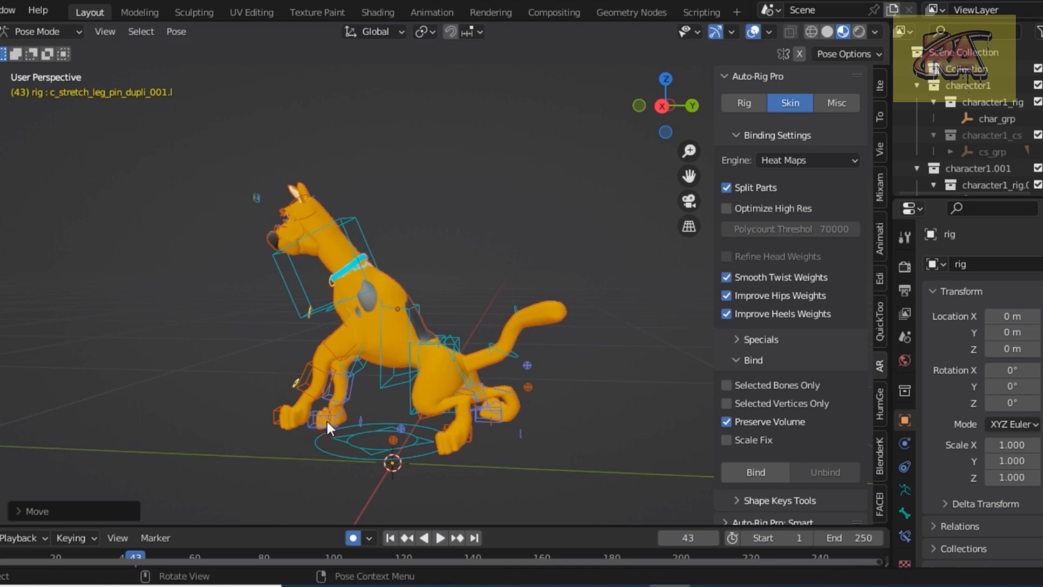
pyautogui.press('g')
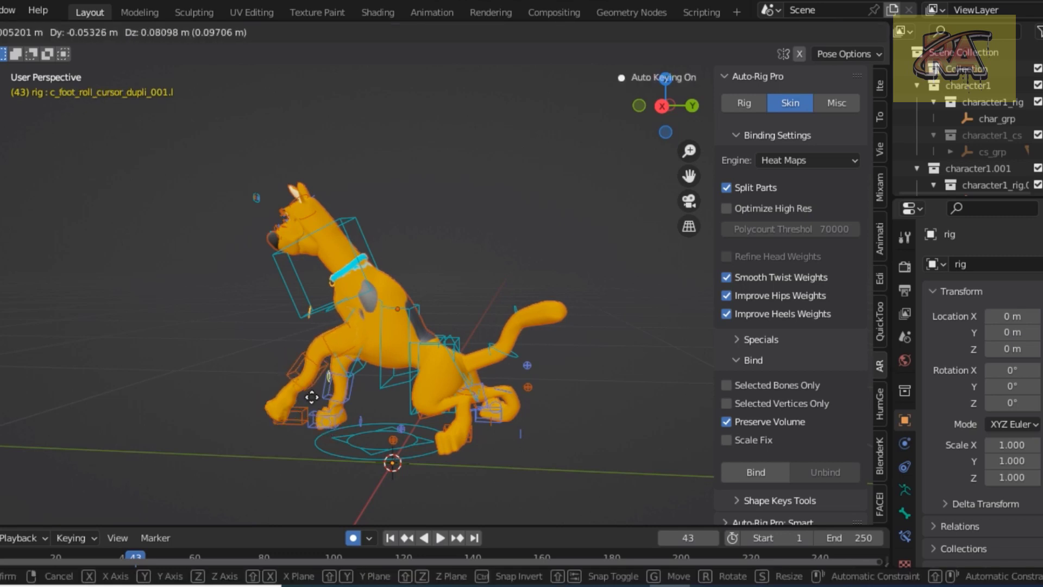
pyautogui.click(299, 416)
pyautogui.press('g')
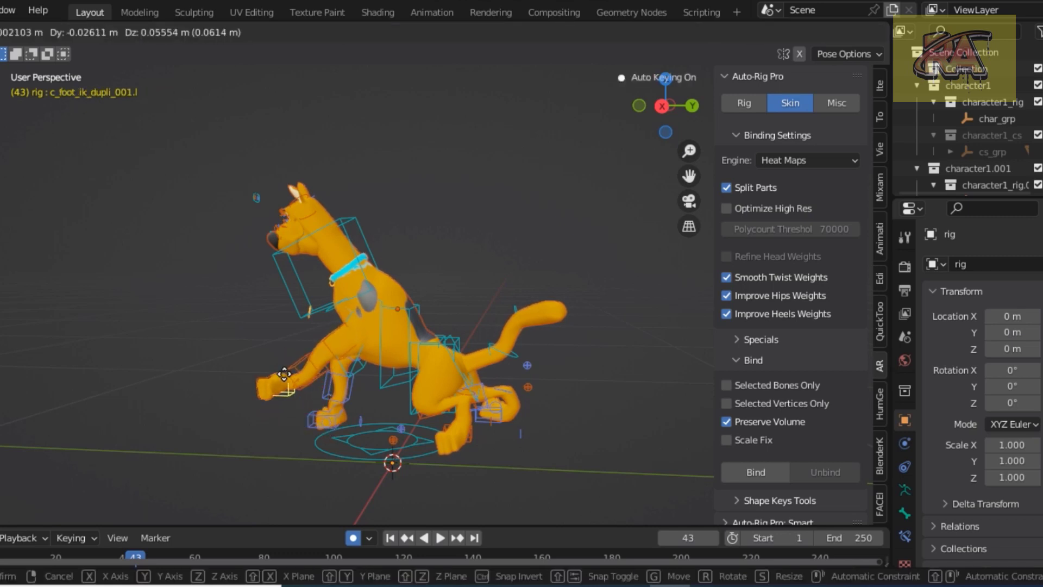